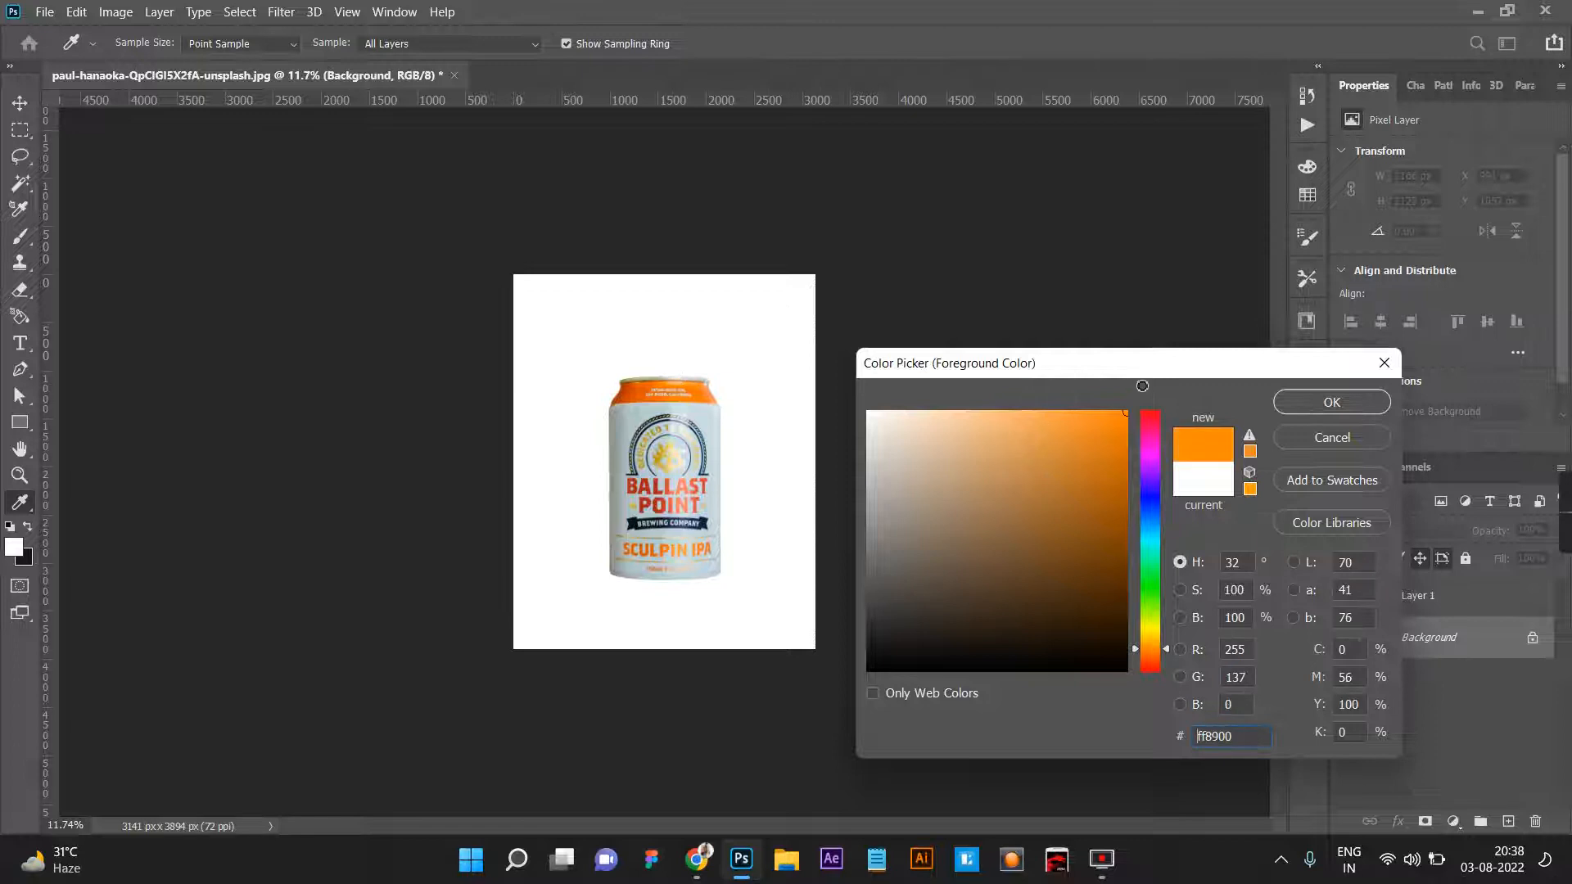
# Confirm #ff8900 as the foreground color and fill a new layer above the Background with it.
pyautogui.click(1313, 407)
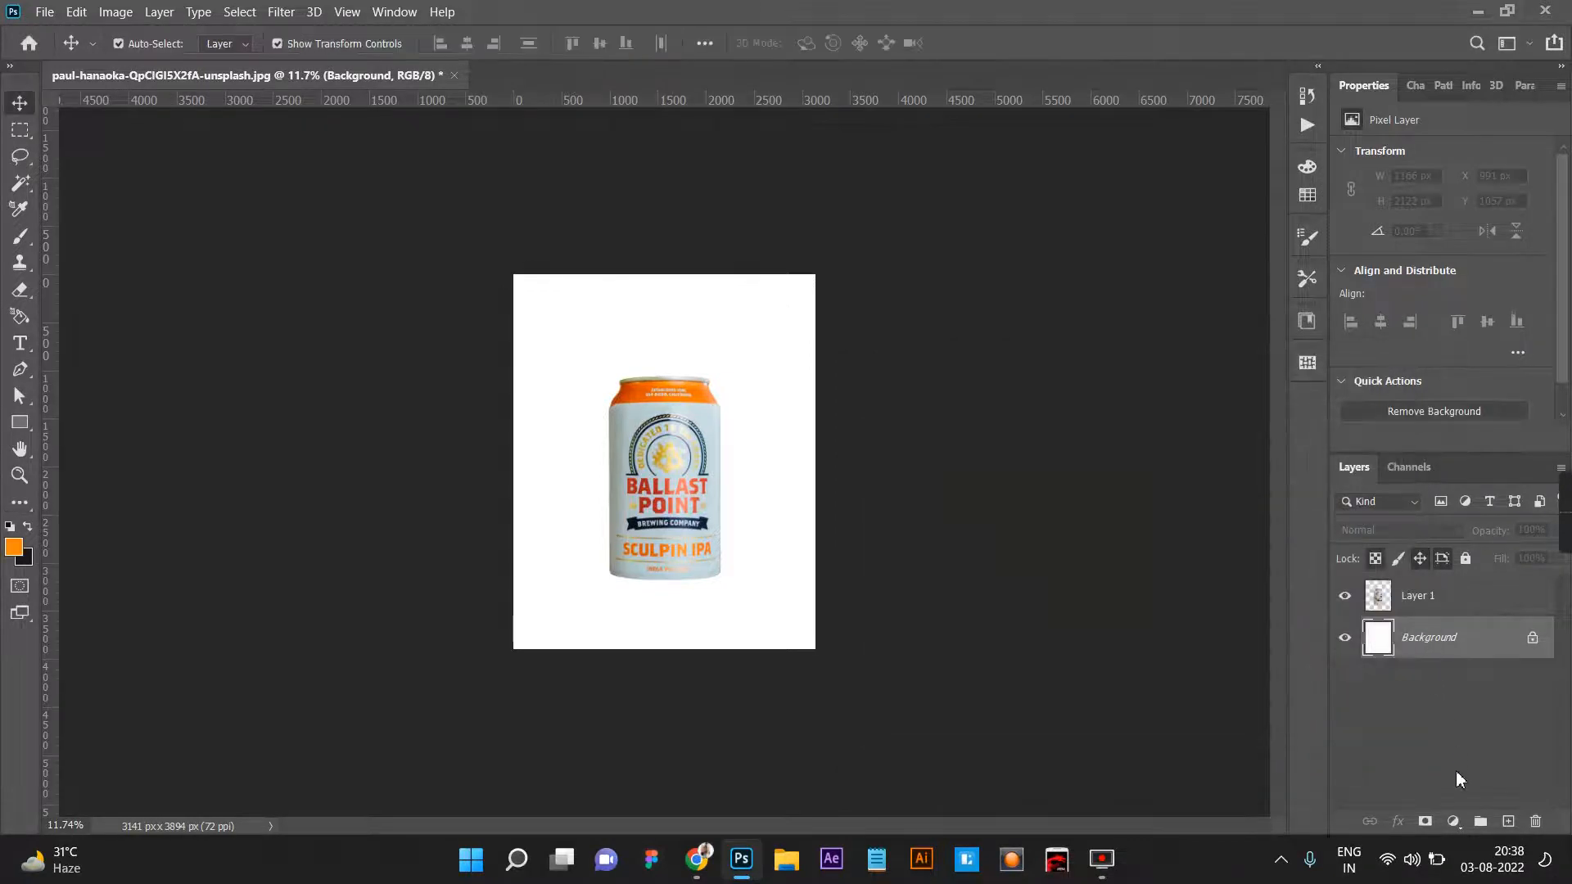
pyautogui.click(1508, 822)
pyautogui.hotkey('alt', 'BackSpace')
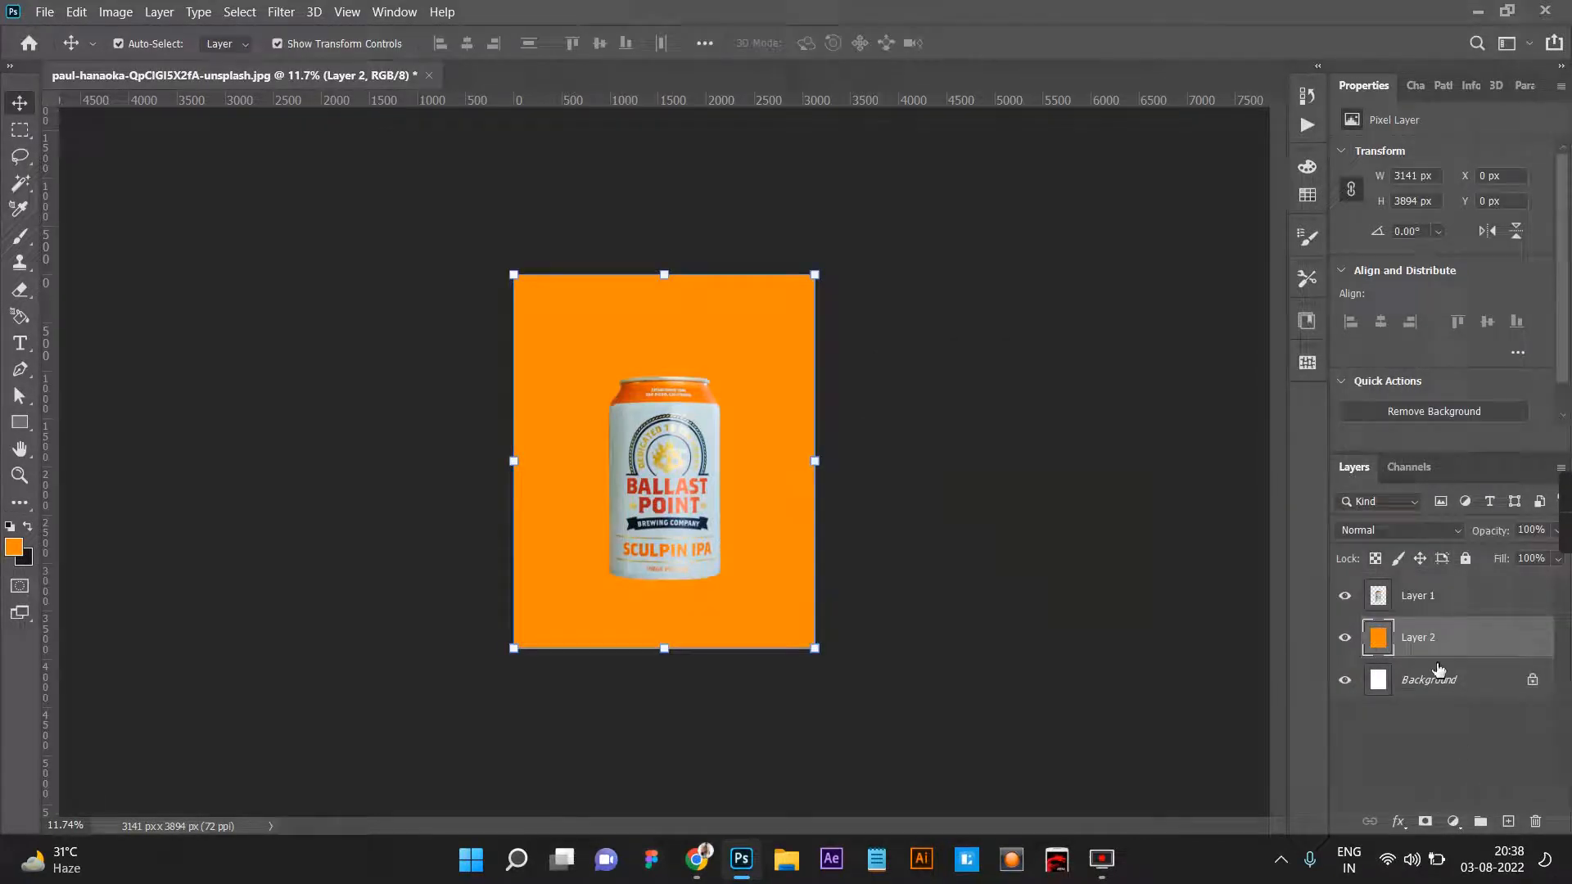
# Rename the orange layer to BG and lock it.
pyautogui.doubleClick(1418, 638)
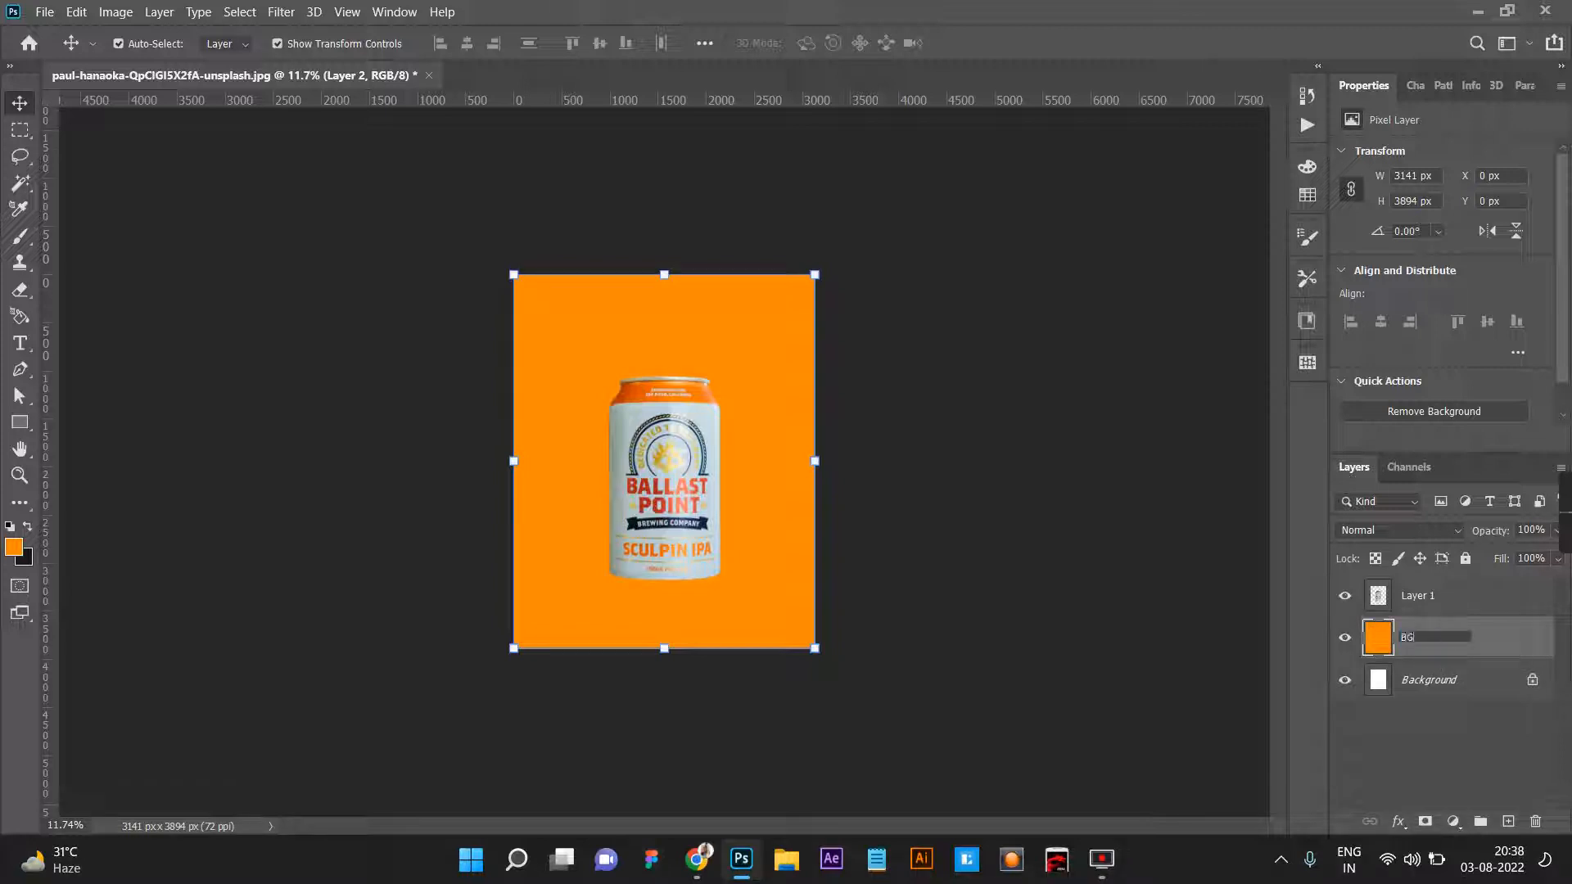
pyautogui.write('BG')
pyautogui.click(1466, 558)
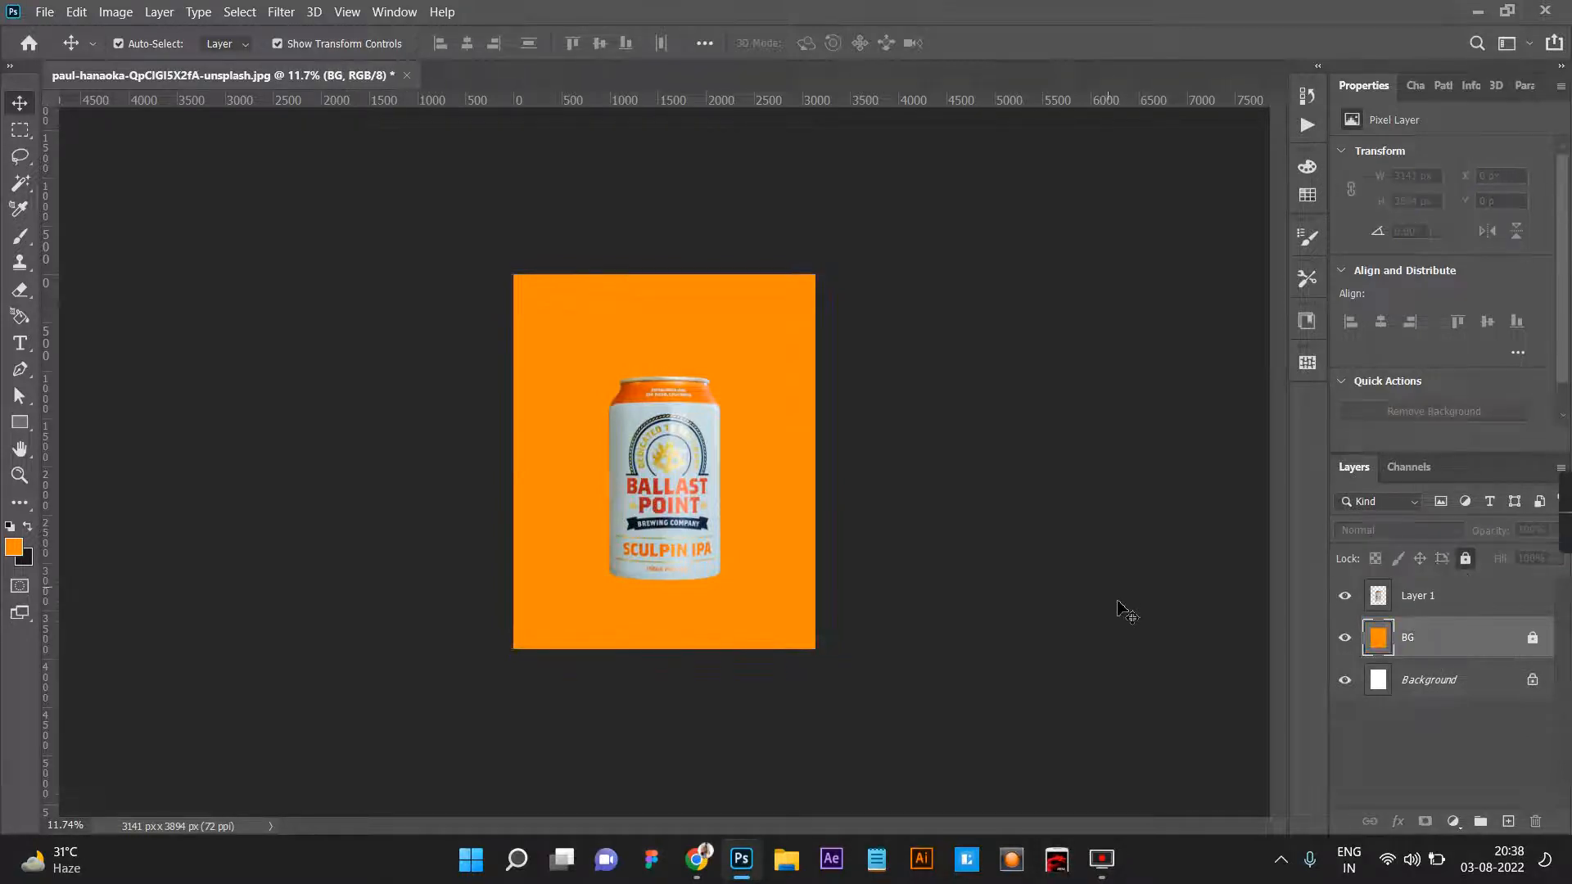
# Move the can slightly down on the canvas and deselect it.
pyautogui.click(686, 554)
pyautogui.moveTo(685, 525)
pyautogui.mouseDown()
pyautogui.moveTo(679, 502)
pyautogui.moveTo(703, 508)
pyautogui.moveTo(688, 510)
pyautogui.mouseUp()
pyautogui.click(749, 539)
pyautogui.click(974, 531)
# Select a full-width strip about 776 px tall along the canvas's lower edge and add a new layer above BG.
pyautogui.press('m')
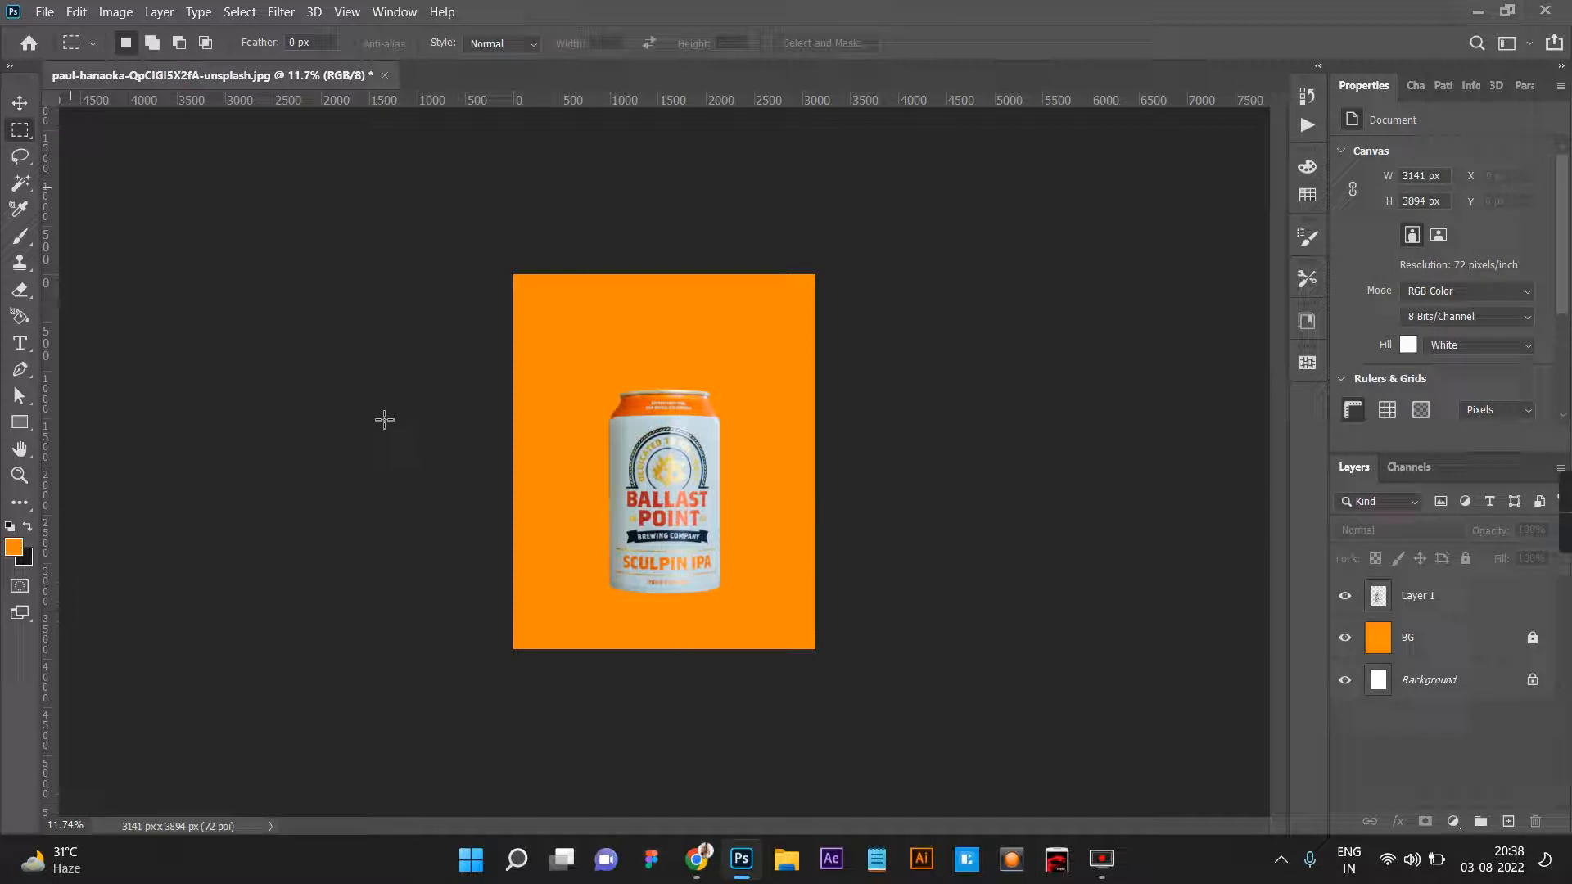
pyautogui.moveTo(882, 676); pyautogui.dragTo(488, 572)
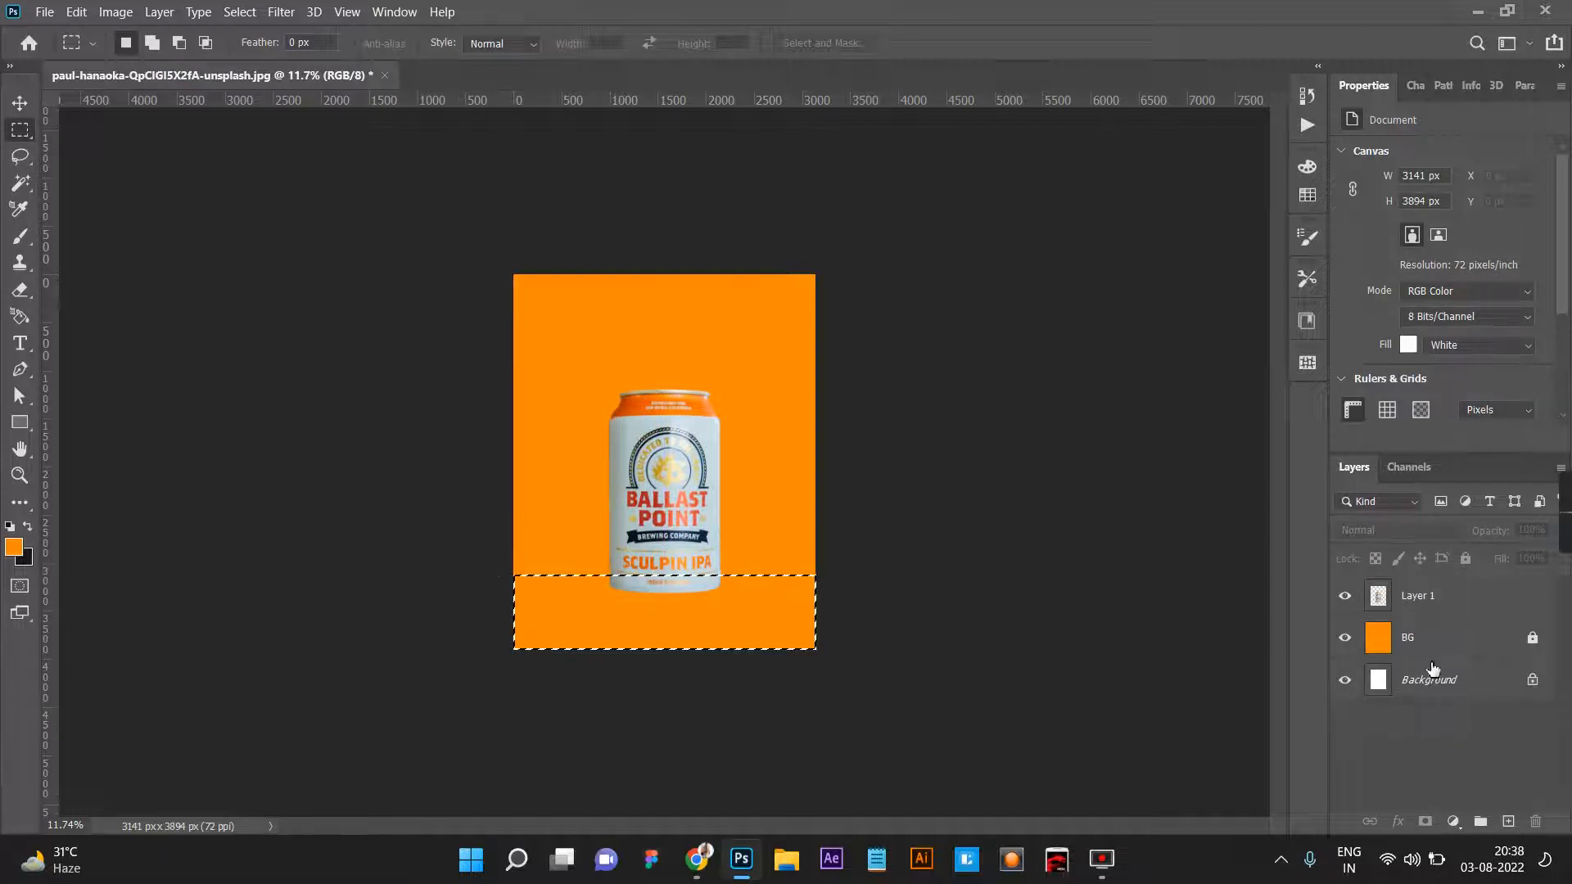
pyautogui.hotkey('ctrl', 'j')
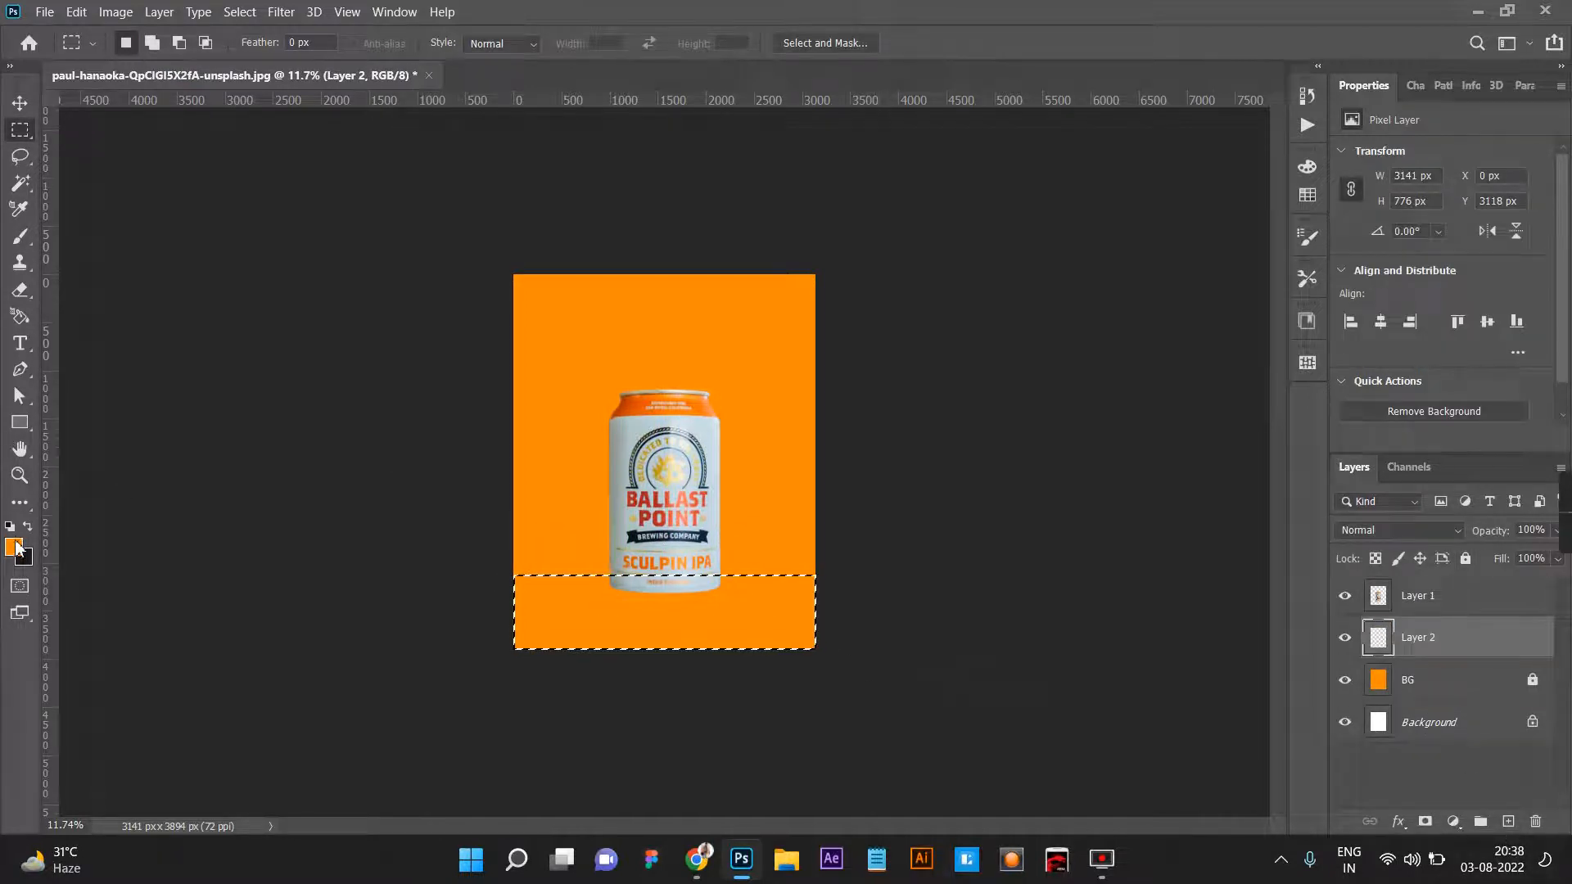
# Fill the selected strip with a darker brown shade of the orange and clear the selection.
pyautogui.click(14, 547)
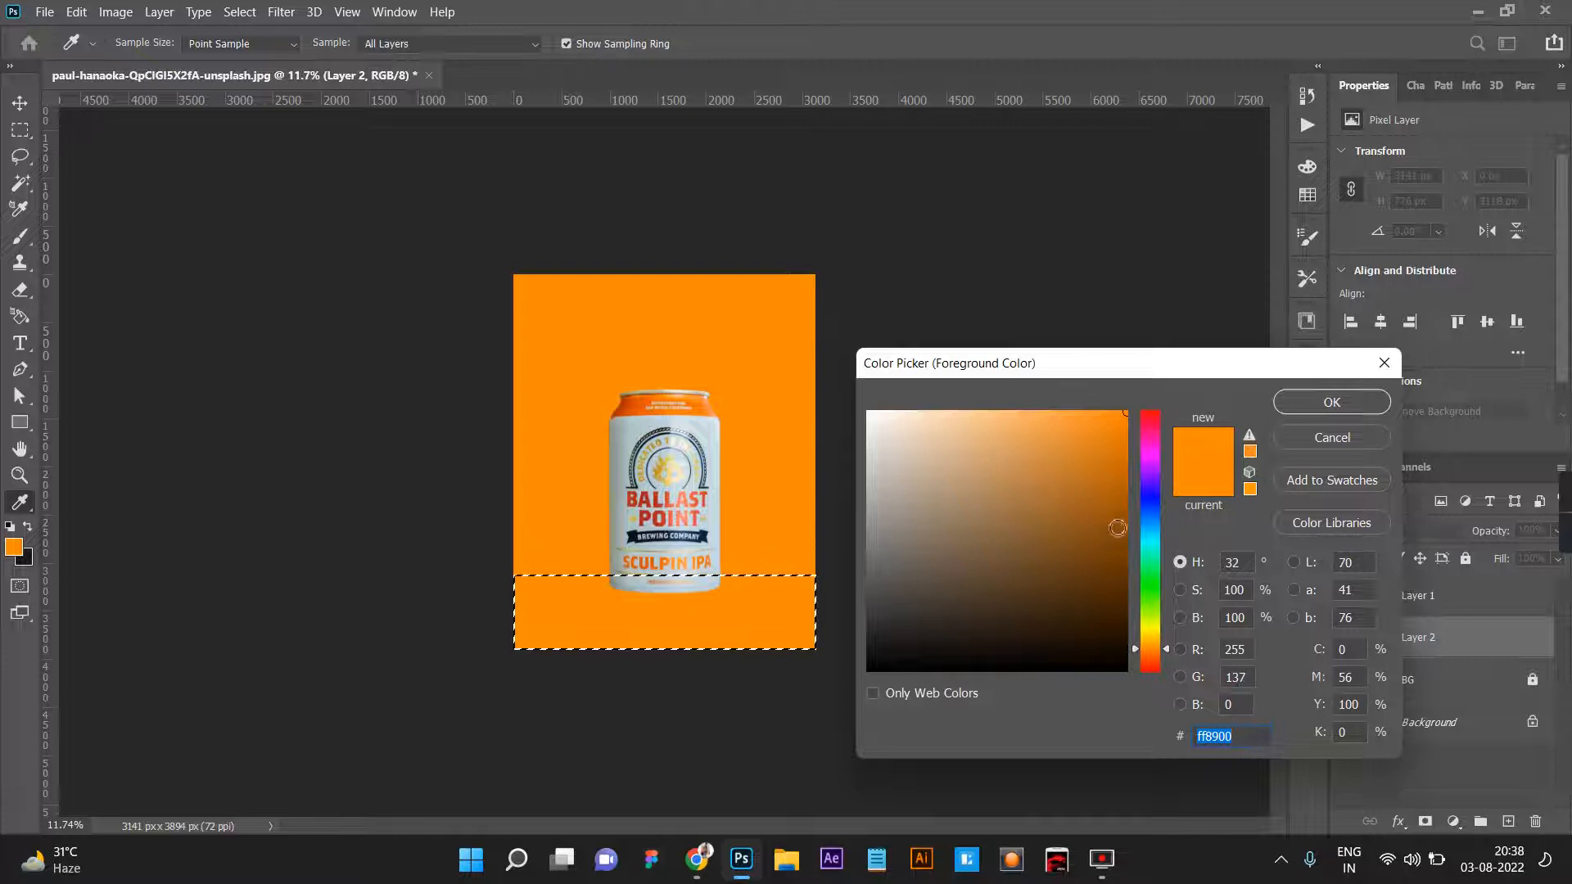
pyautogui.click(1131, 524)
pyautogui.click(1317, 406)
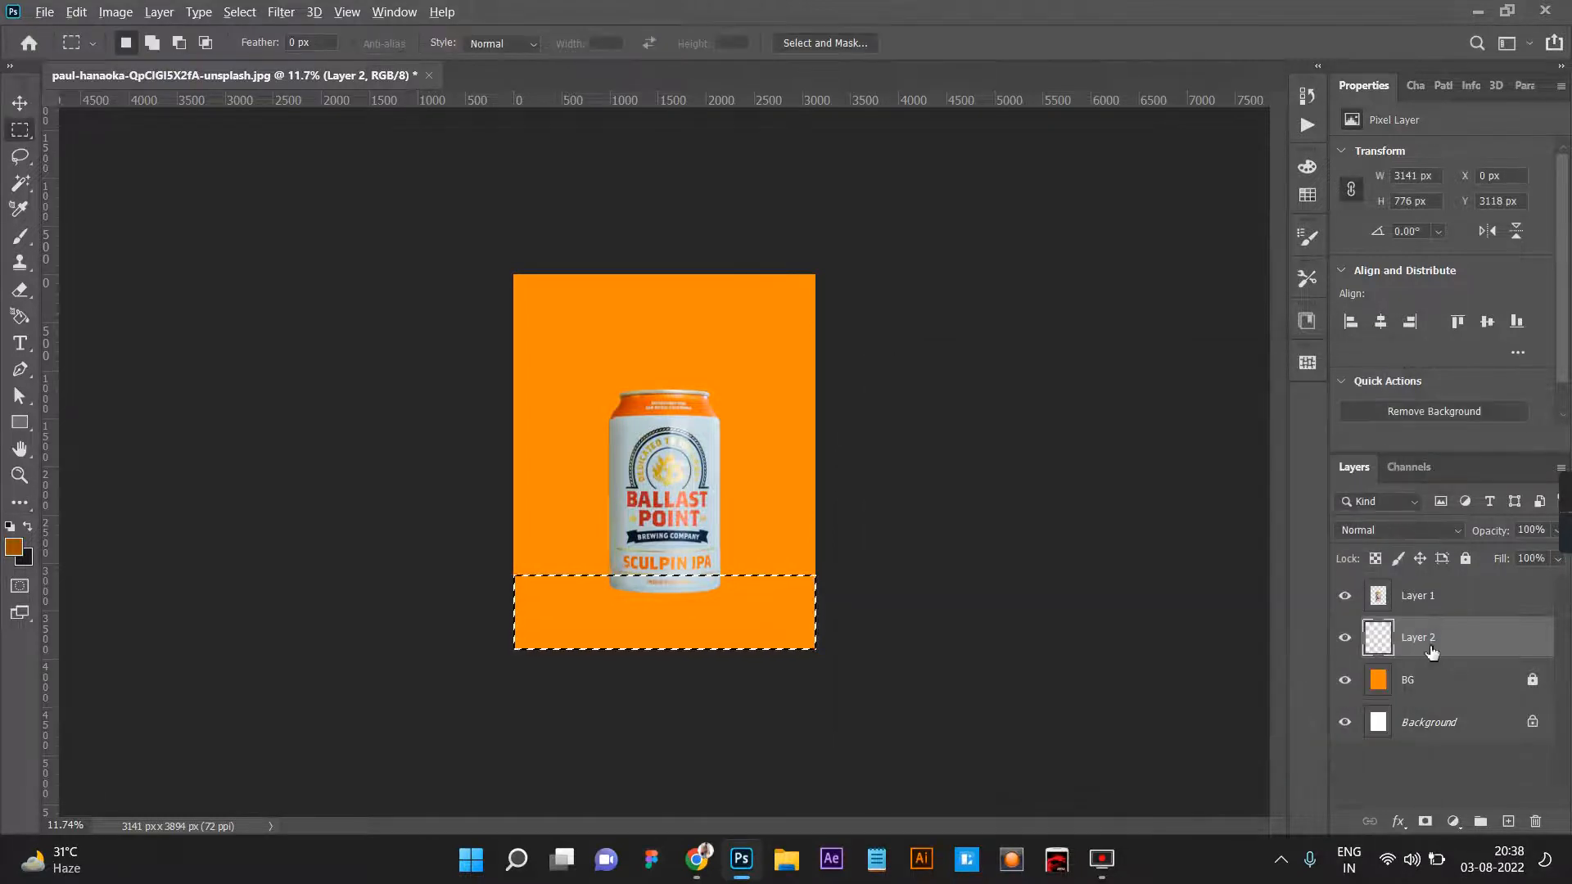
pyautogui.hotkey('alt', 'BackSpace')
pyautogui.hotkey('ctrl', 'd')
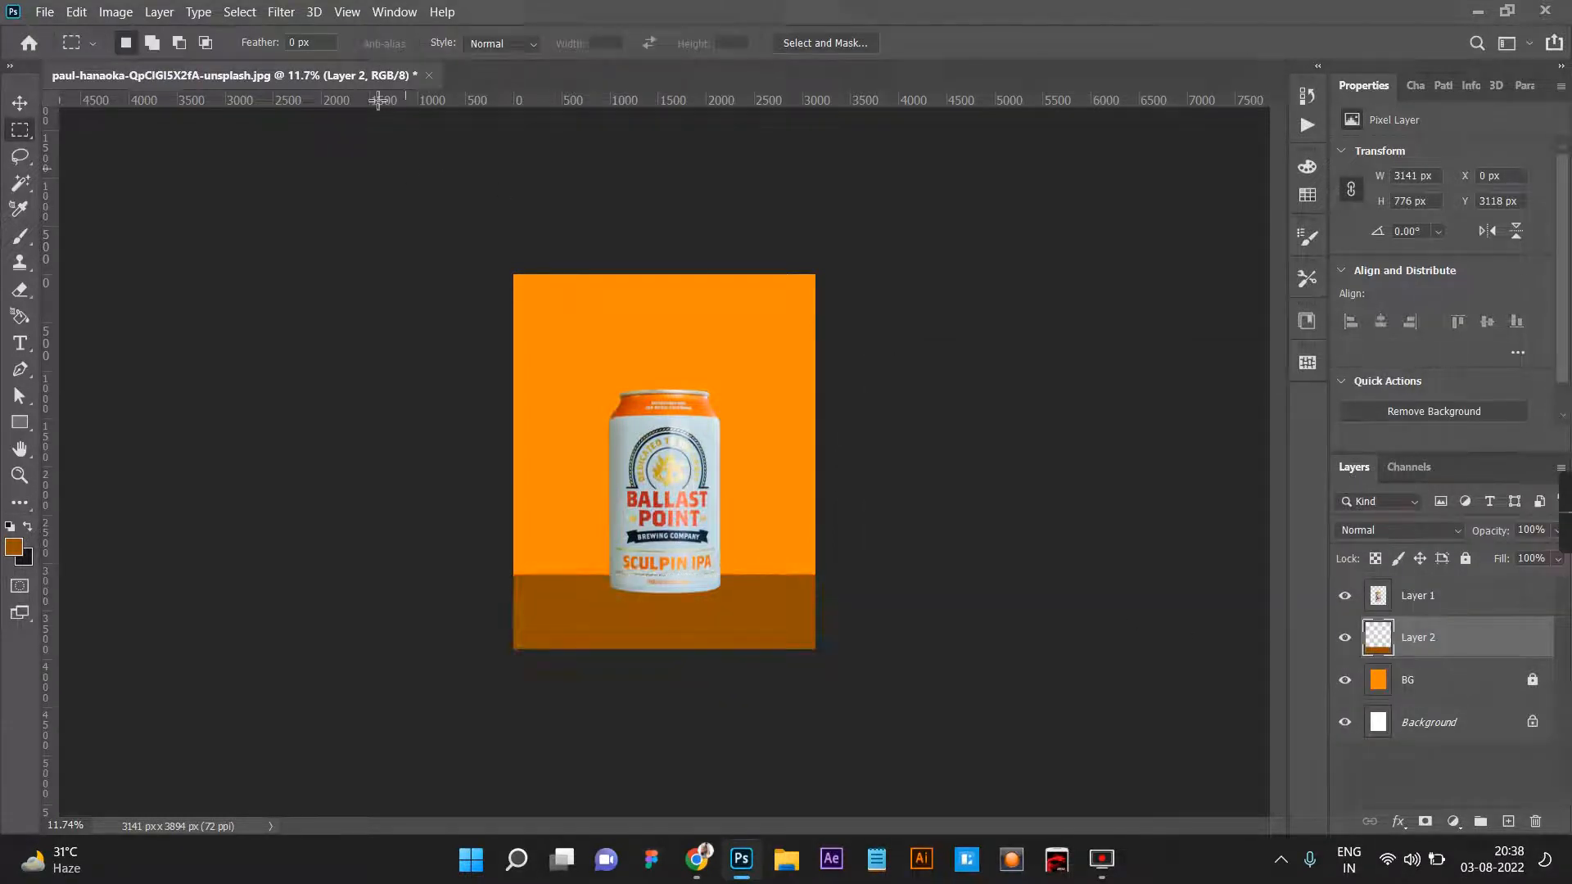
# Soften the brown strip with a Gaussian Blur of 29.1 px radius.
pyautogui.click(281, 12)
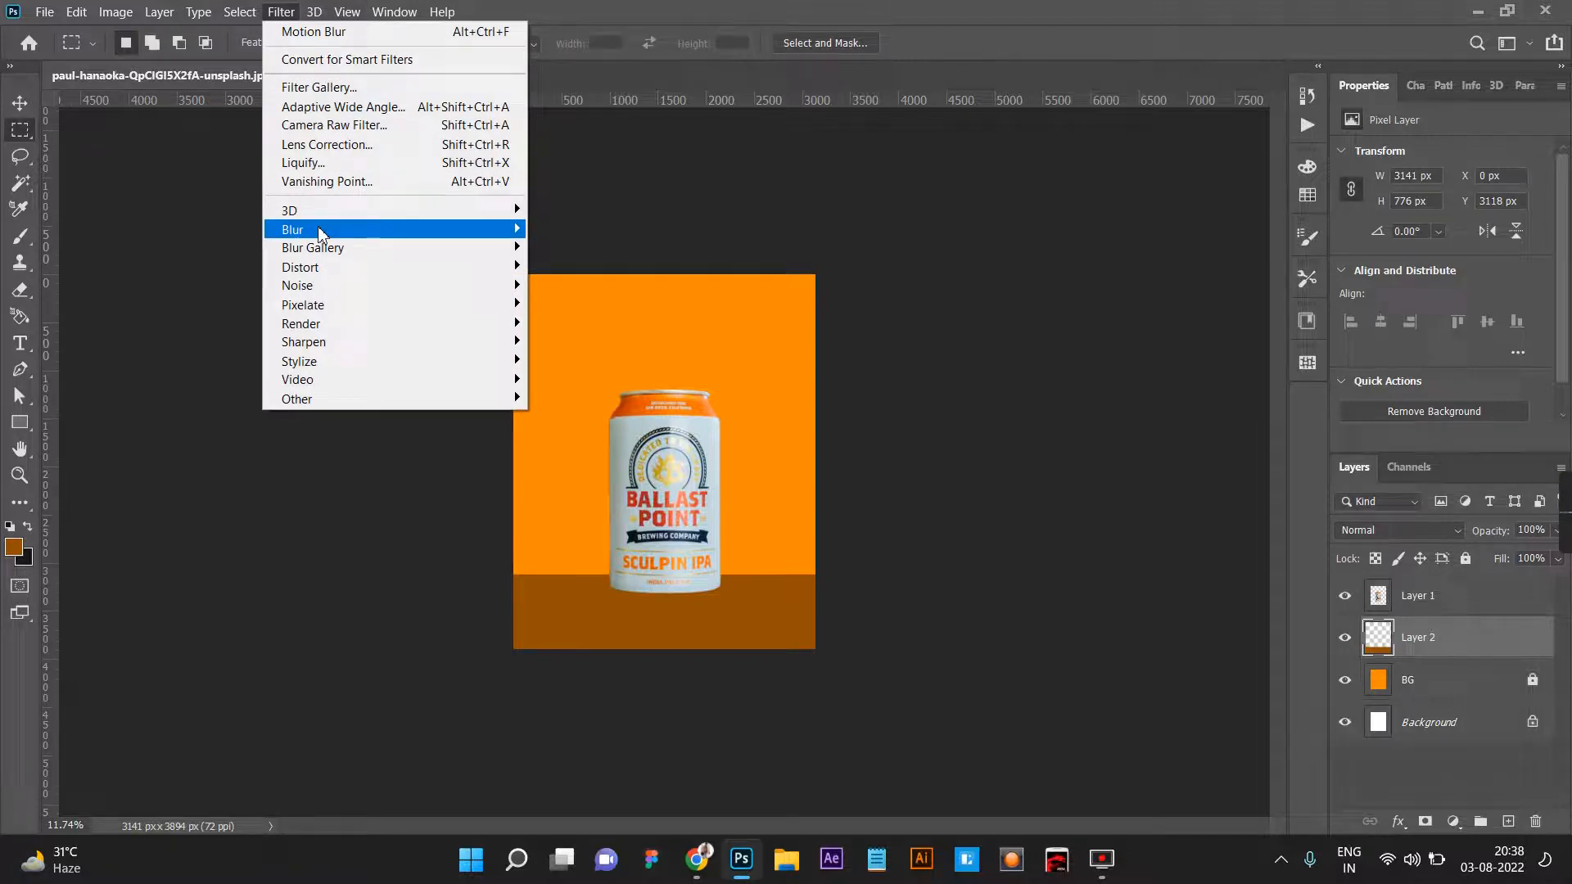
pyautogui.moveTo(317, 227)
pyautogui.click(579, 305)
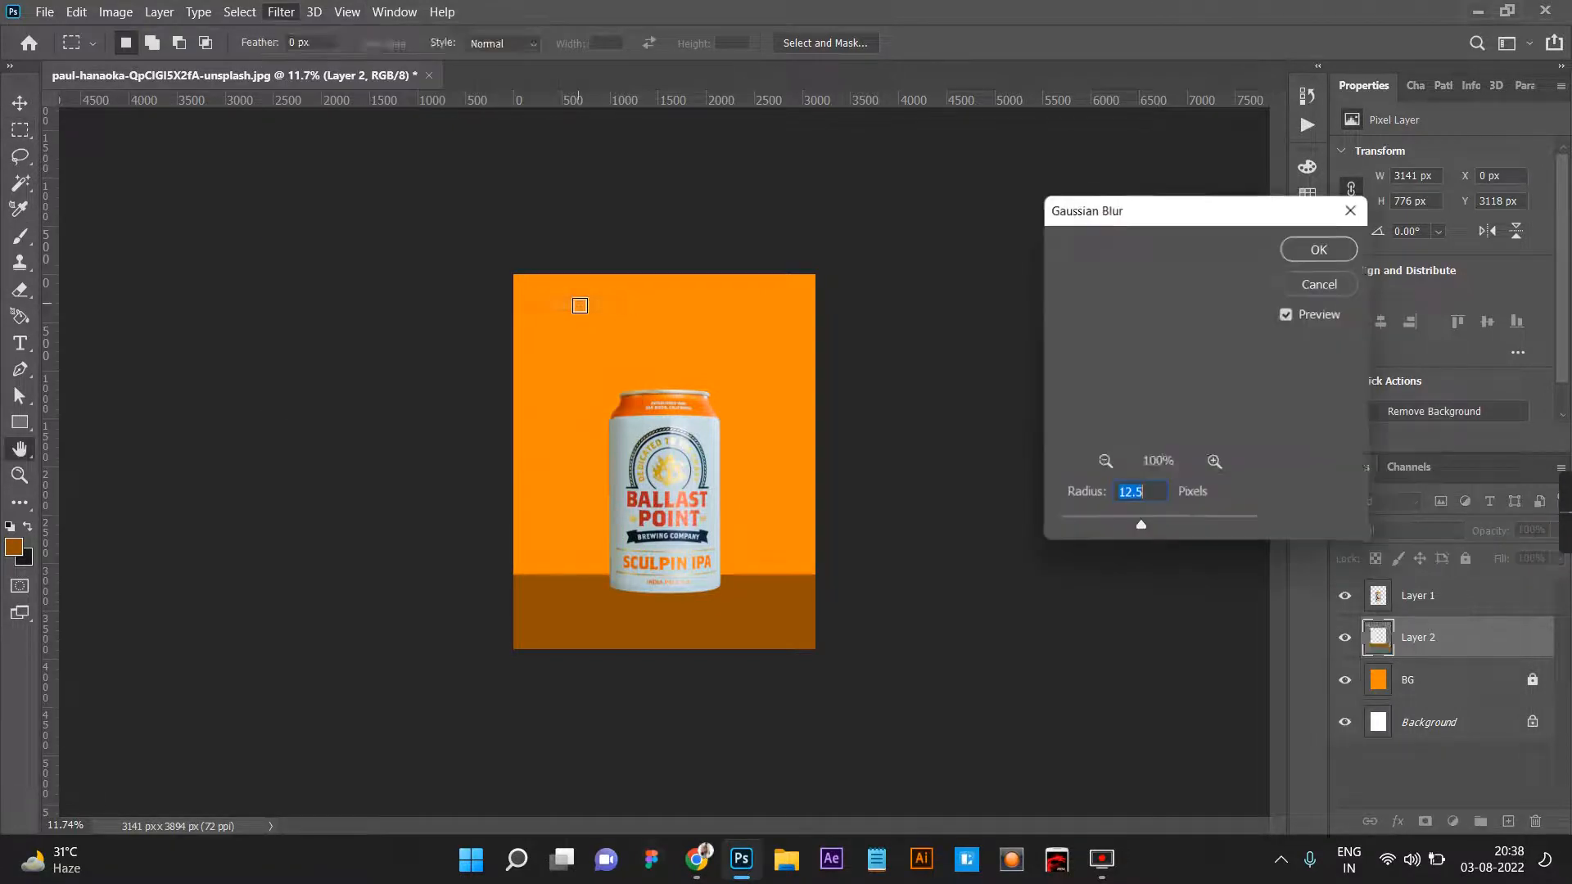
pyautogui.moveTo(1140, 529); pyautogui.dragTo(1181, 534)
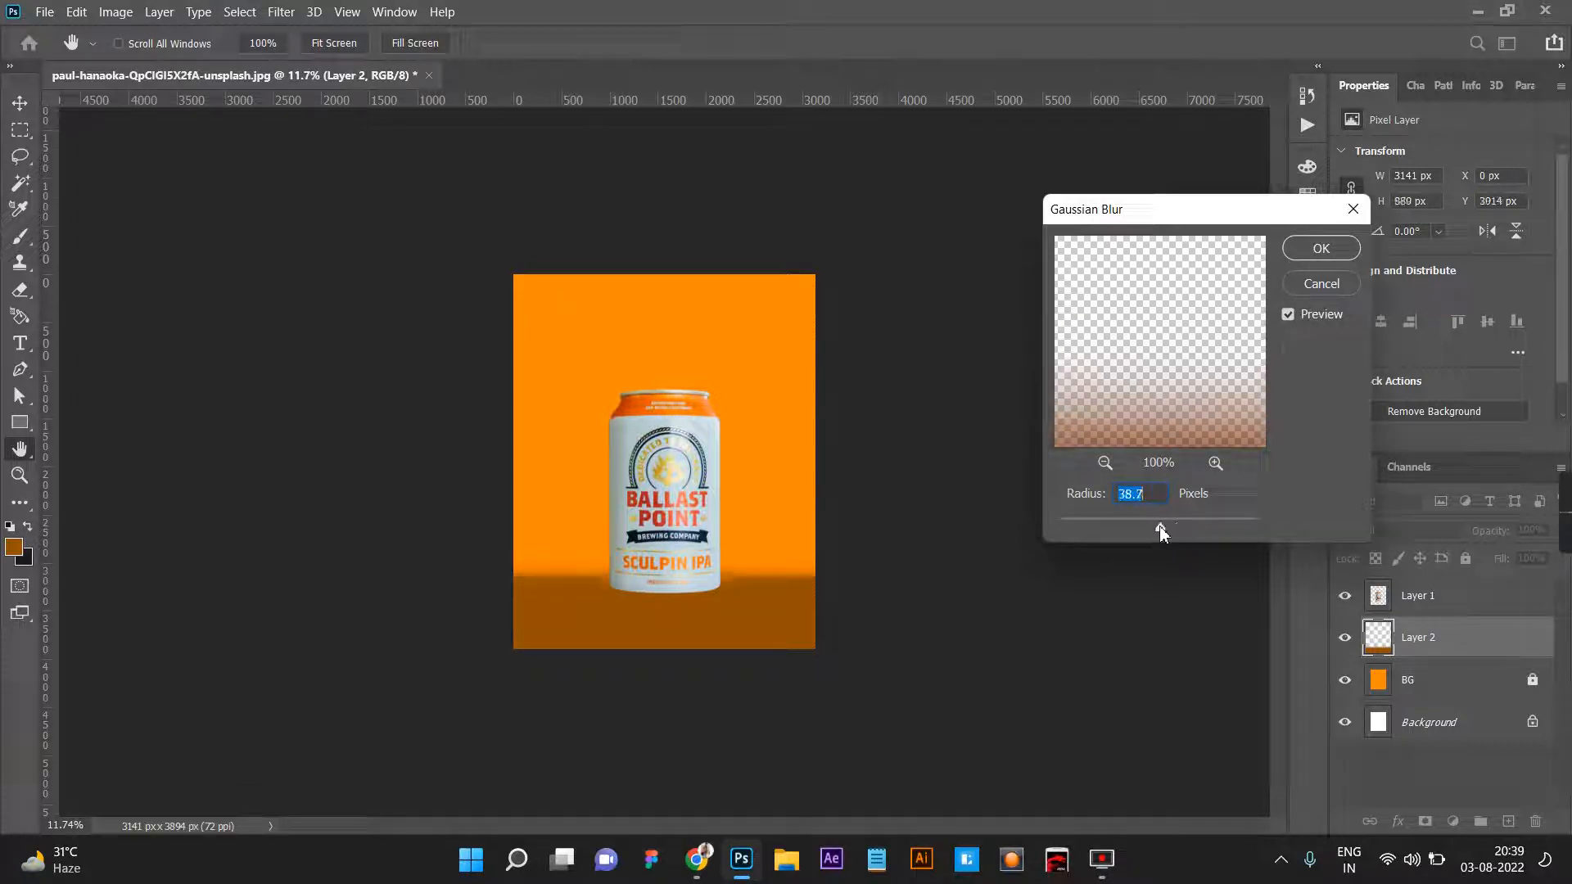
pyautogui.moveTo(1155, 528); pyautogui.dragTo(1144, 528)
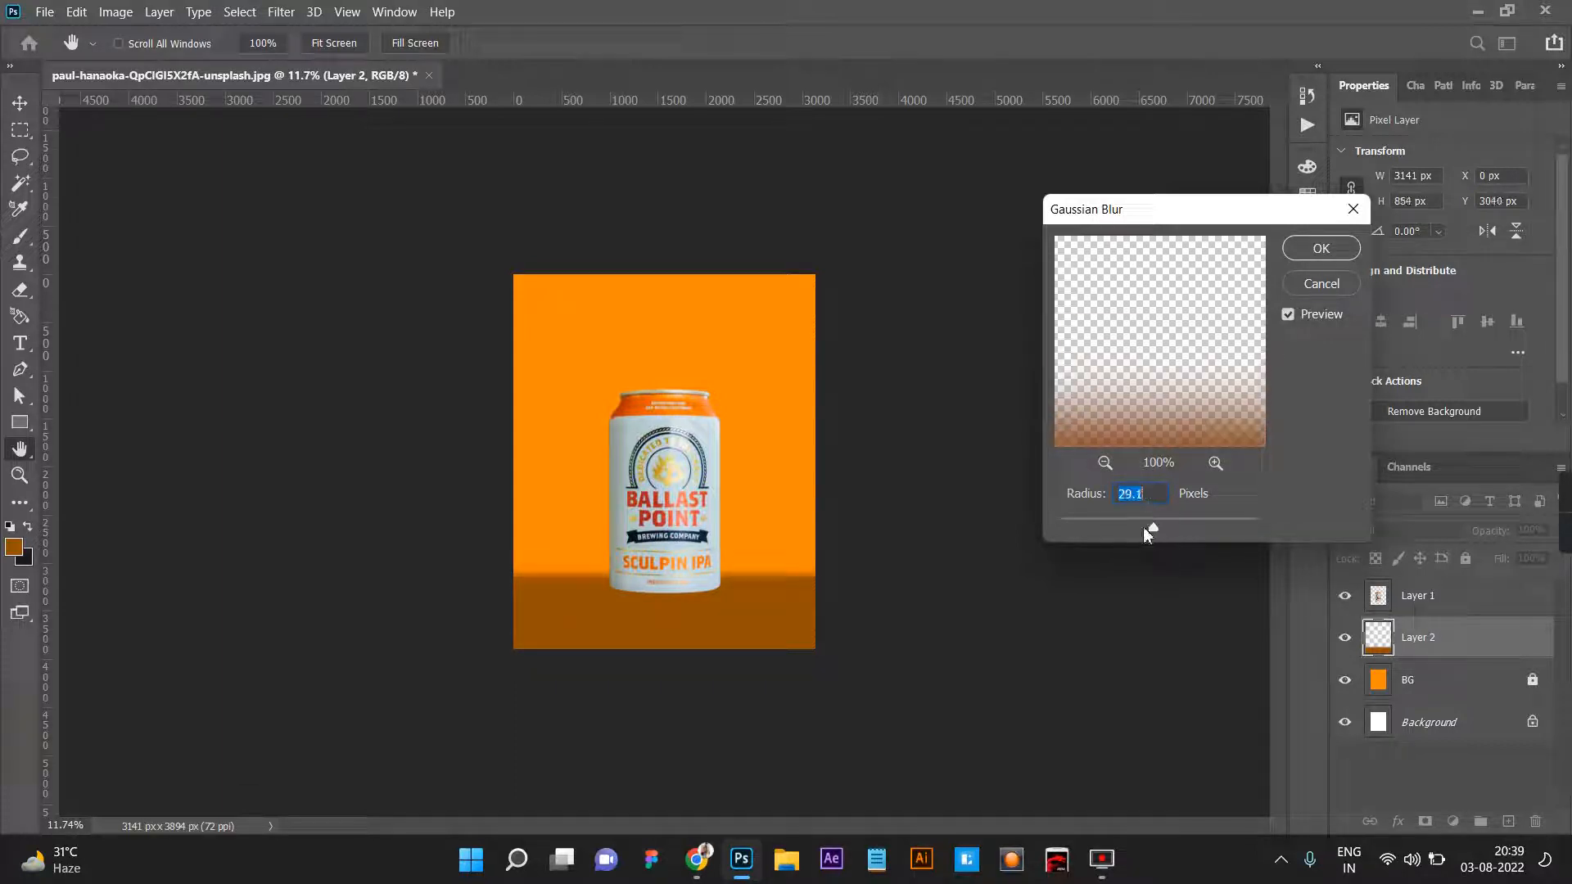
pyautogui.click(1301, 248)
pyautogui.click(20, 103)
pyautogui.click(275, 463)
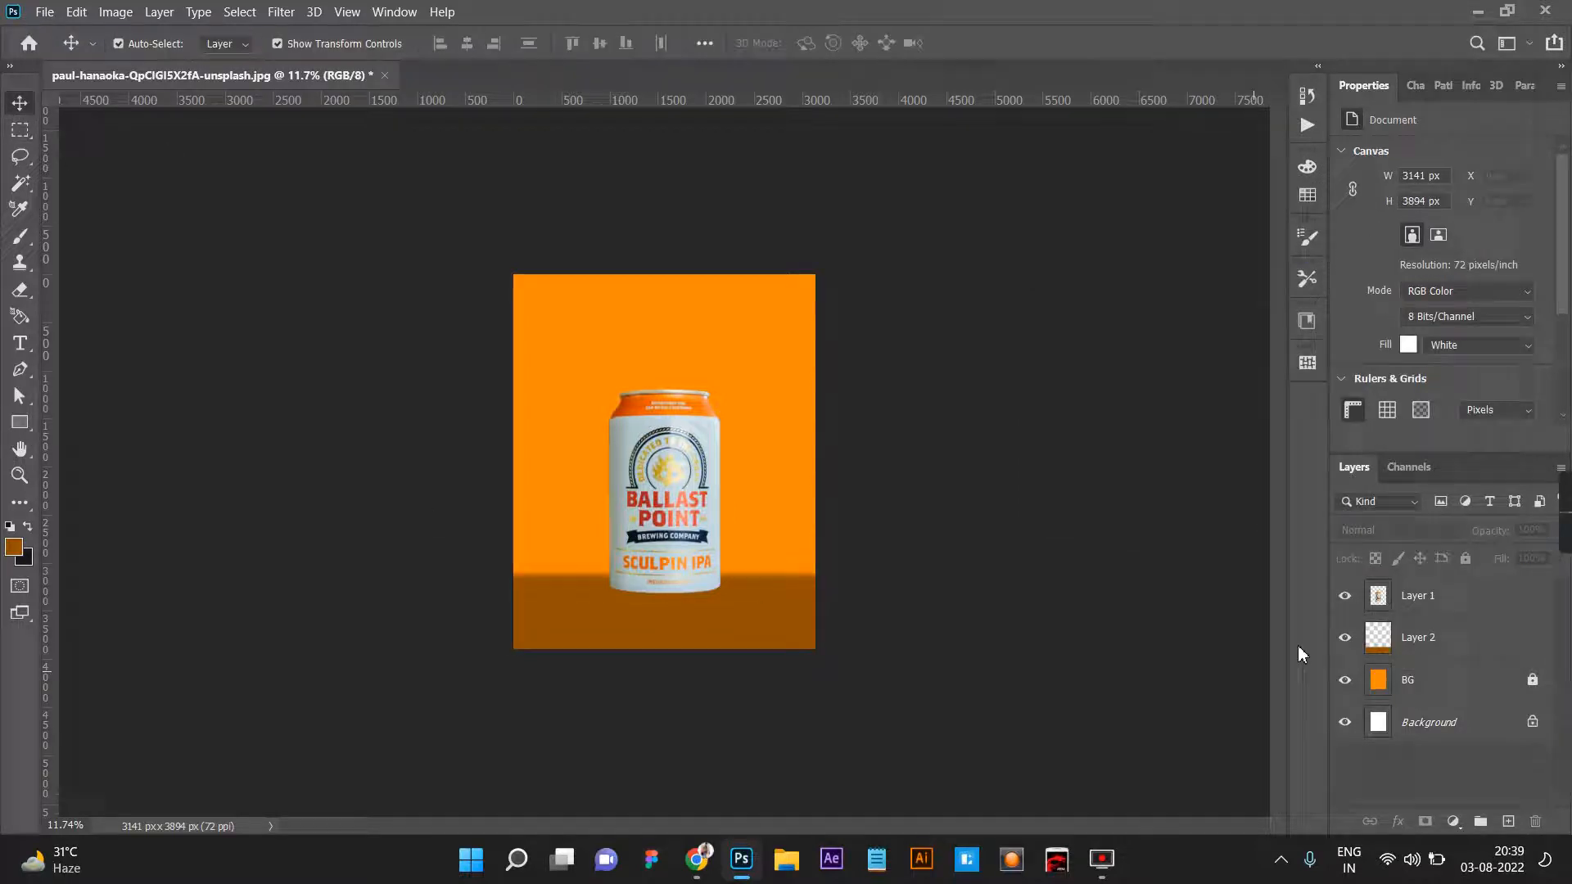
# Rename the brown strip's layer to BASE and lock it.
pyautogui.doubleClick(1424, 644)
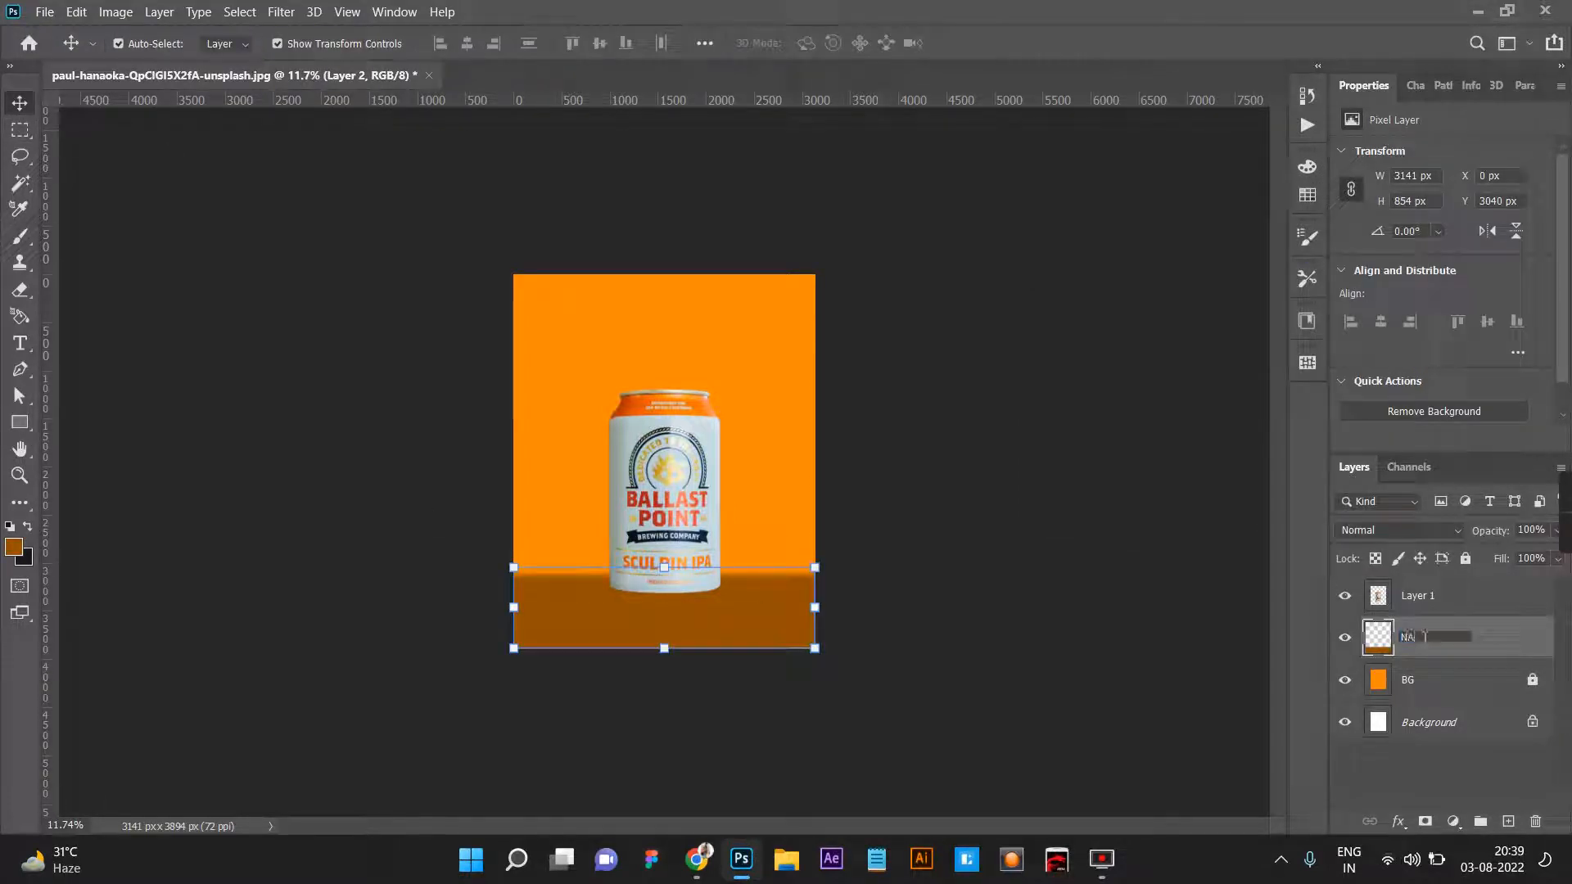
pyautogui.write('BASE')
pyautogui.press('Return')
pyautogui.click(1465, 558)
# Rename the can's layer to Product.
pyautogui.doubleClick(1424, 596)
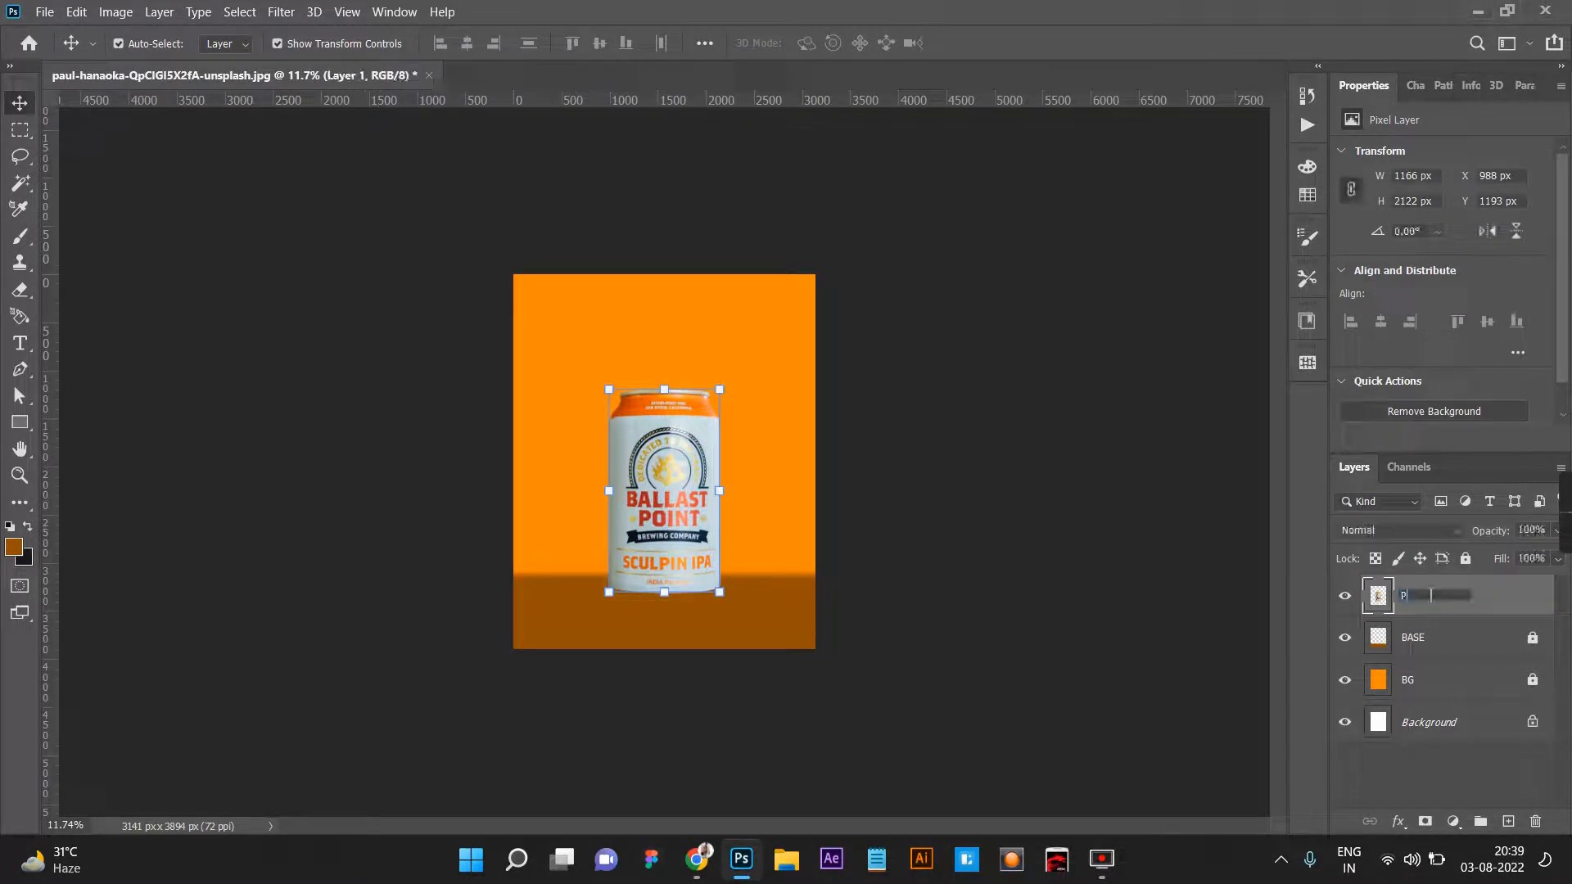
pyautogui.write('Product')
pyautogui.press('Return')
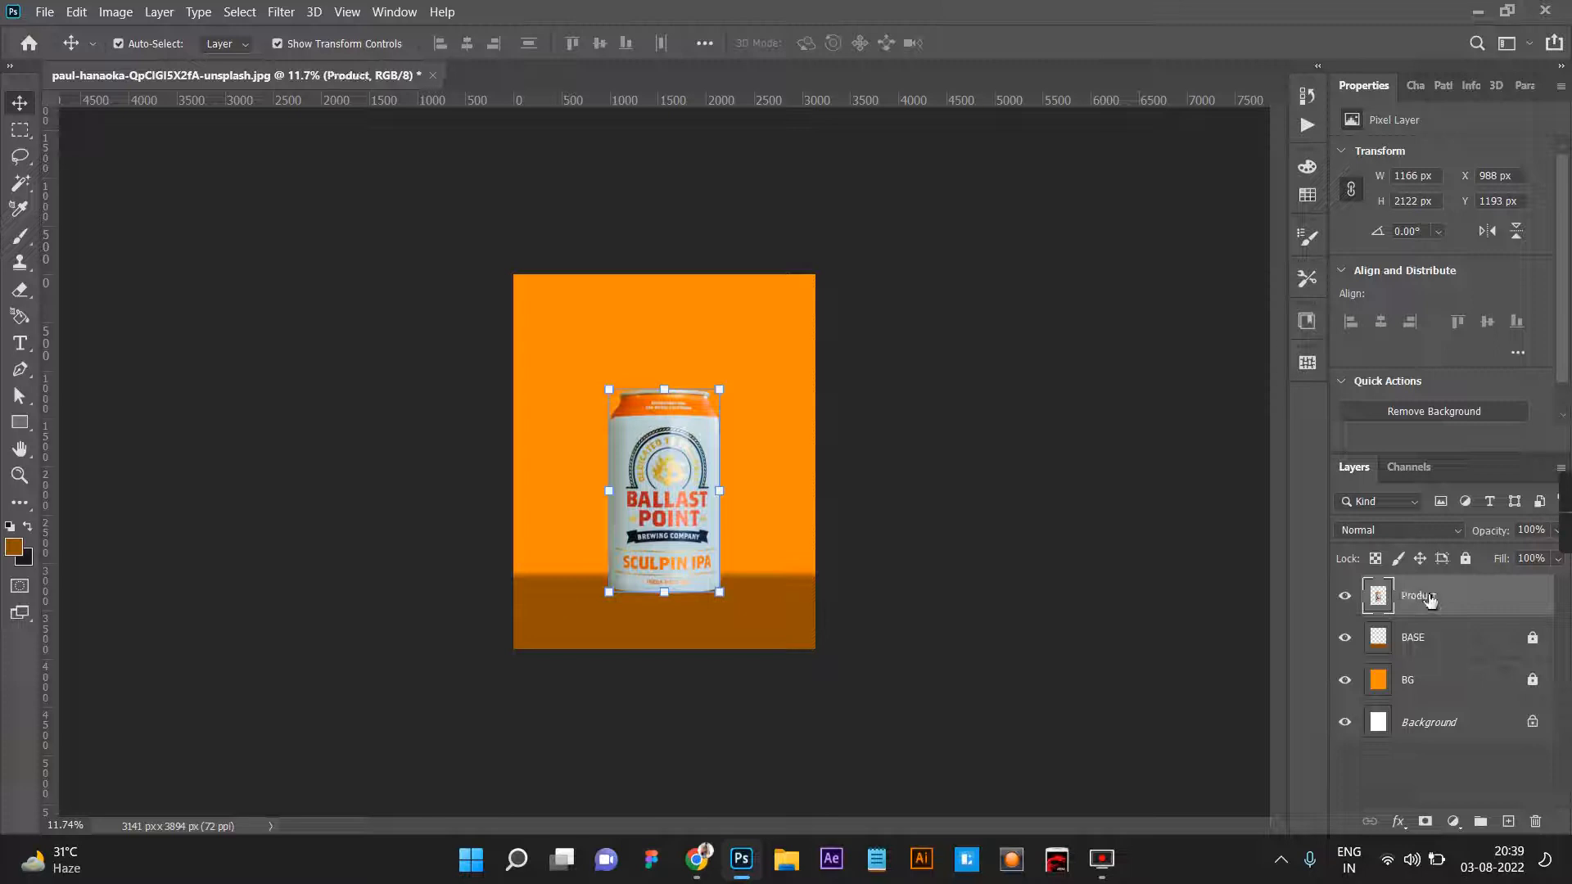
# Move the can down onto the brown base to about Y 1345 px and deselect it.
pyautogui.click(810, 604)
pyautogui.scroll(4, 721, 593)
pyautogui.moveTo(667, 577); pyautogui.dragTo(668, 597)
pyautogui.click(115, 152)
# Create a flat black-filled ellipse about 1648 × 136 px above the can on a new layer over BASE.
pyautogui.click(20, 129)
pyautogui.click(81, 150)
pyautogui.moveTo(544, 290); pyautogui.dragTo(773, 310)
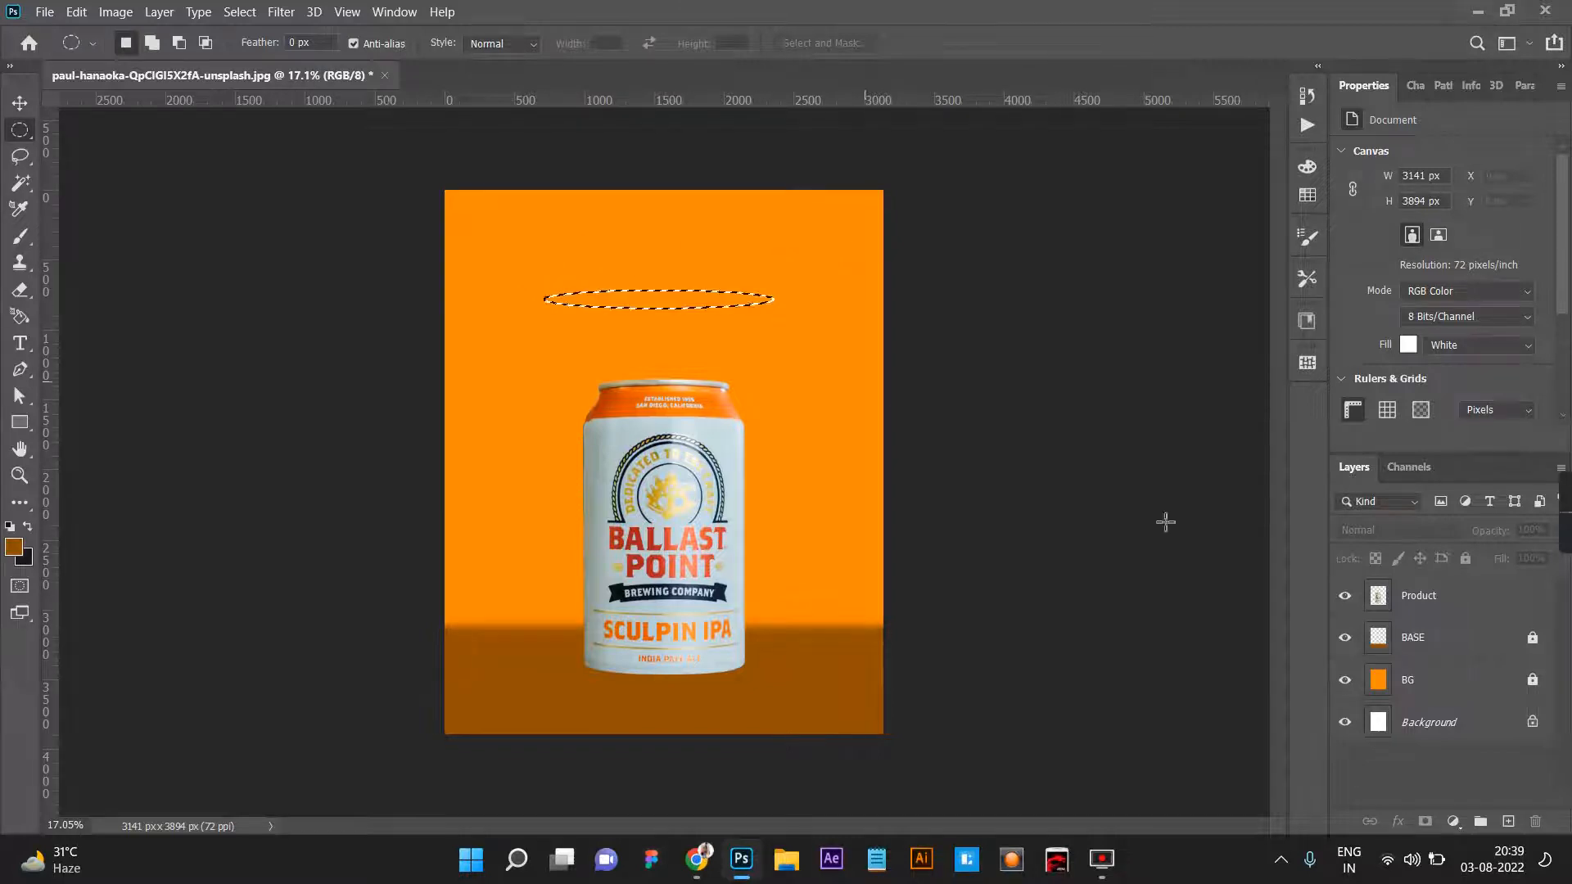
pyautogui.hotkey('ctrl', 'shift', 'alt', 'n')
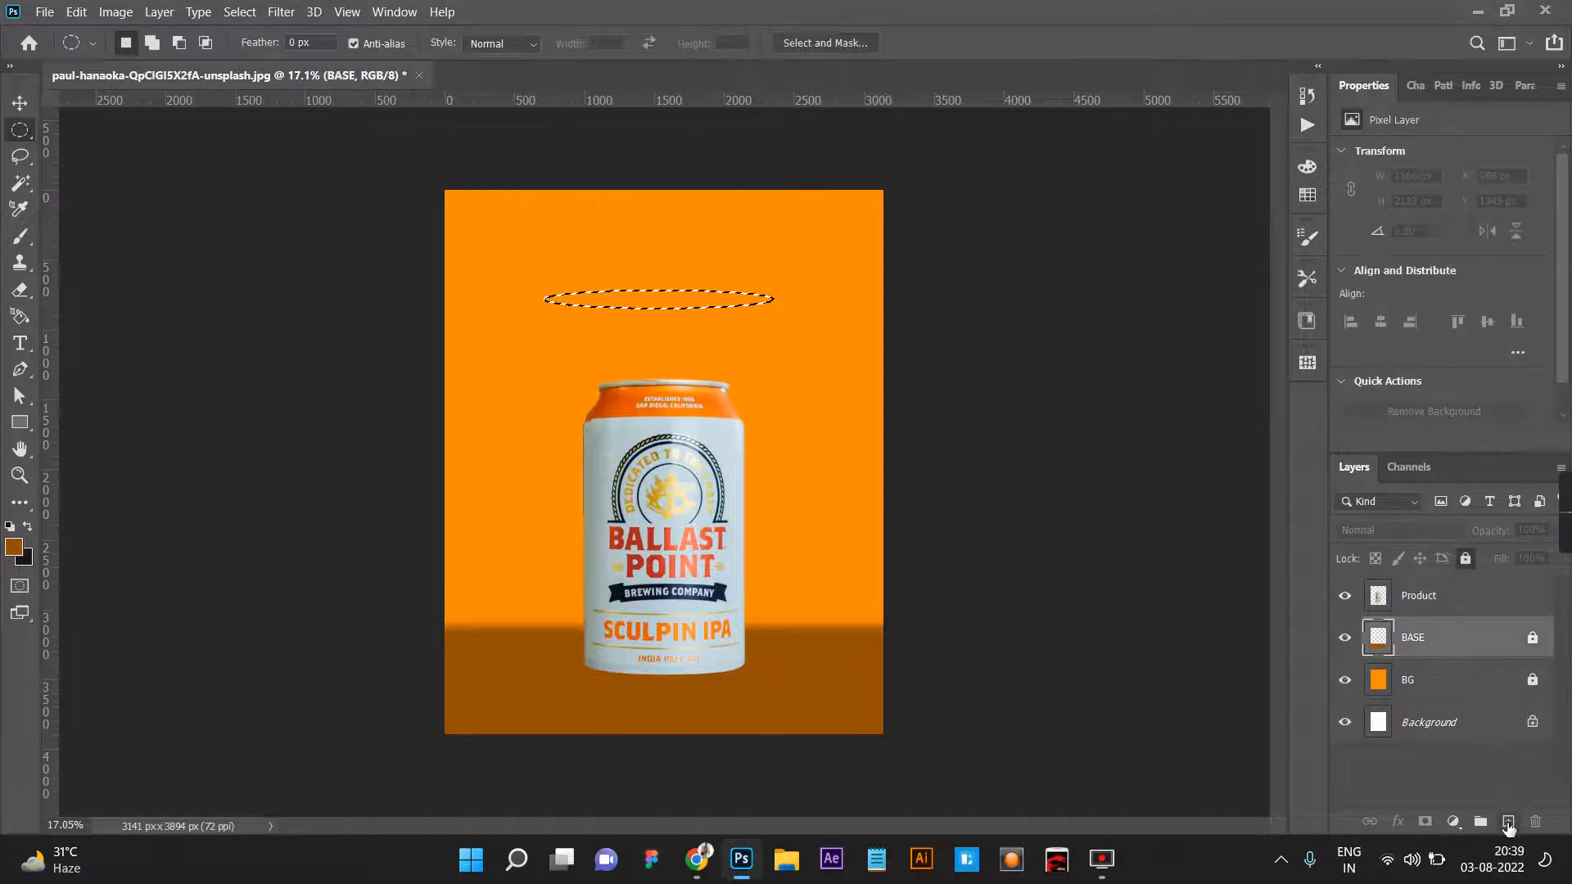
pyautogui.hotkey('ctrl', 'BackSpace')
pyautogui.hotkey('ctrl', 'd')
# Apply a Gaussian Blur of 87 px radius to the black ellipse.
pyautogui.click(281, 11)
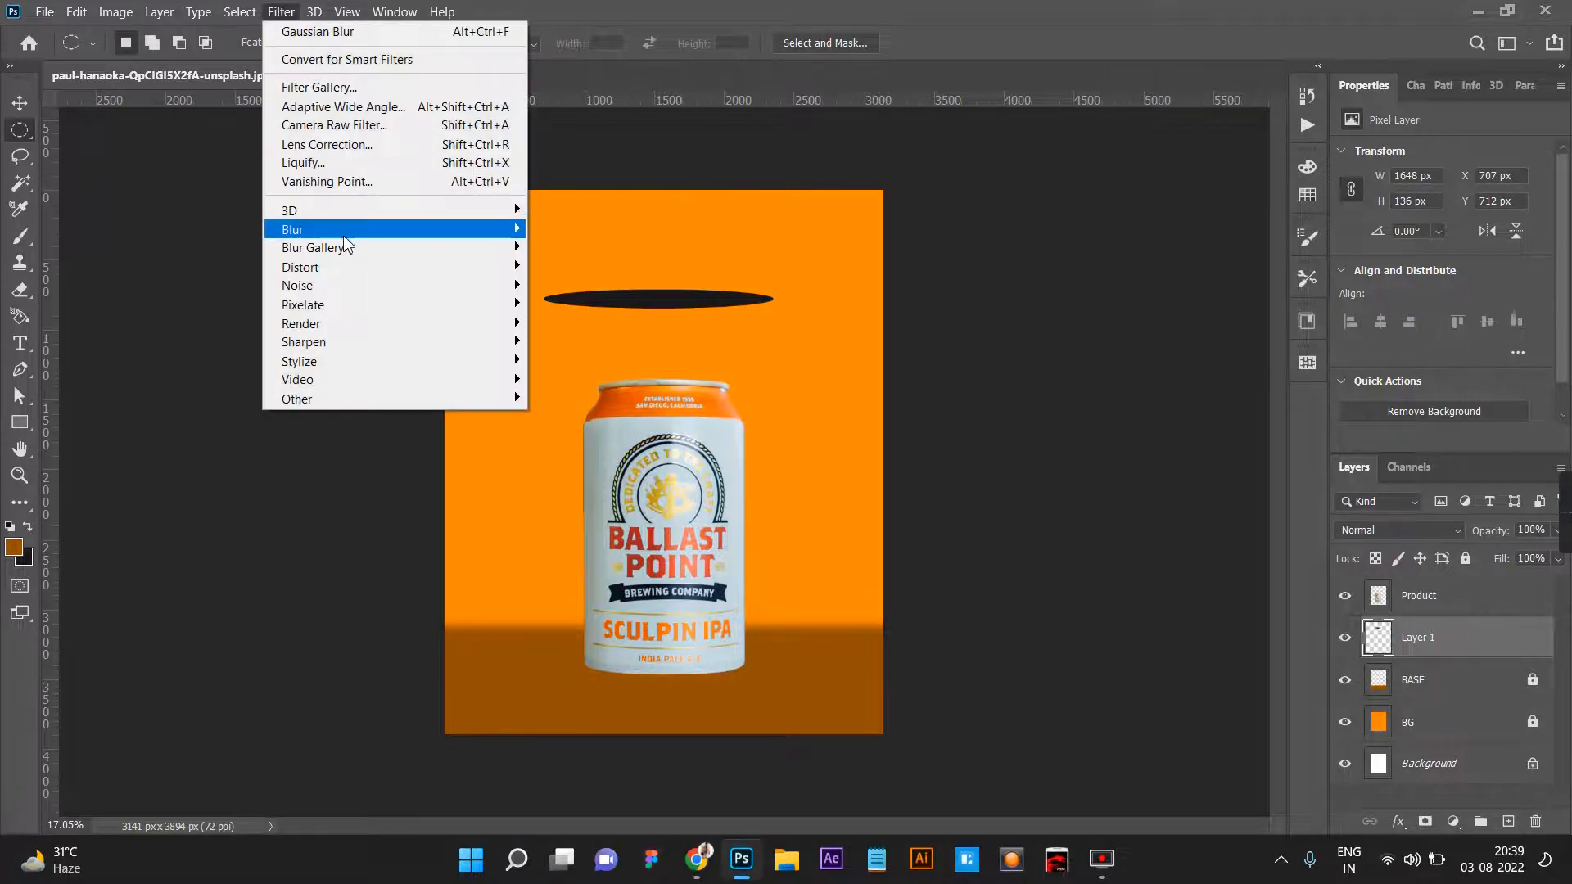
pyautogui.moveTo(483, 230)
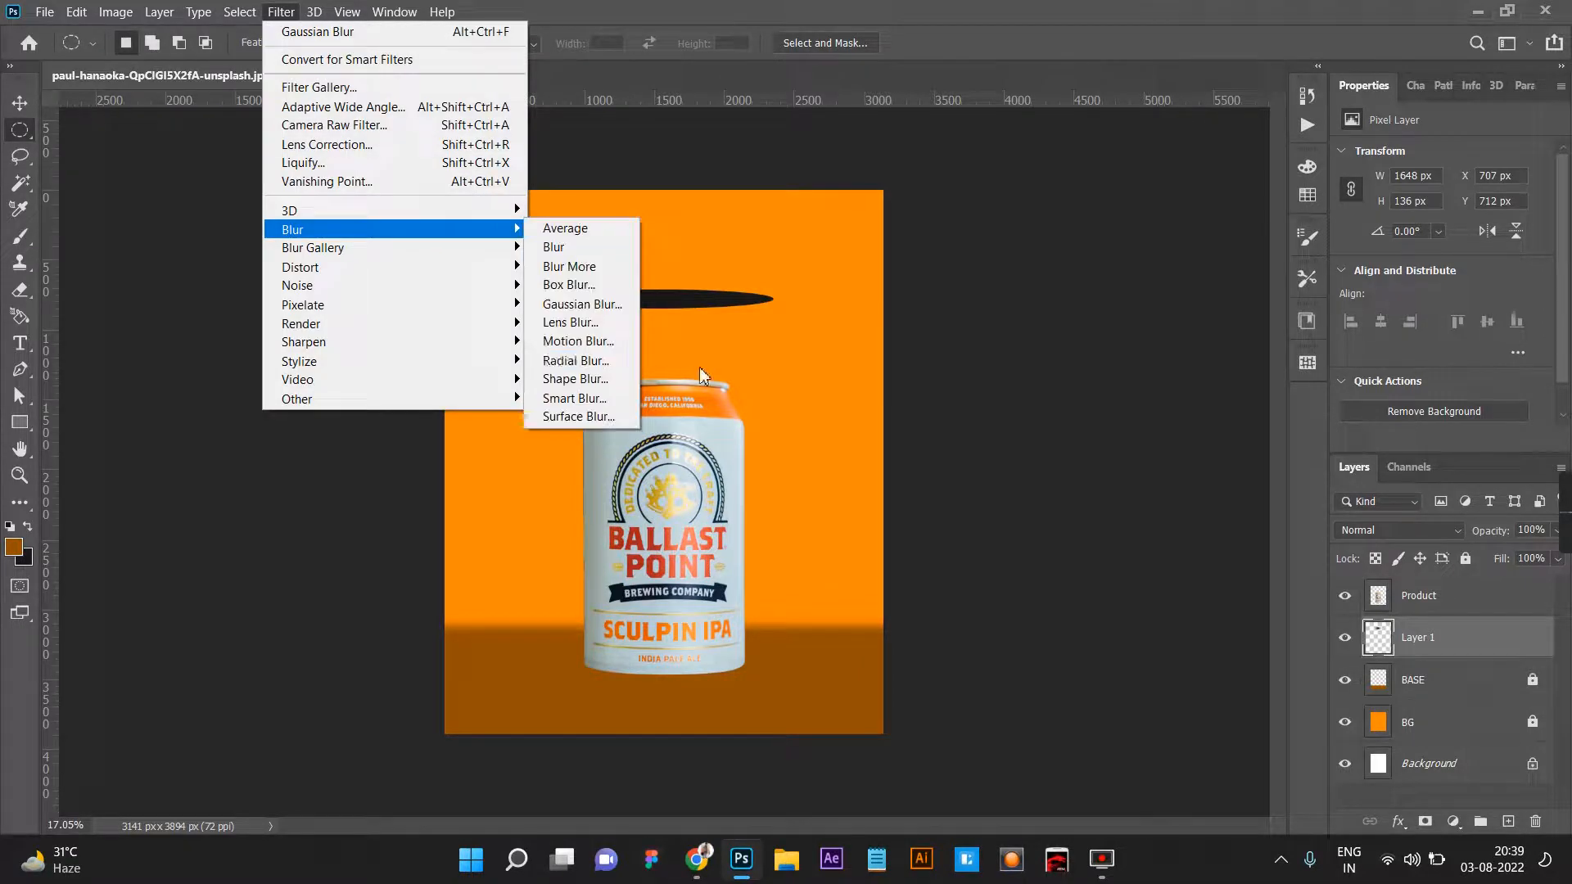
pyautogui.click(582, 303)
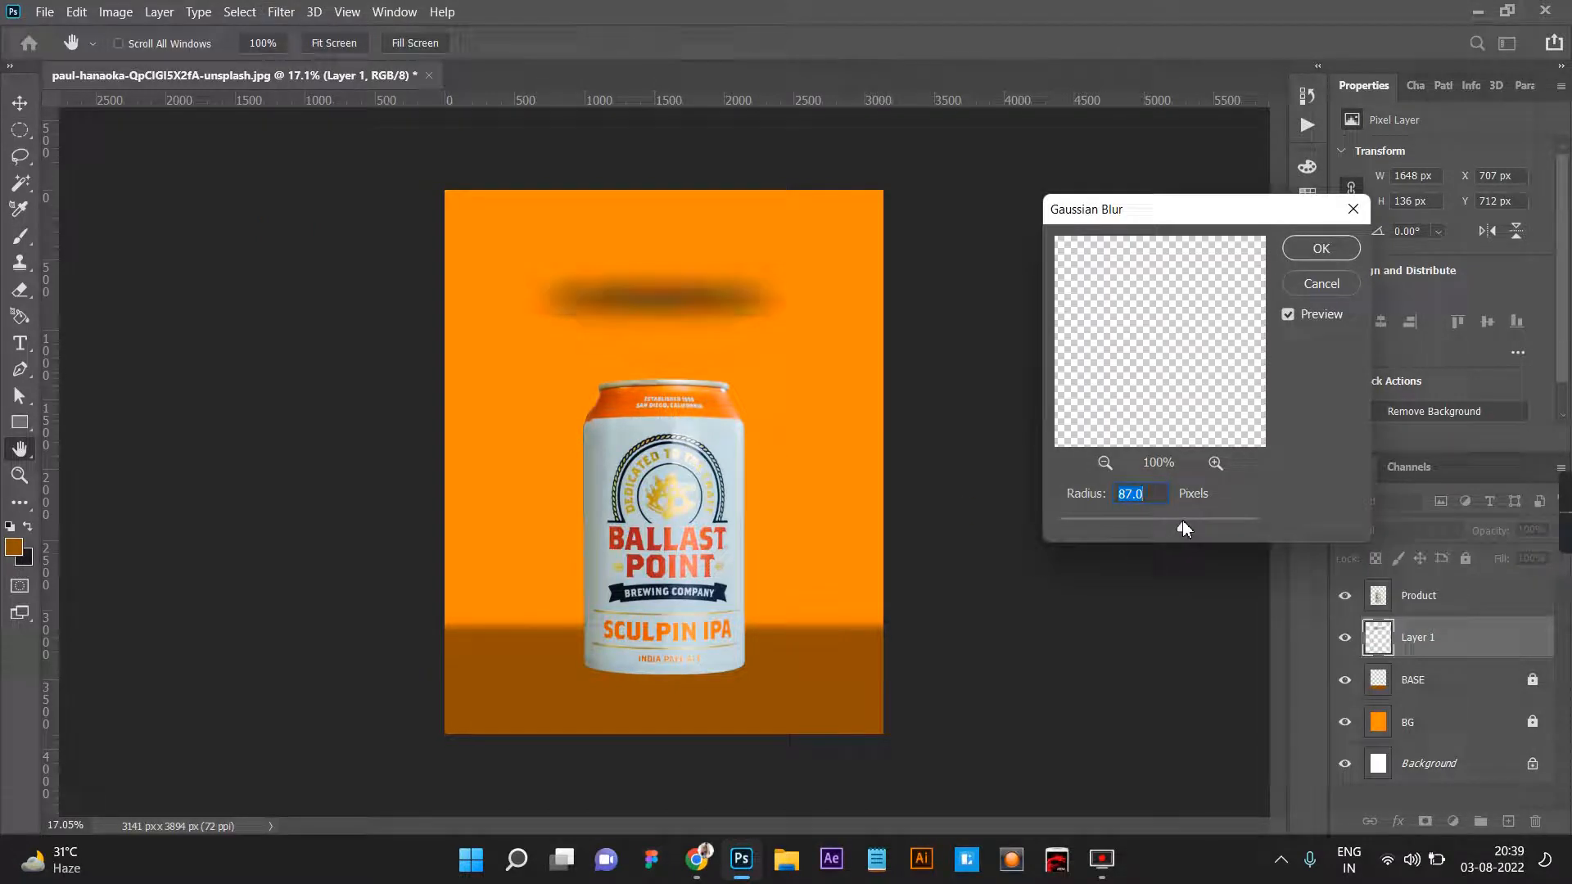
pyautogui.click(1321, 248)
# Move the blurred ellipse straight down behind the can's bottom edge, to about Y 3165 px.
pyautogui.press('m')
pyautogui.click(21, 103)
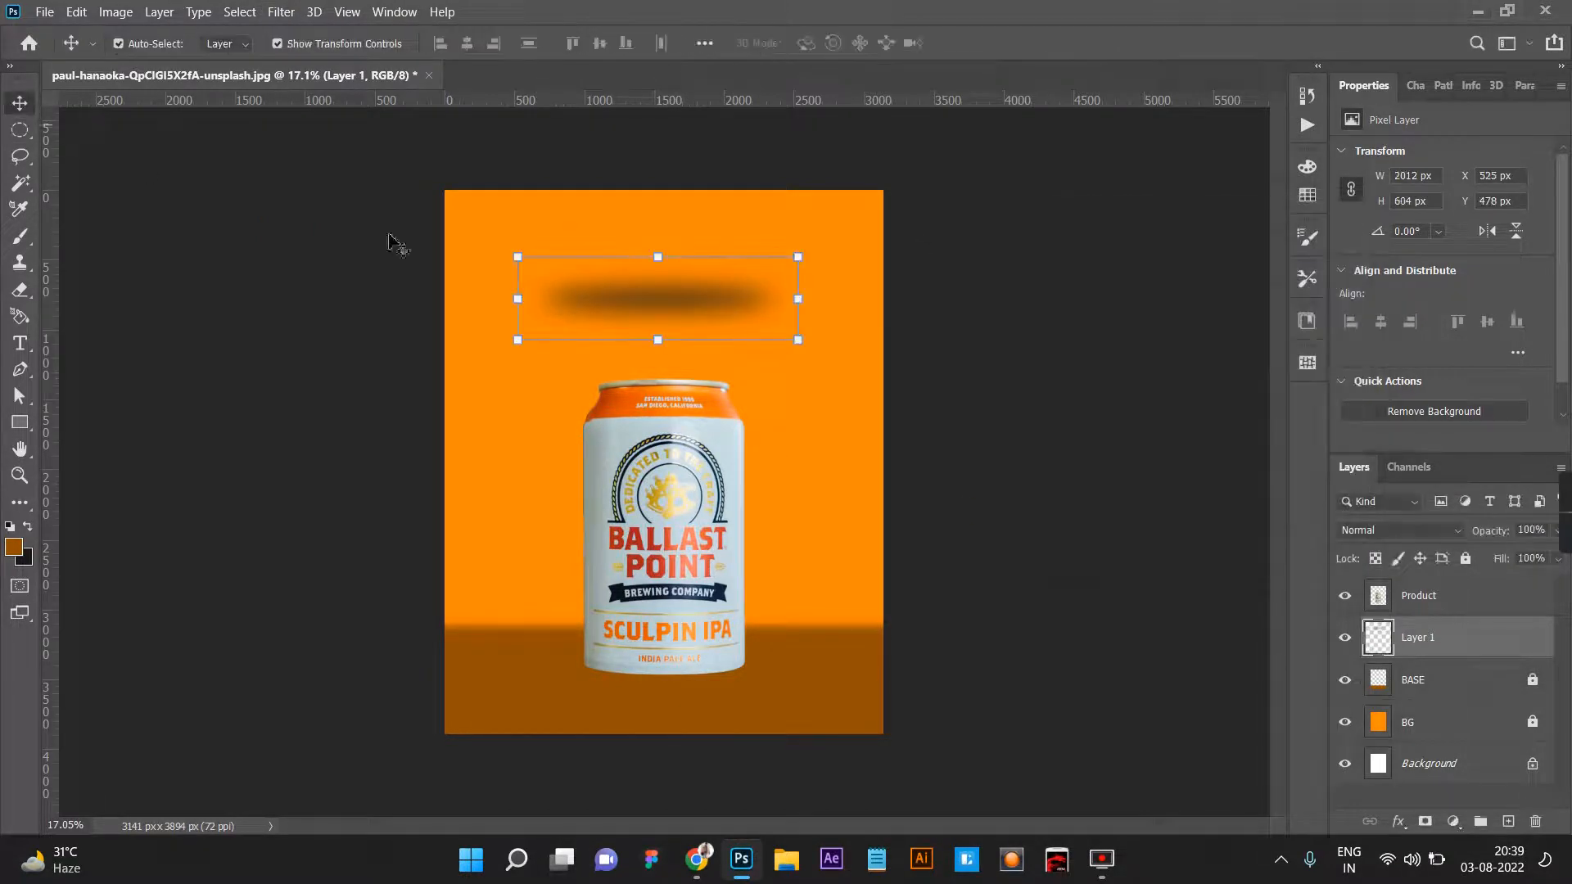
pyautogui.moveTo(648, 292); pyautogui.dragTo(695, 691)
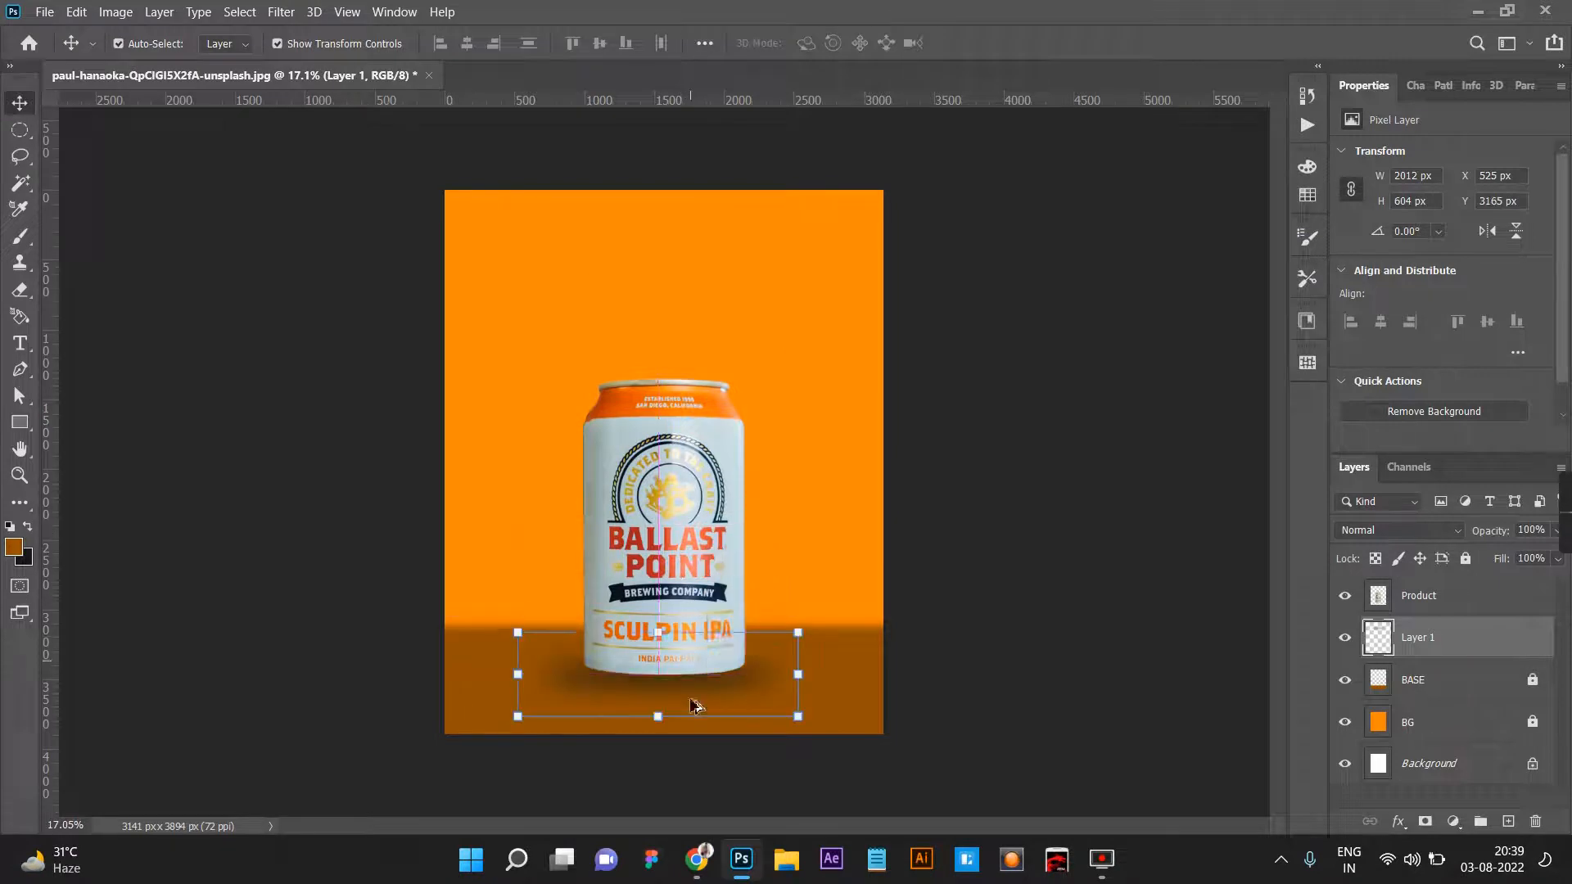
# Scale the blurred shadow to about 74.75% width and 31.73% height and place it under the can.
pyautogui.scroll(3, 696, 691)
pyautogui.scroll(1, 672, 752)
pyautogui.hotkey('ctrl', 't')
pyautogui.moveTo(625, 779); pyautogui.dragTo(624, 751)
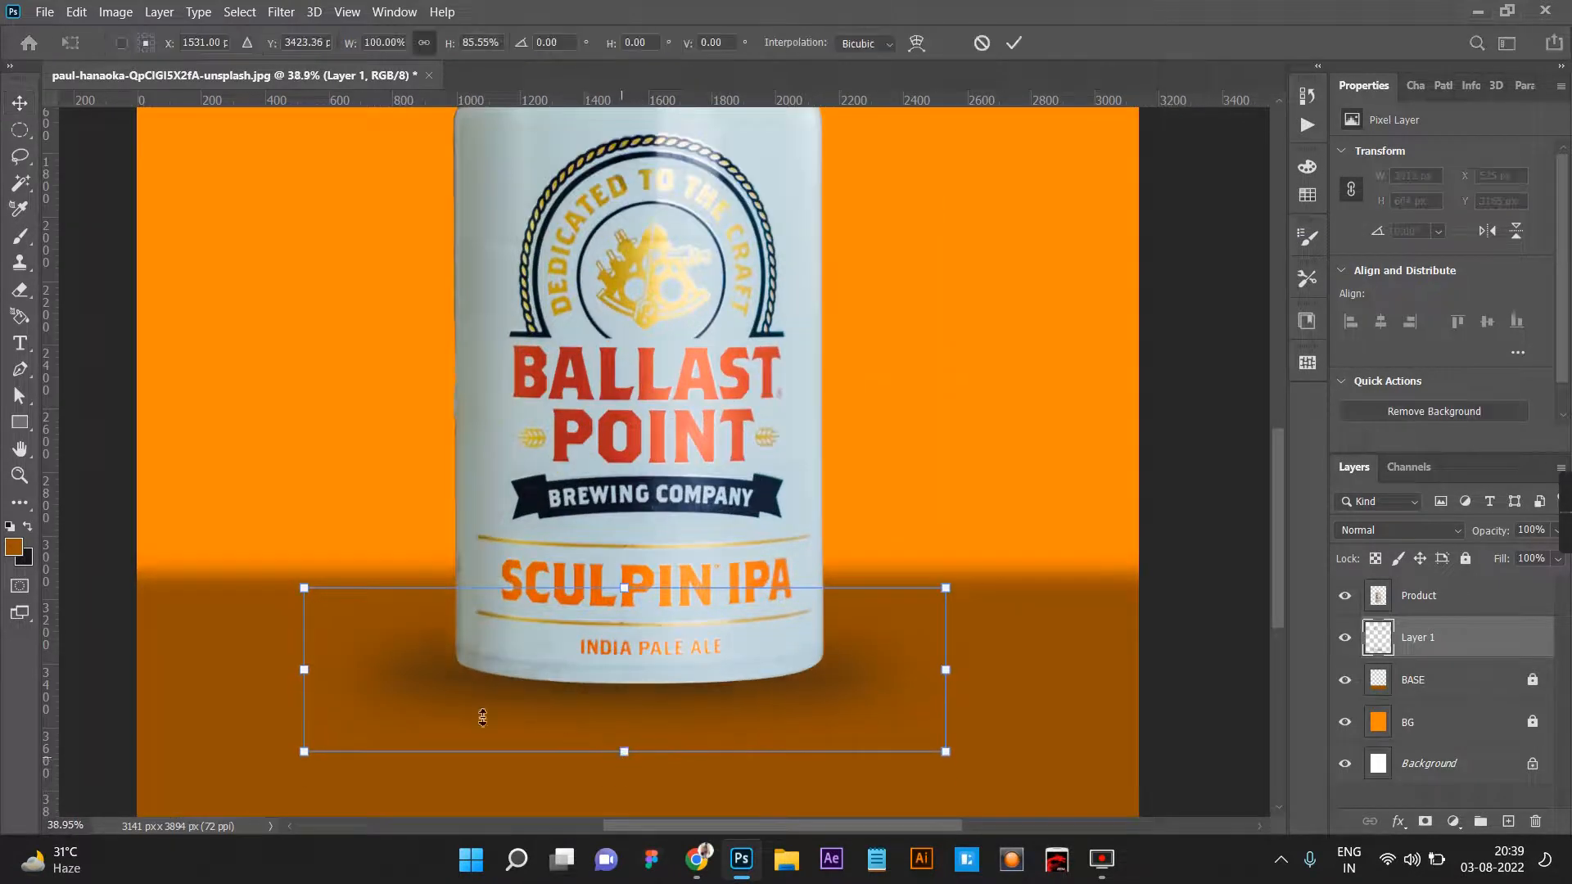
pyautogui.moveTo(311, 669); pyautogui.dragTo(384, 669)
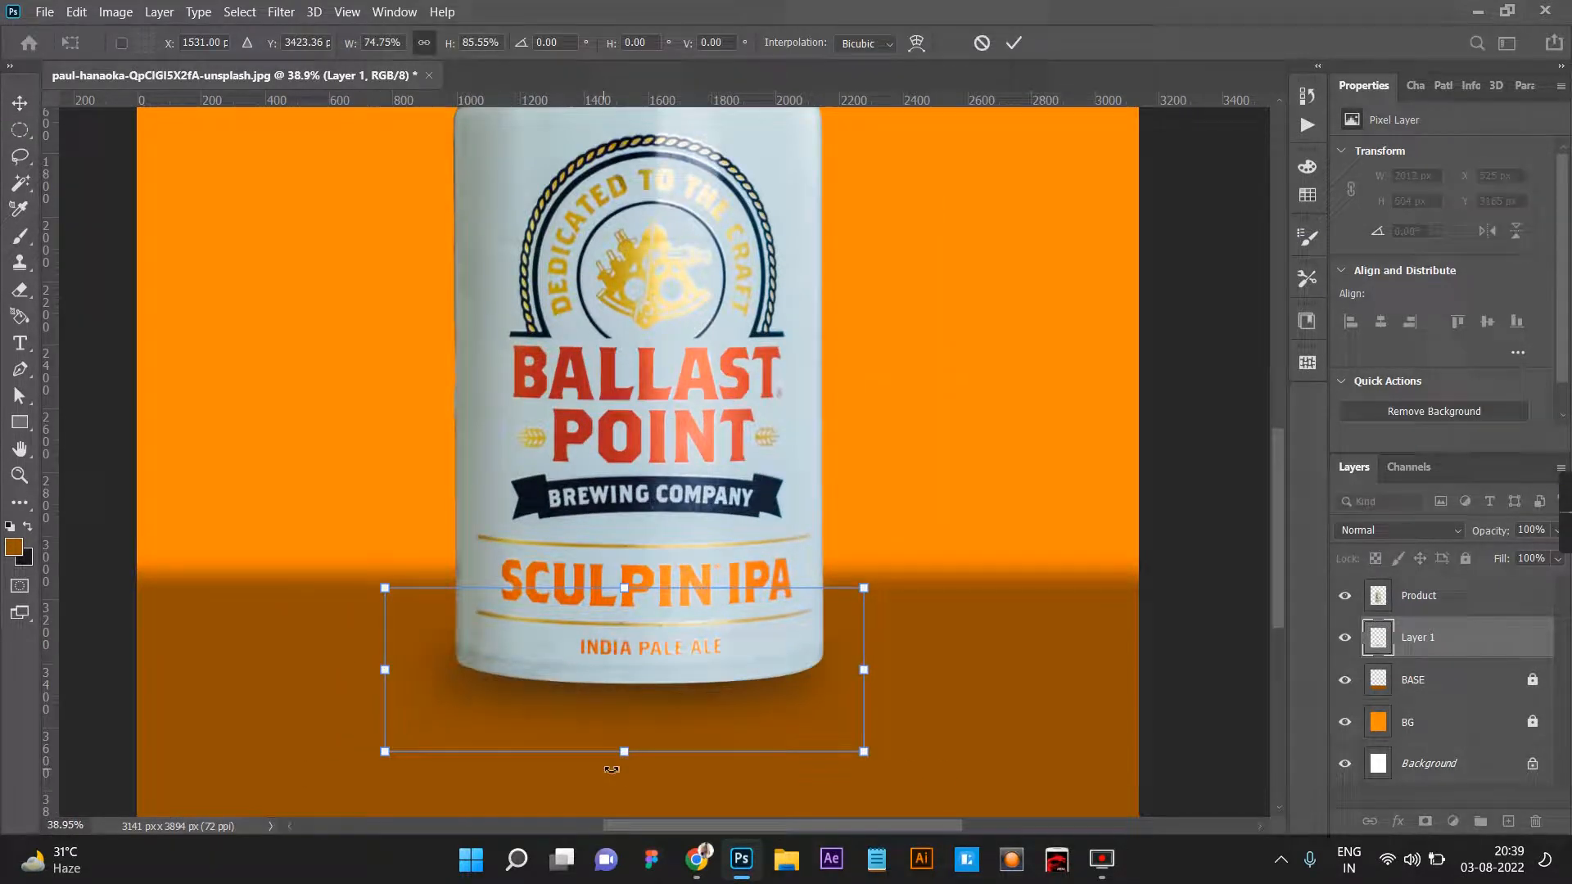
pyautogui.moveTo(626, 757); pyautogui.dragTo(704, 660)
# Nudge the shadow up and left to center it beneath the can at about X 1598, Y 3450 px, and apply the transform.
pyautogui.hotkey('shift', 'Up')
pyautogui.hotkey('shift', 'Up')
pyautogui.hotkey('shift', 'Up')
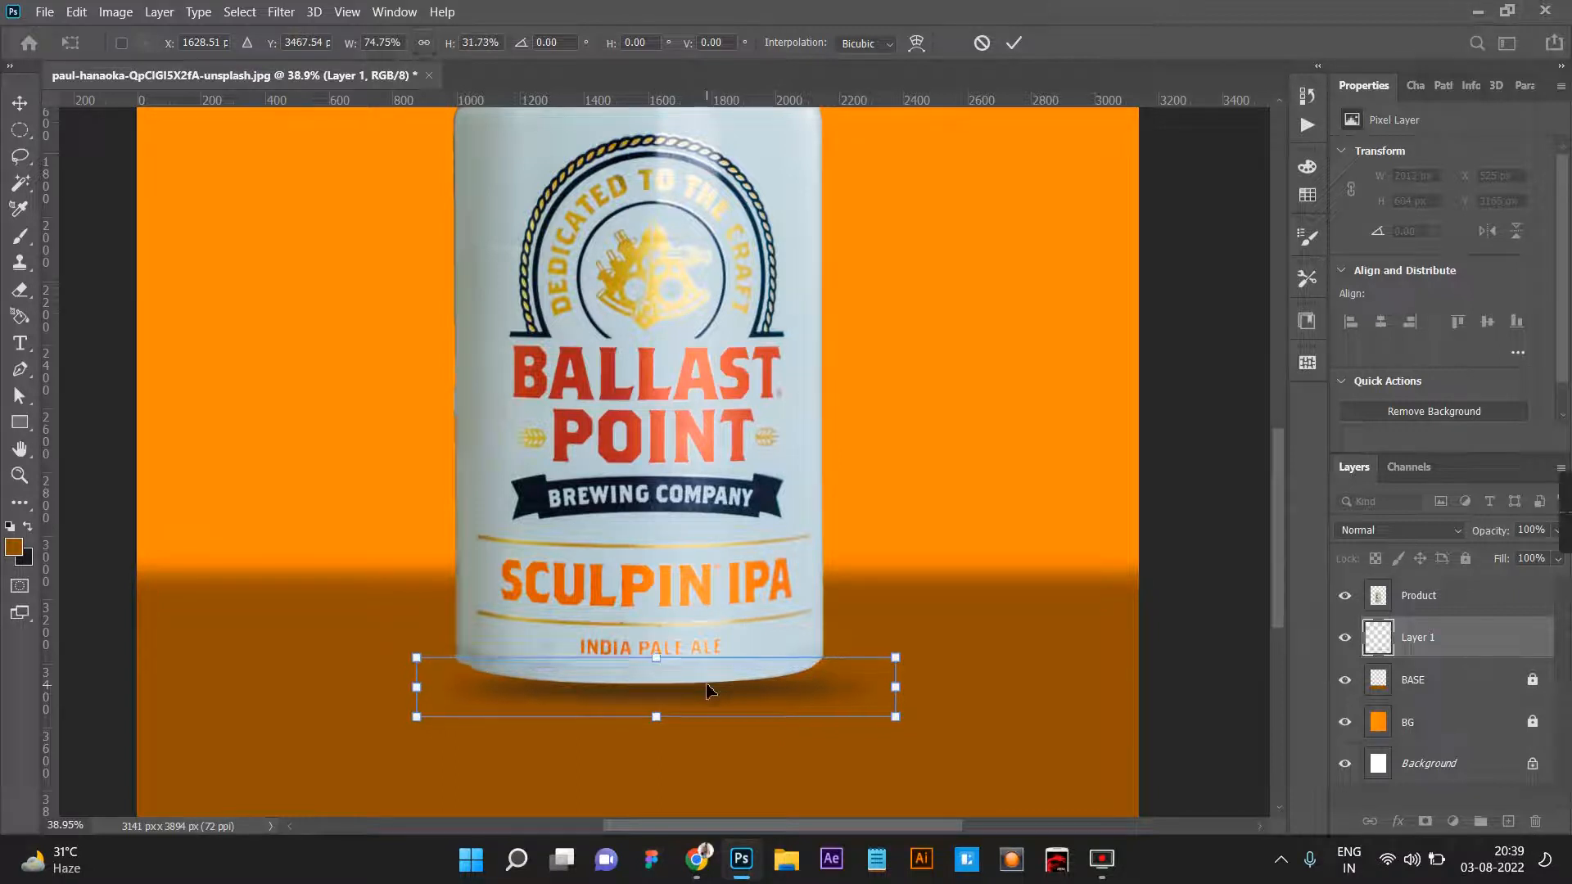
pyautogui.hotkey('shift', 'Left')
pyautogui.hotkey('shift', 'Left')
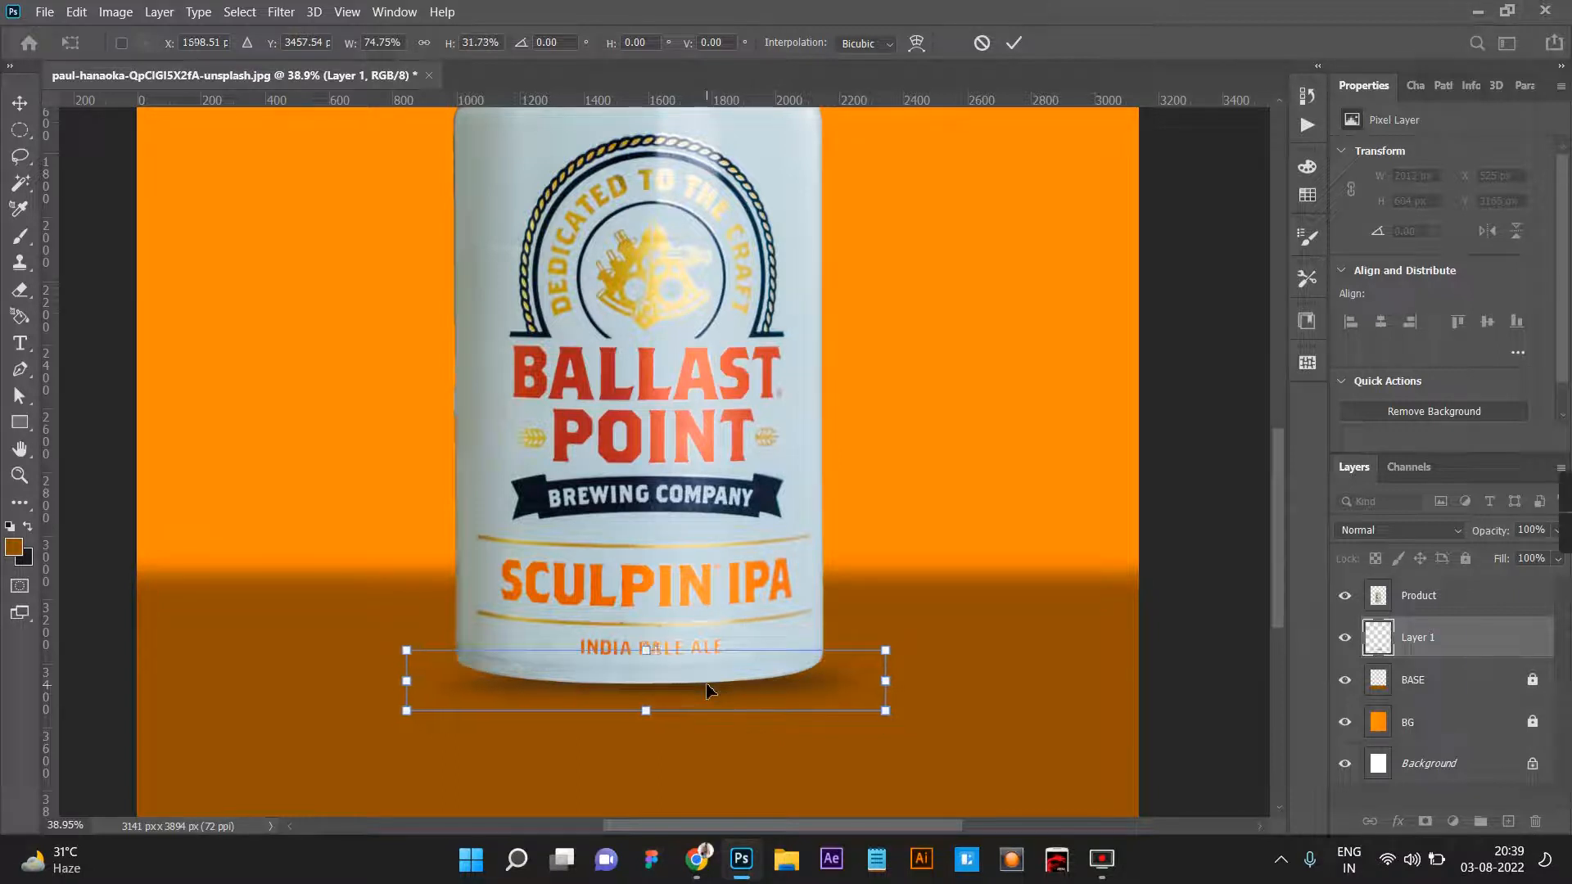
pyautogui.press('Up')
pyautogui.press('Up')
pyautogui.press('Up')
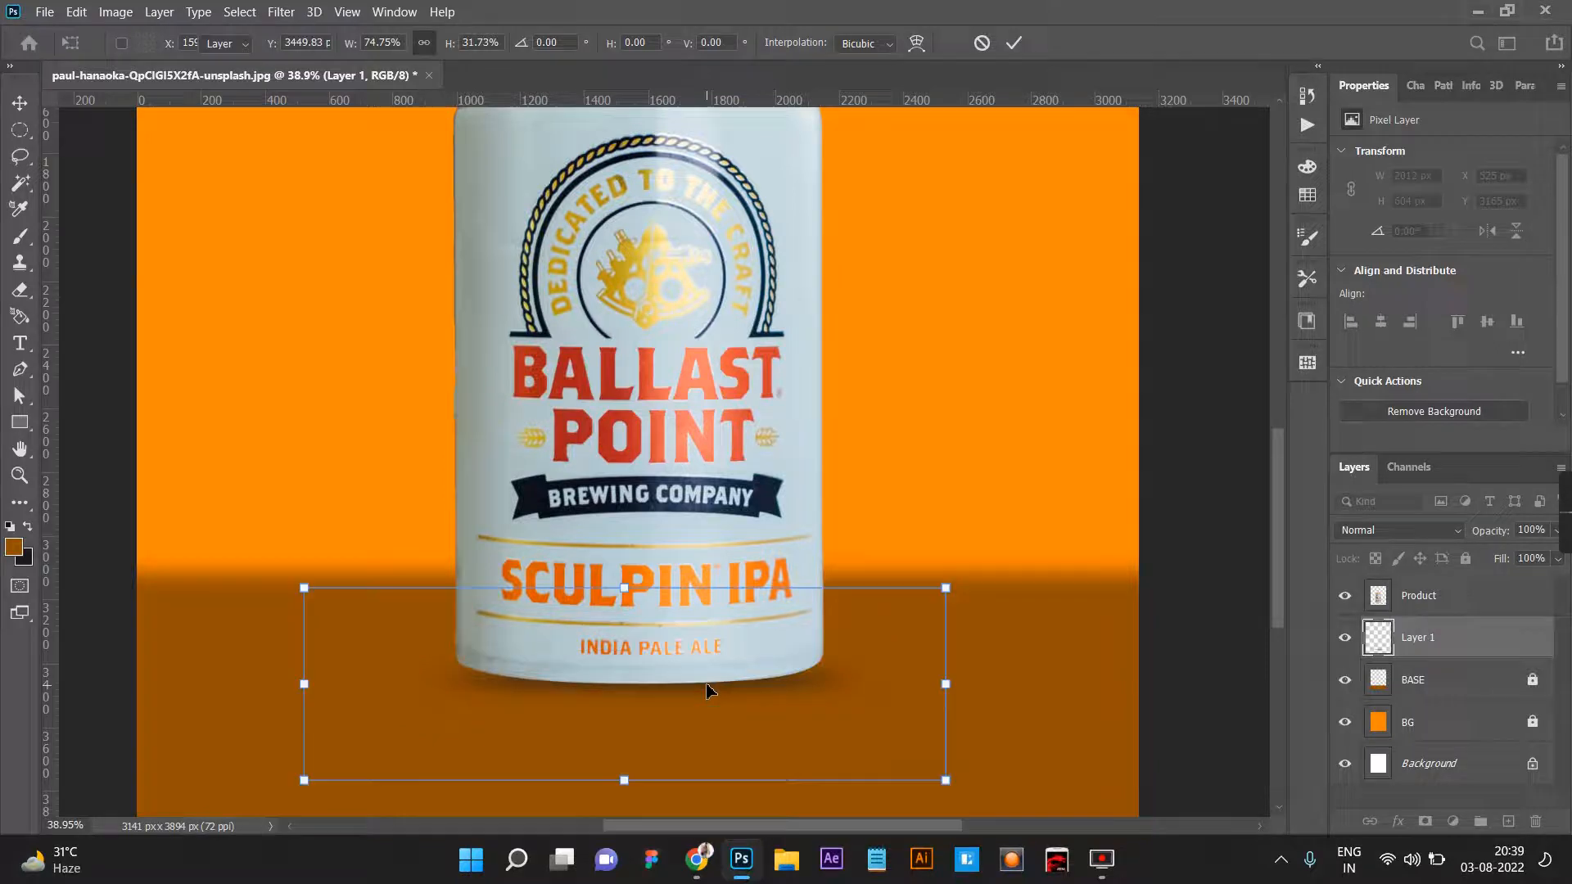
pyautogui.press('Return')
pyautogui.scroll(-5, 708, 690)
pyautogui.click(827, 717)
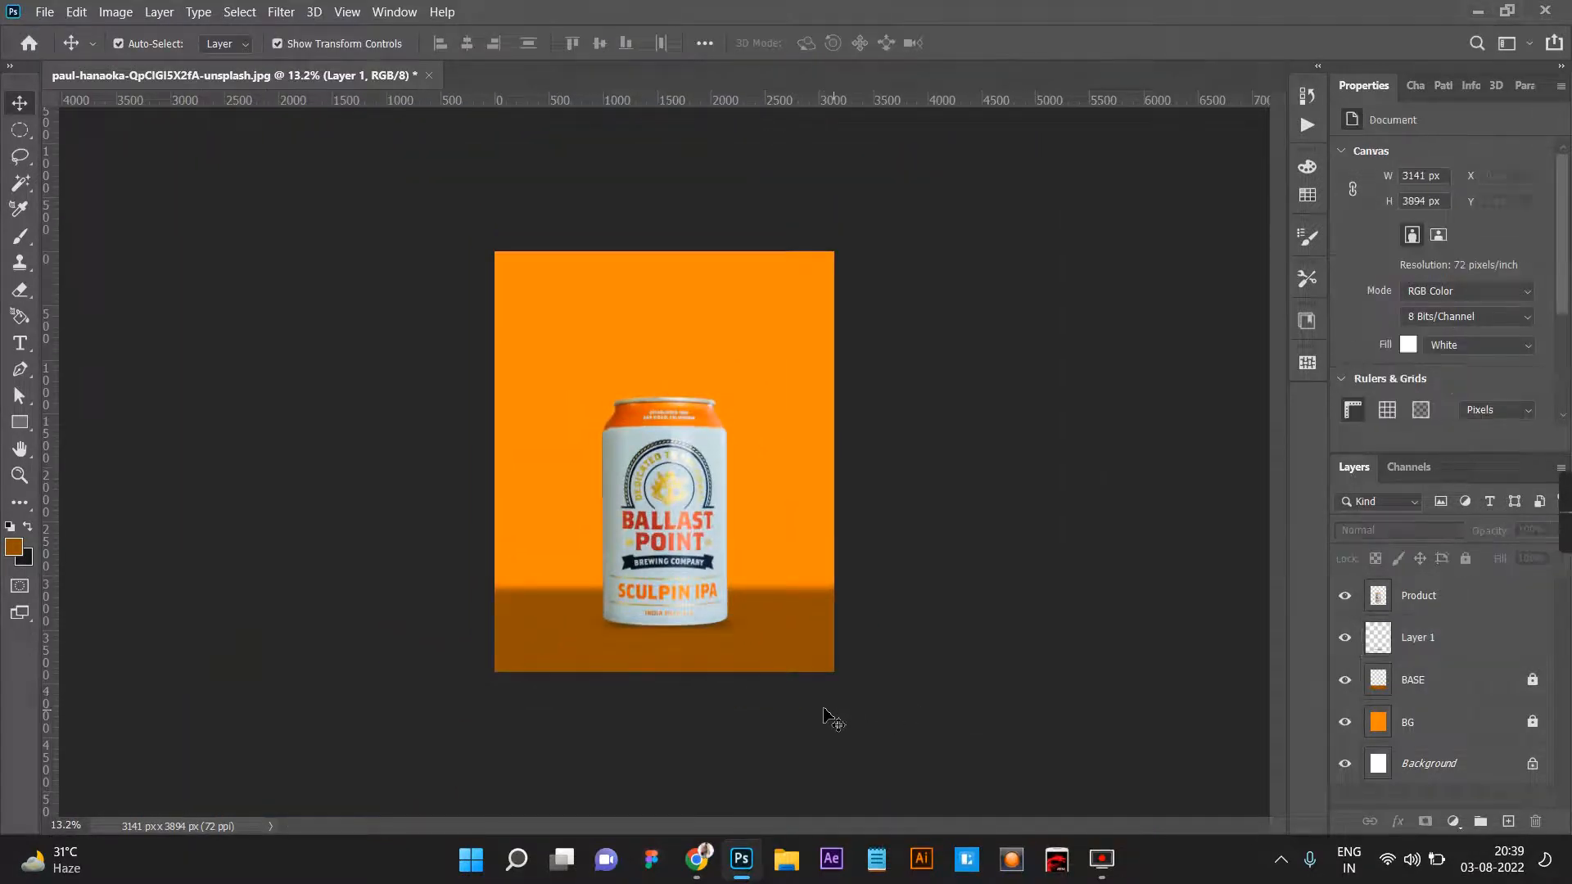
pyautogui.scroll(3, 824, 716)
pyautogui.scroll(-3, 858, 712)
pyautogui.scroll(3, 949, 678)
pyautogui.click(681, 530)
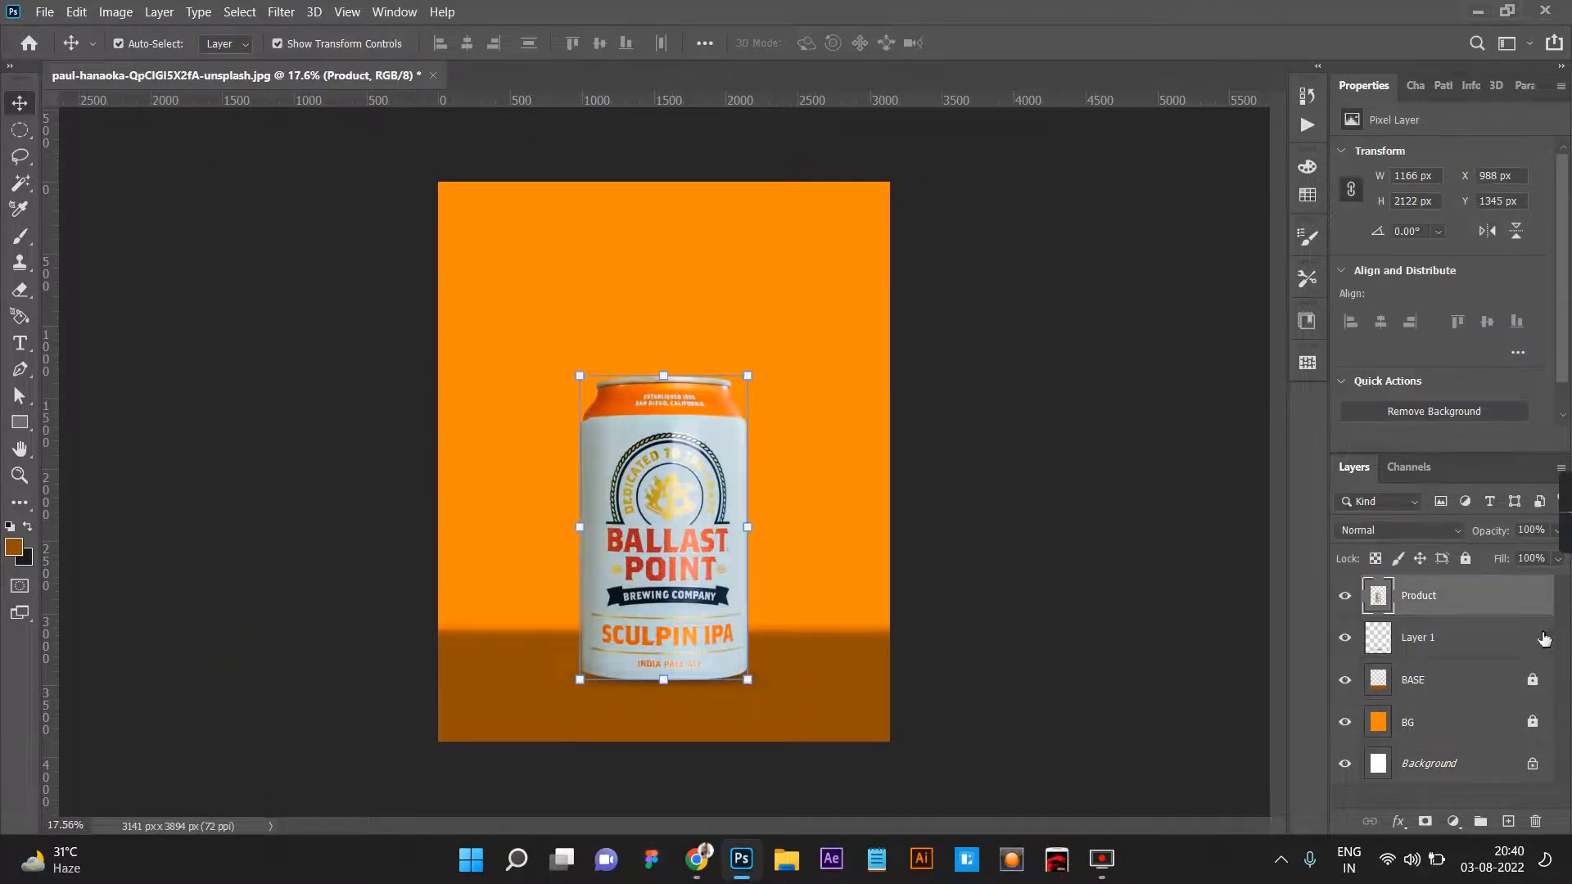
pyautogui.rightClick(1449, 595)
pyautogui.press('Escape')
# Rename the blurred ellipse's layer to Shadow and lock it.
pyautogui.doubleClick(1417, 637)
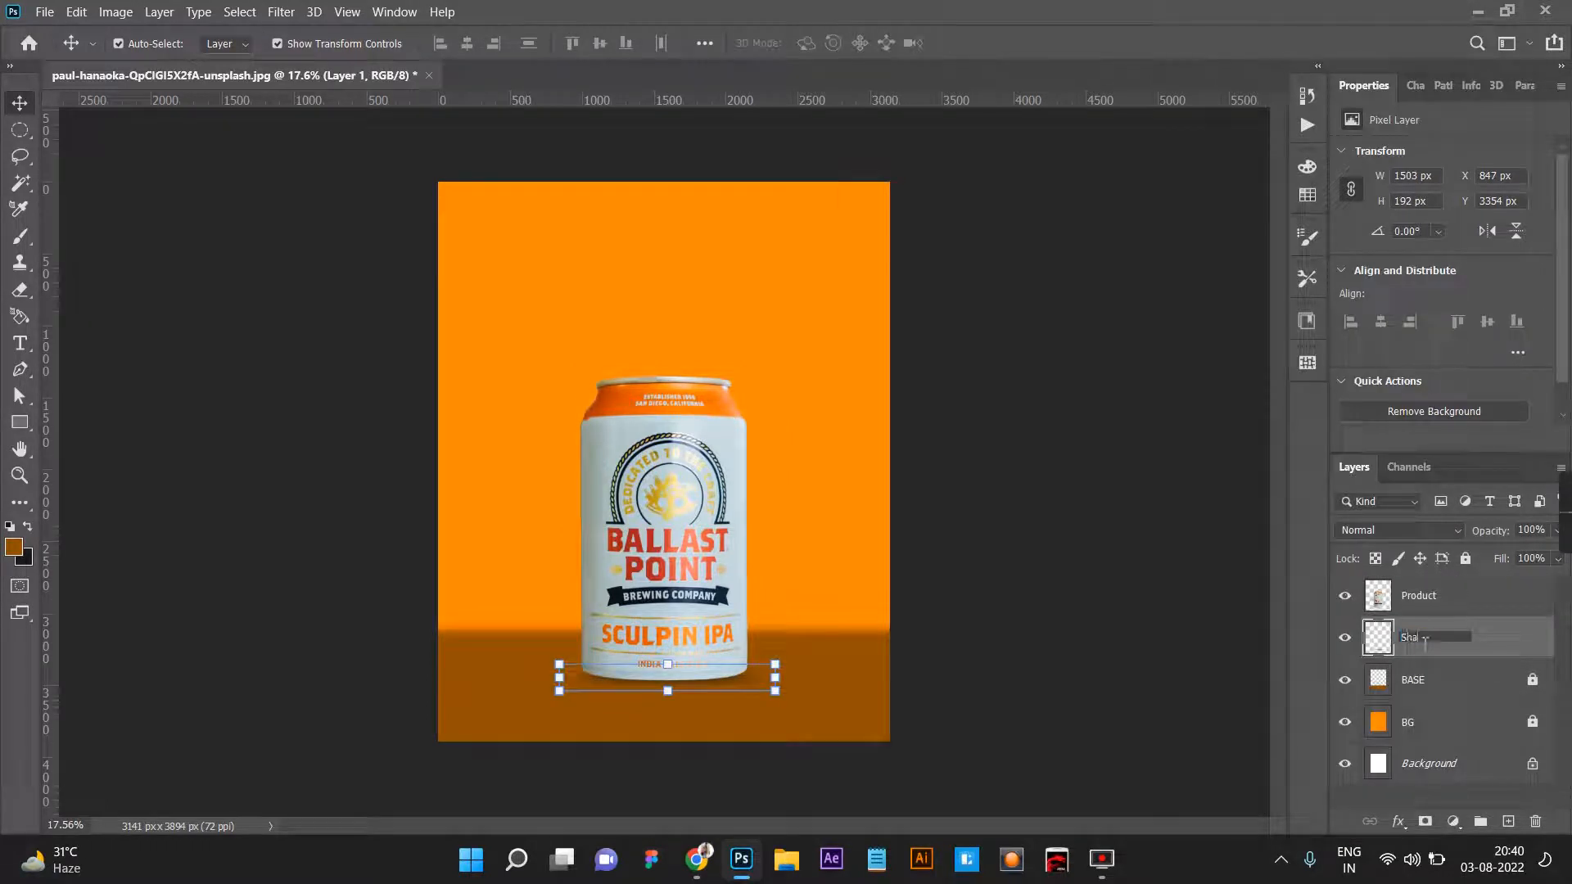
pyautogui.write('Shadow')
pyautogui.press('Return')
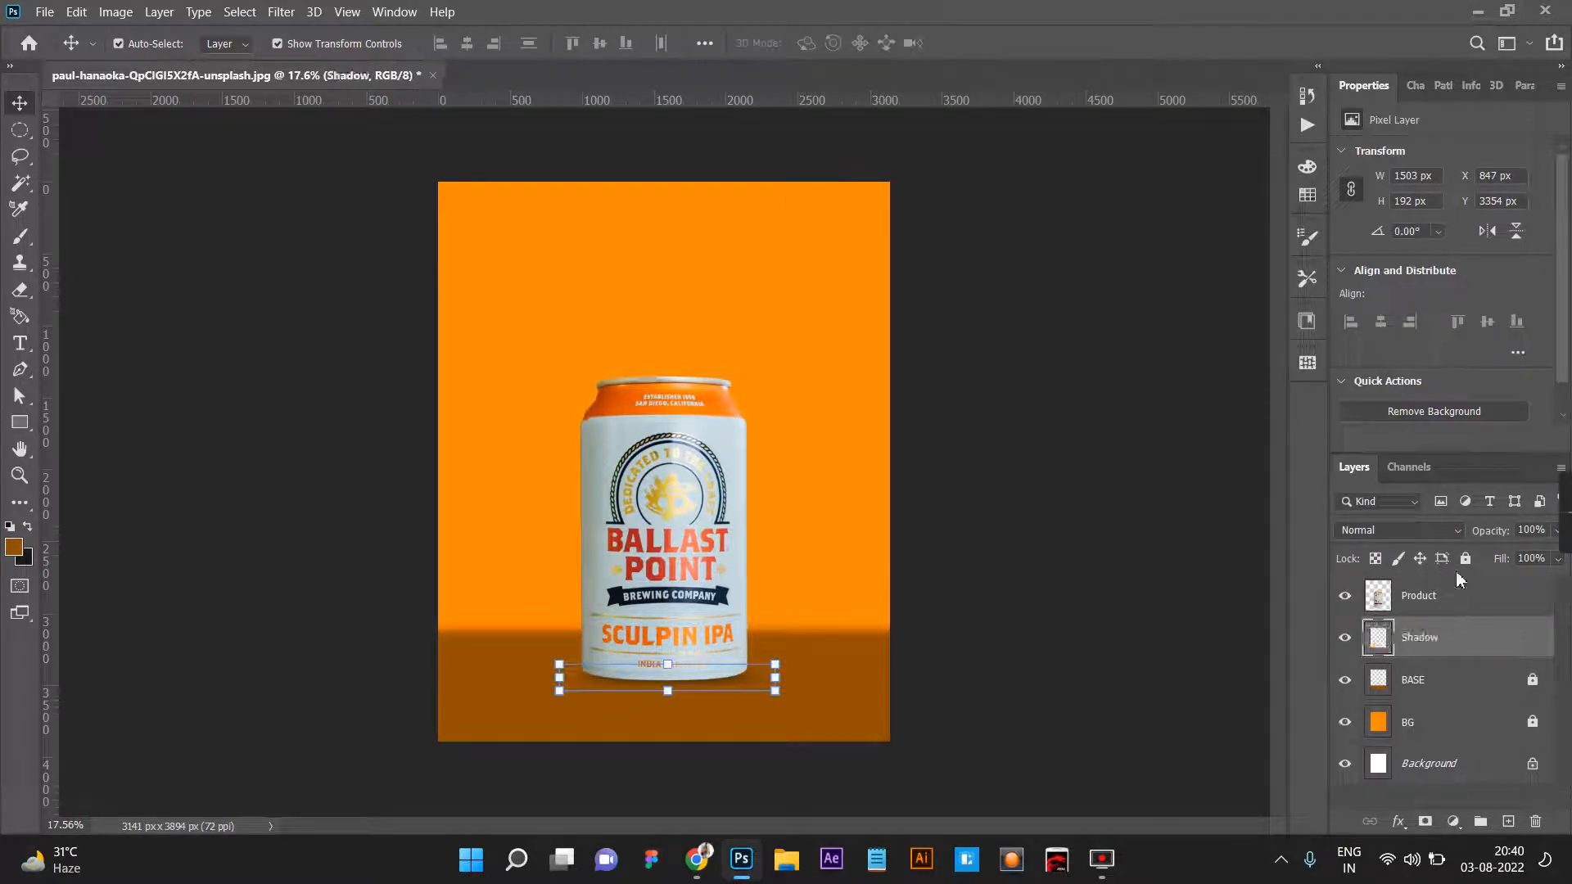
# Duplicate the Product layer as Side Shadow and place the copy directly beneath the Product layer.
pyautogui.click(1453, 602)
pyautogui.rightClick(1450, 601)
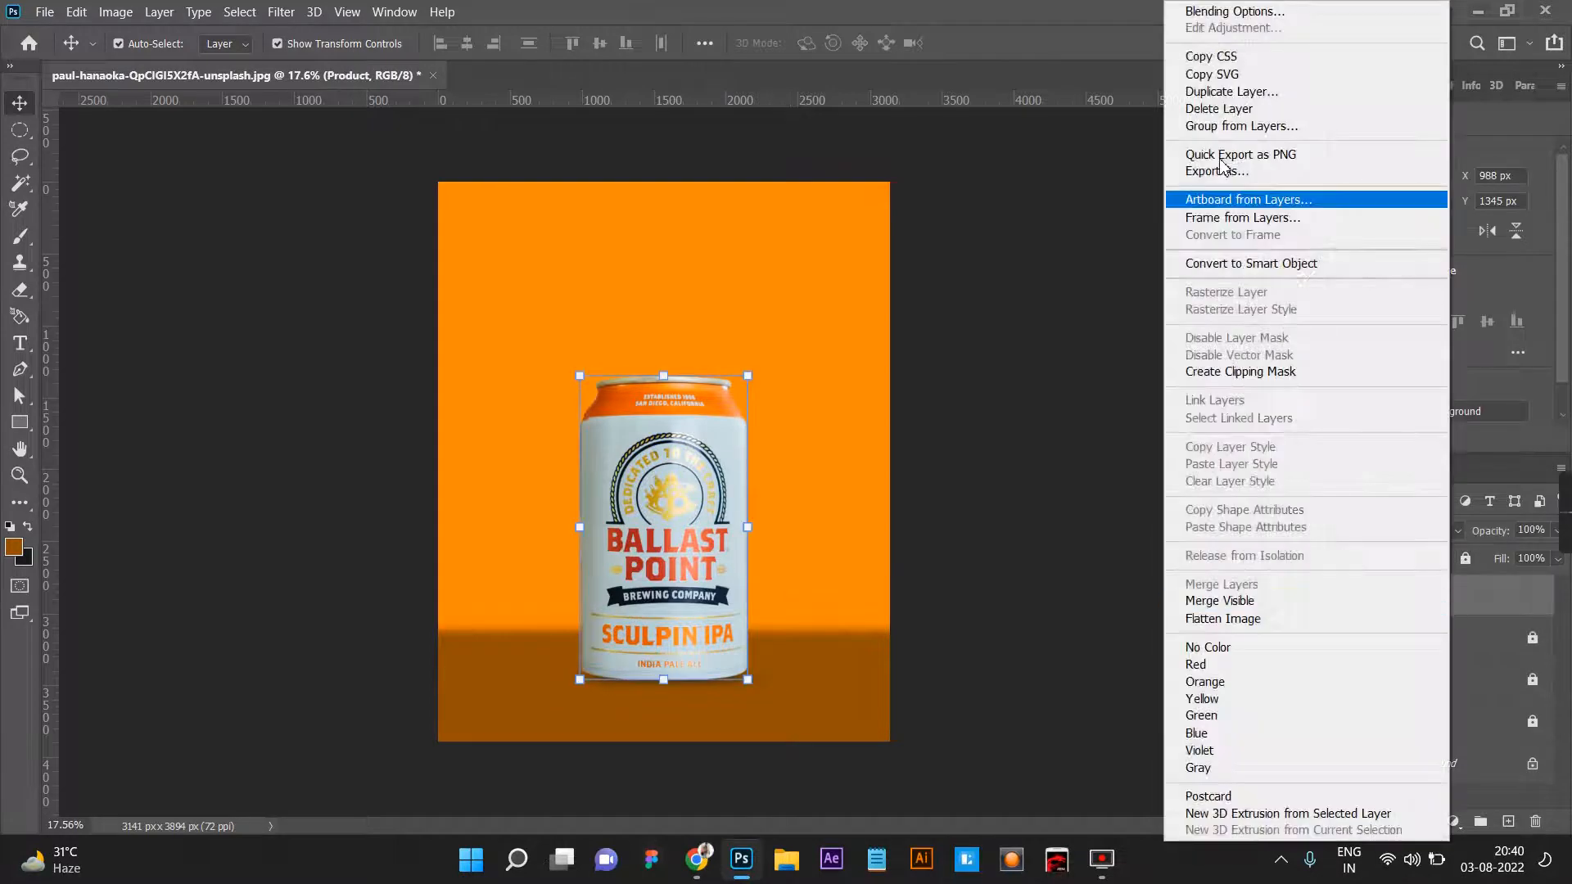
pyautogui.click(1231, 92)
pyautogui.click(786, 251)
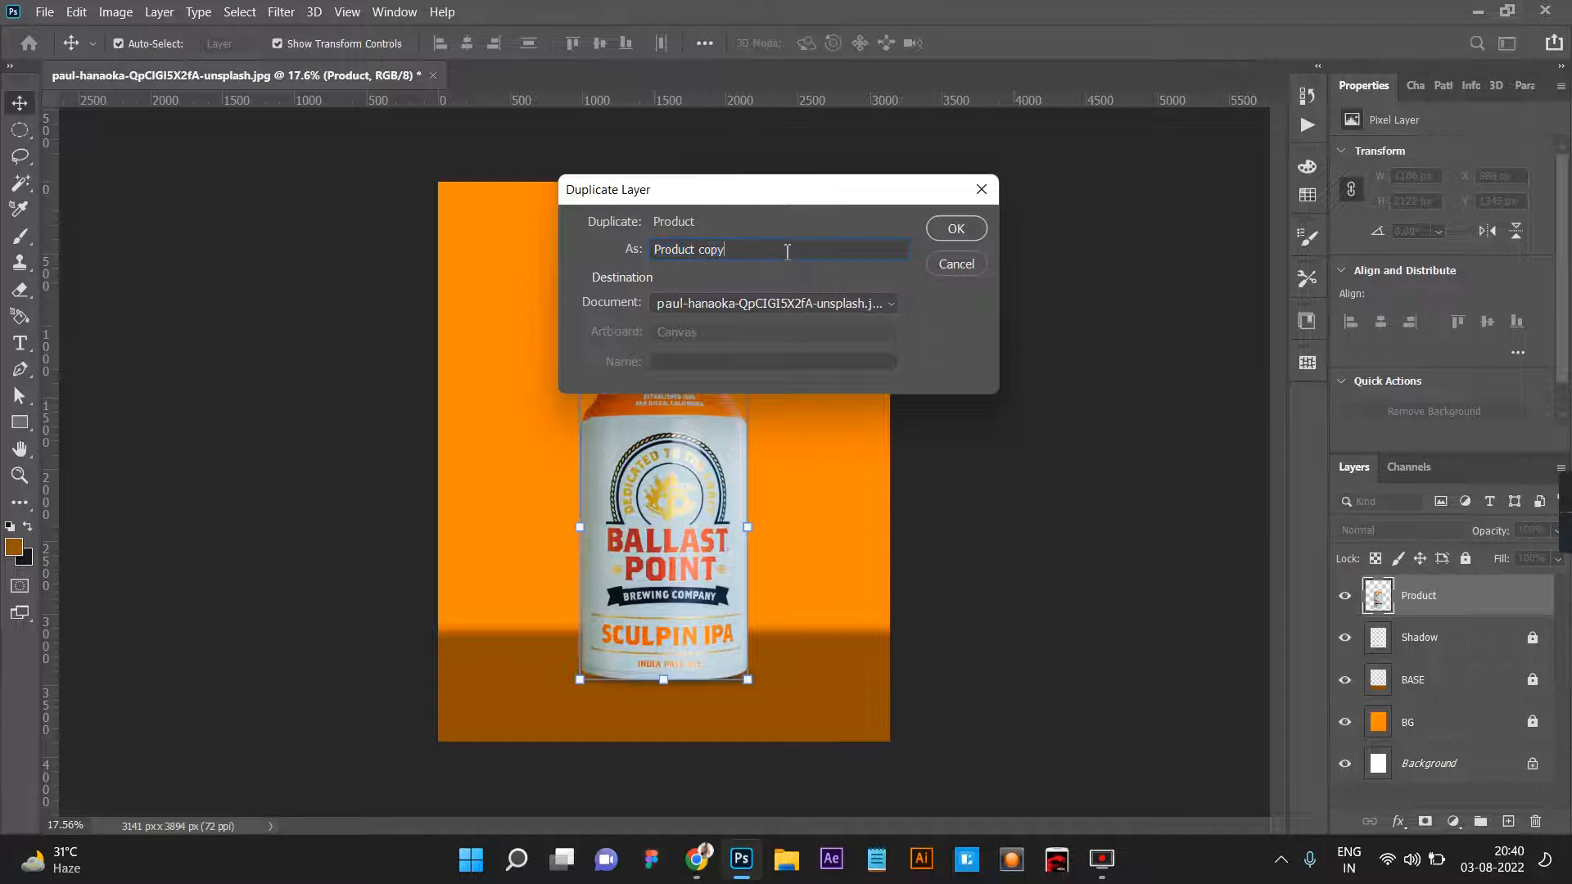
pyautogui.moveTo(747, 250); pyautogui.dragTo(541, 253)
pyautogui.press('BackSpace')
pyautogui.write('Six')
pyautogui.press('BackSpace')
pyautogui.write('de Shadow')
pyautogui.press('Return')
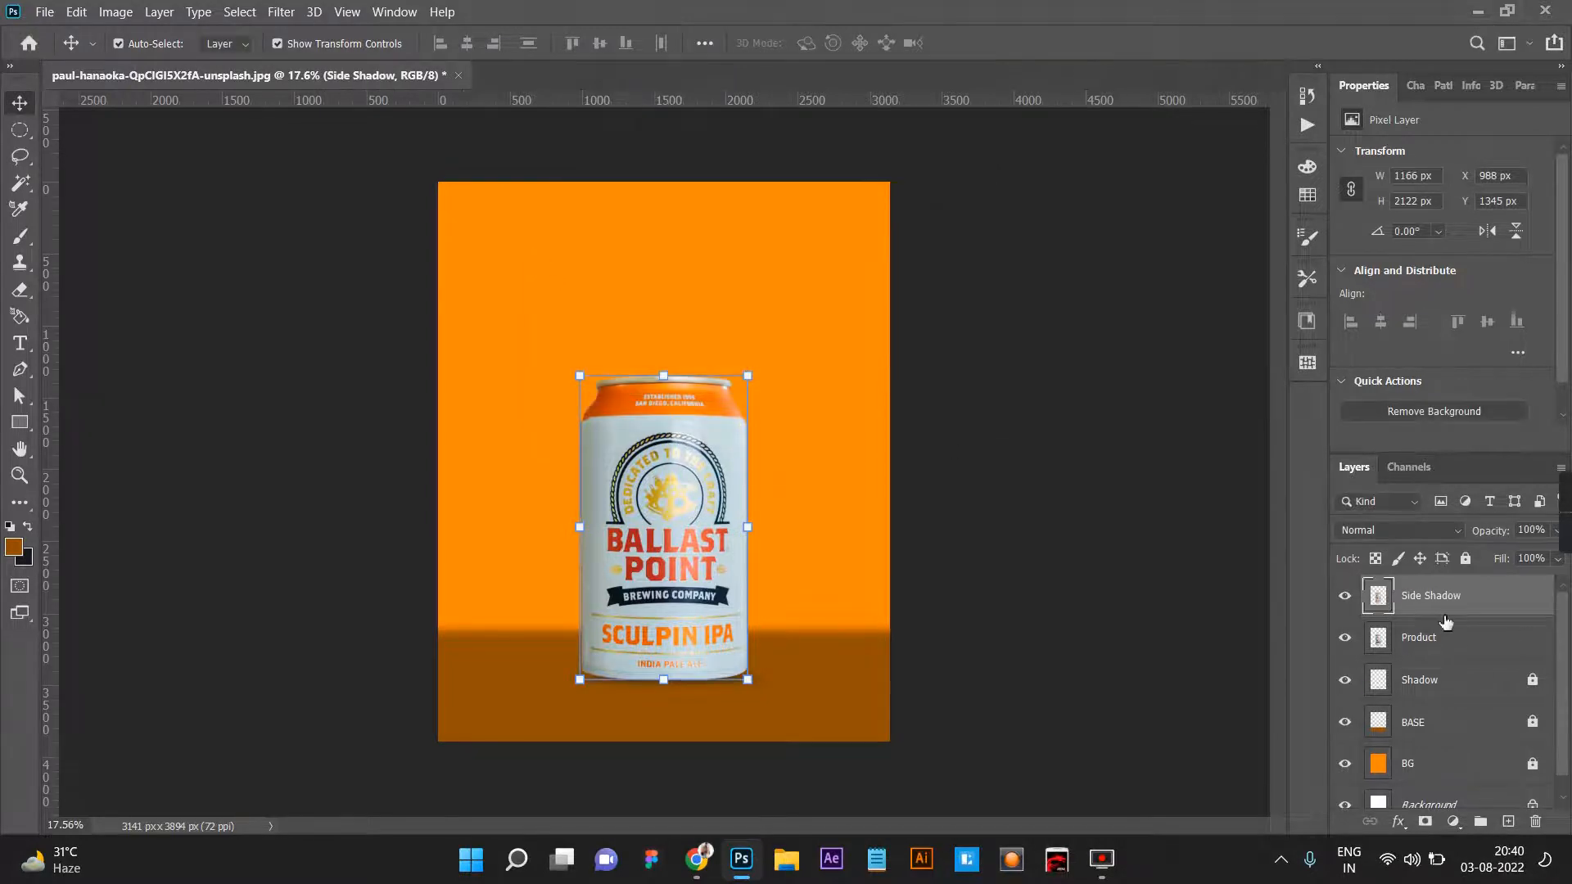
pyautogui.hotkey('ctrl', '[')
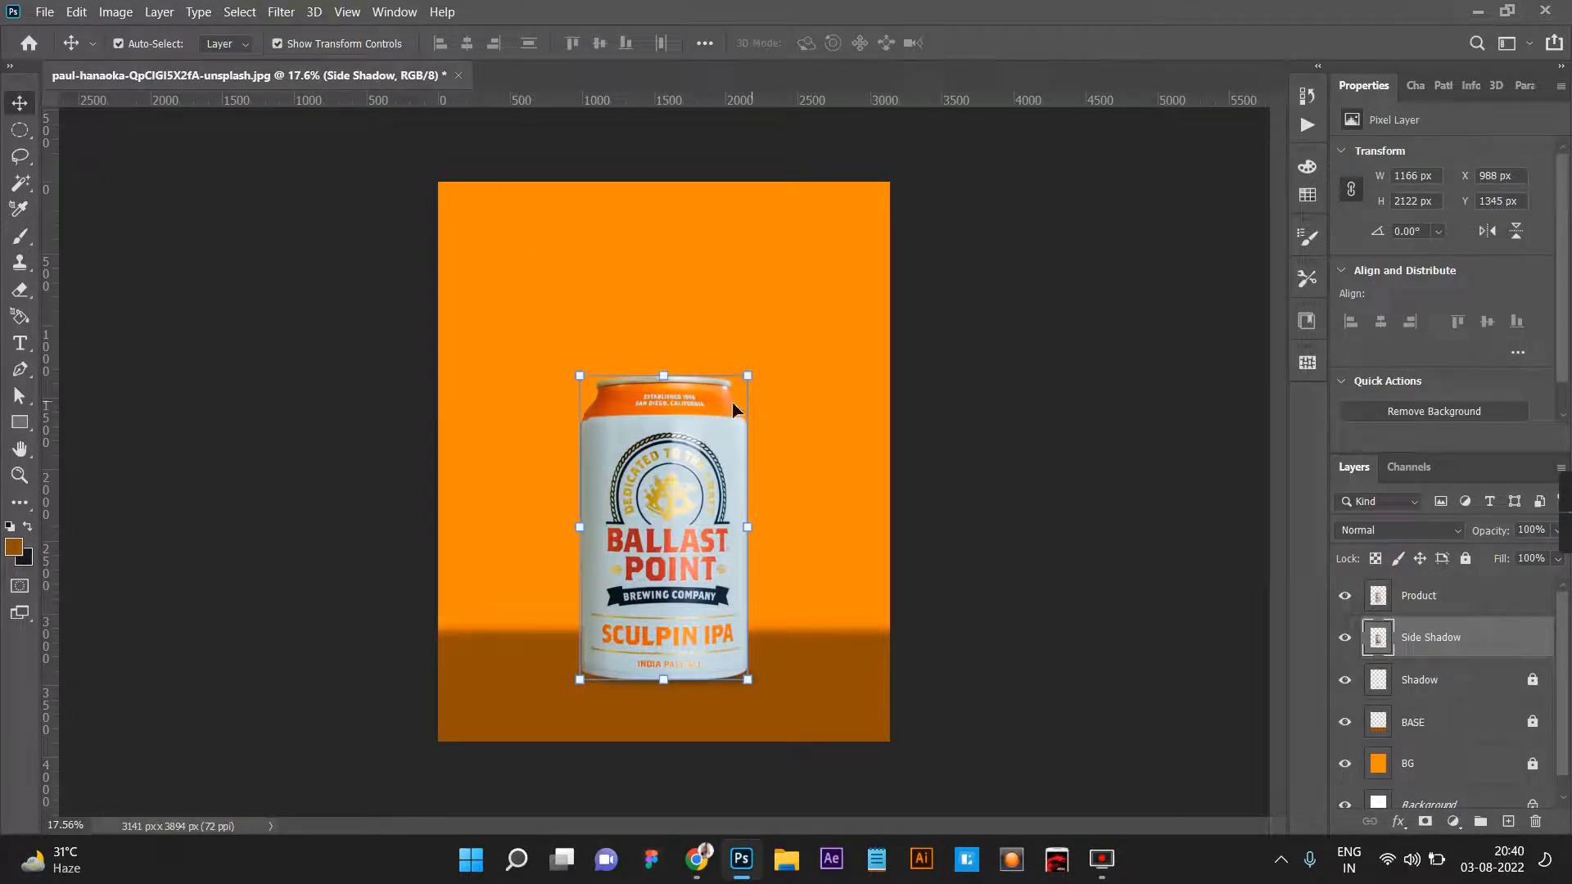
# Distort the Side Shadow copy so its top swings down to the right and lies almost flat on the base, about 13.91% high.
pyautogui.hotkey('ctrl', 't')
pyautogui.rightClick(661, 375)
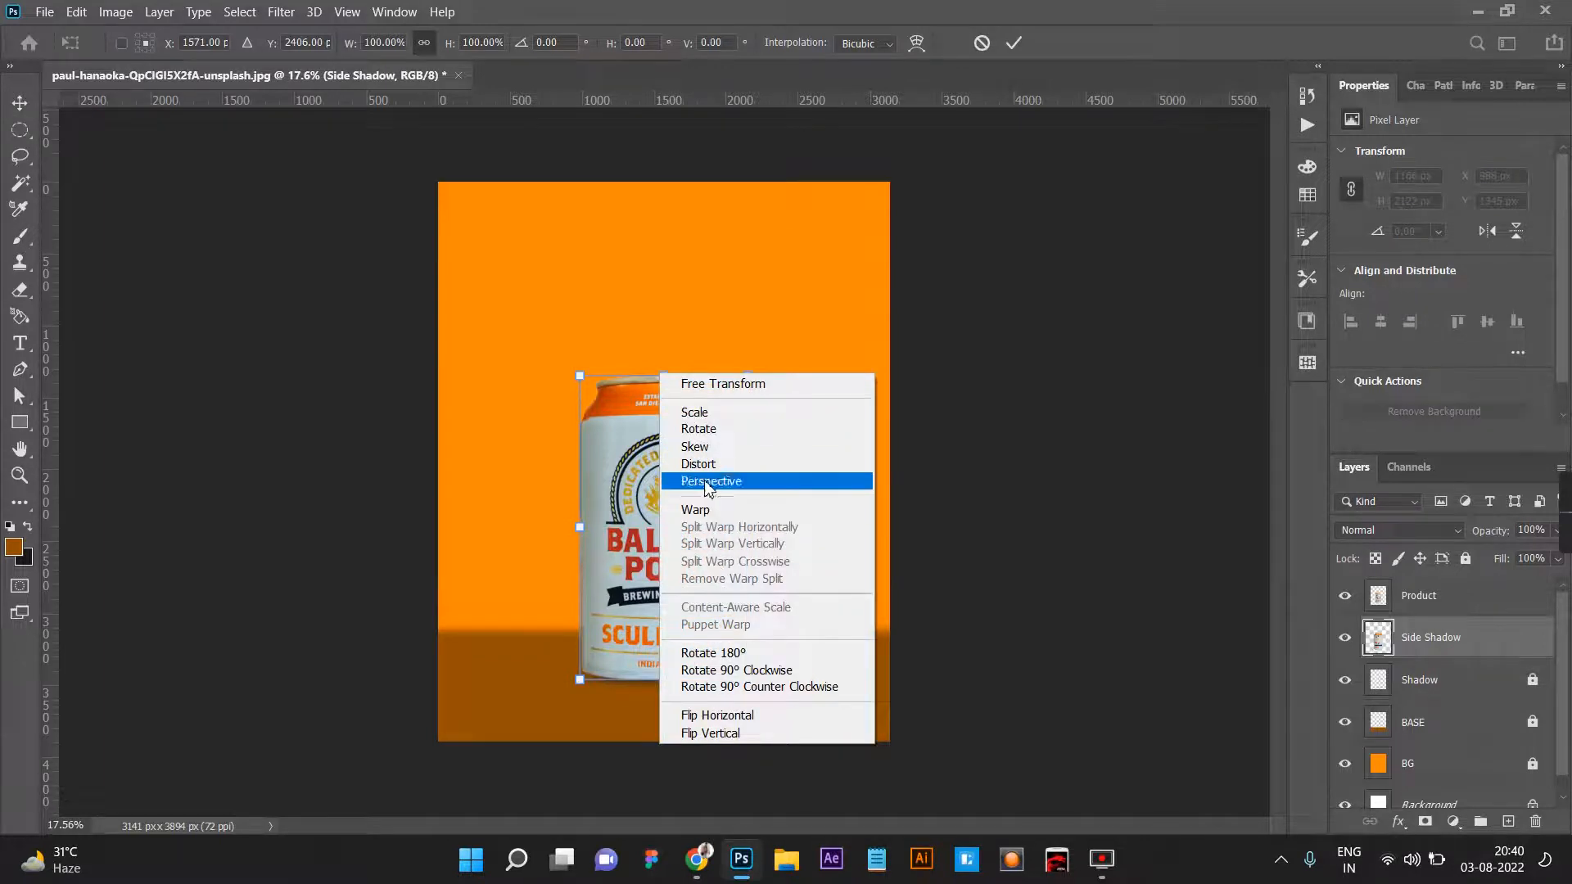
pyautogui.click(700, 464)
pyautogui.moveTo(664, 376); pyautogui.dragTo(921, 655)
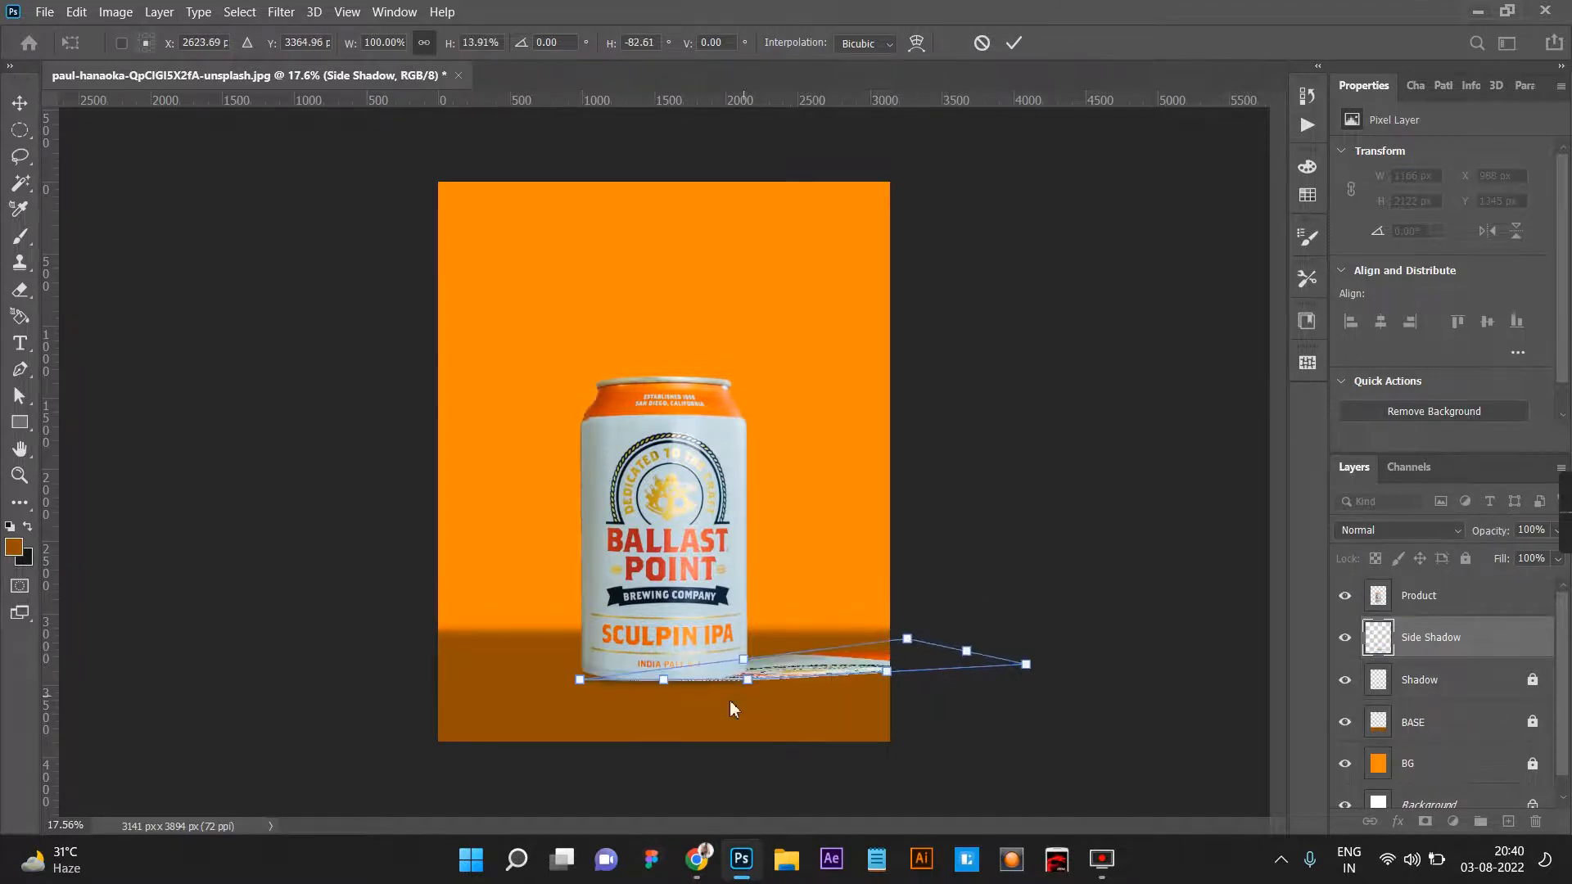
# Fit the distorted copy's bottom corners to the can's base, lower its far upper corner, and apply the transform at about 2850 × 185 px.
pyautogui.scroll(5, 754, 728)
pyautogui.scroll(5, 754, 728)
pyautogui.moveTo(773, 686); pyautogui.dragTo(594, 683)
pyautogui.moveTo(100, 680); pyautogui.dragTo(145, 660)
pyautogui.scroll(-3, 260, 649)
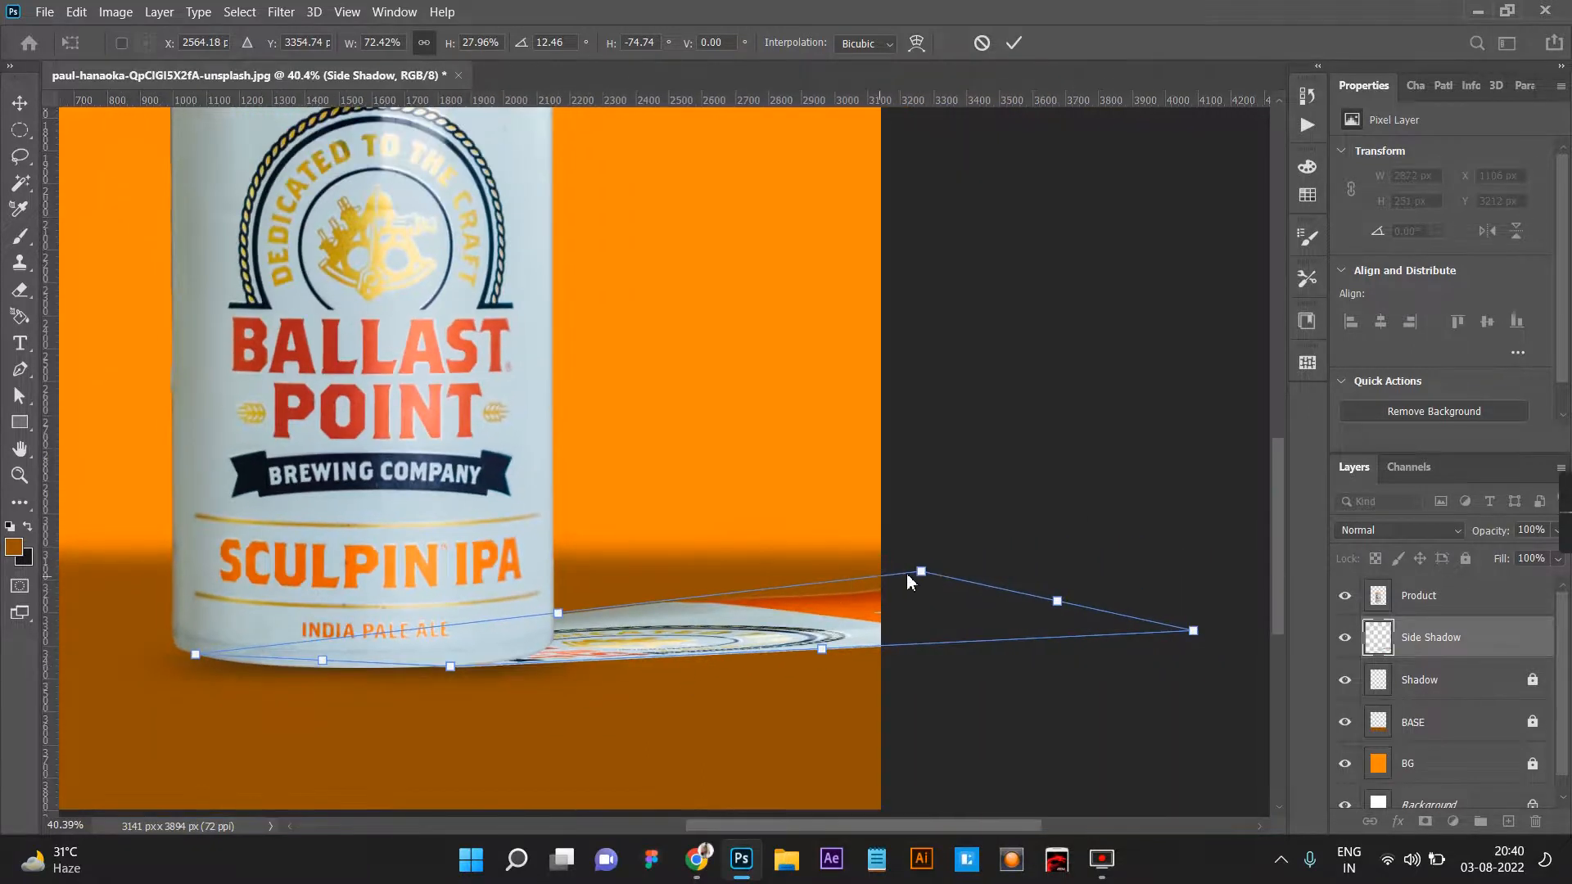
pyautogui.moveTo(923, 575); pyautogui.dragTo(936, 606)
pyautogui.click(1013, 46)
pyautogui.click(950, 605)
pyautogui.hscroll(4, 947, 611)
pyautogui.scroll(-6, 937, 670)
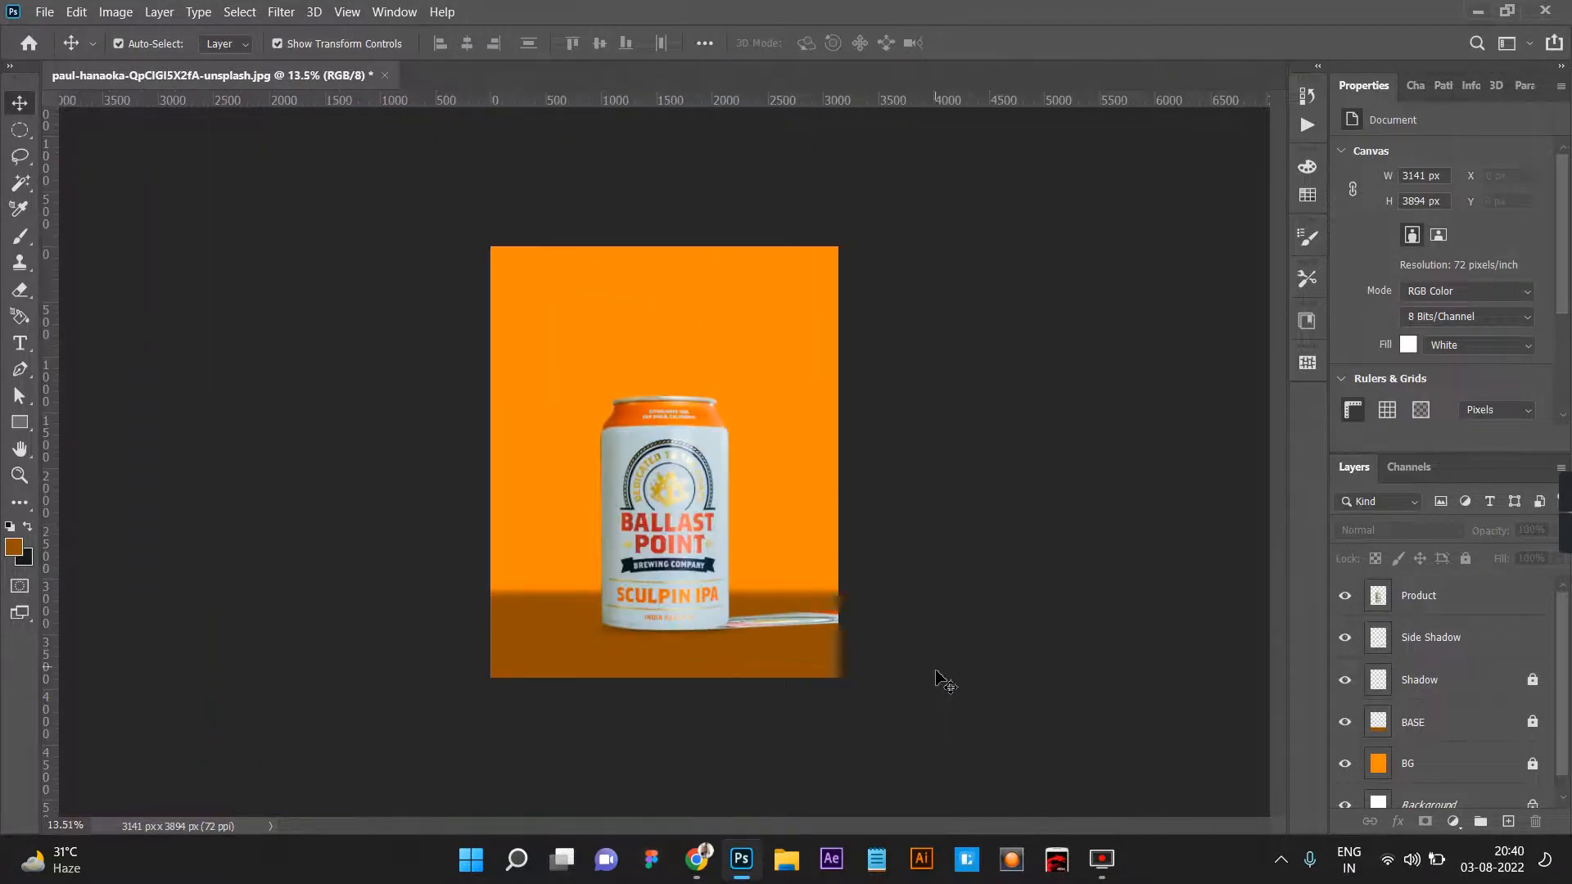
pyautogui.scroll(3, 779, 677)
# Fill the outline of the Side Shadow layer's content with black (000000) and deselect it.
pyautogui.click(802, 698)
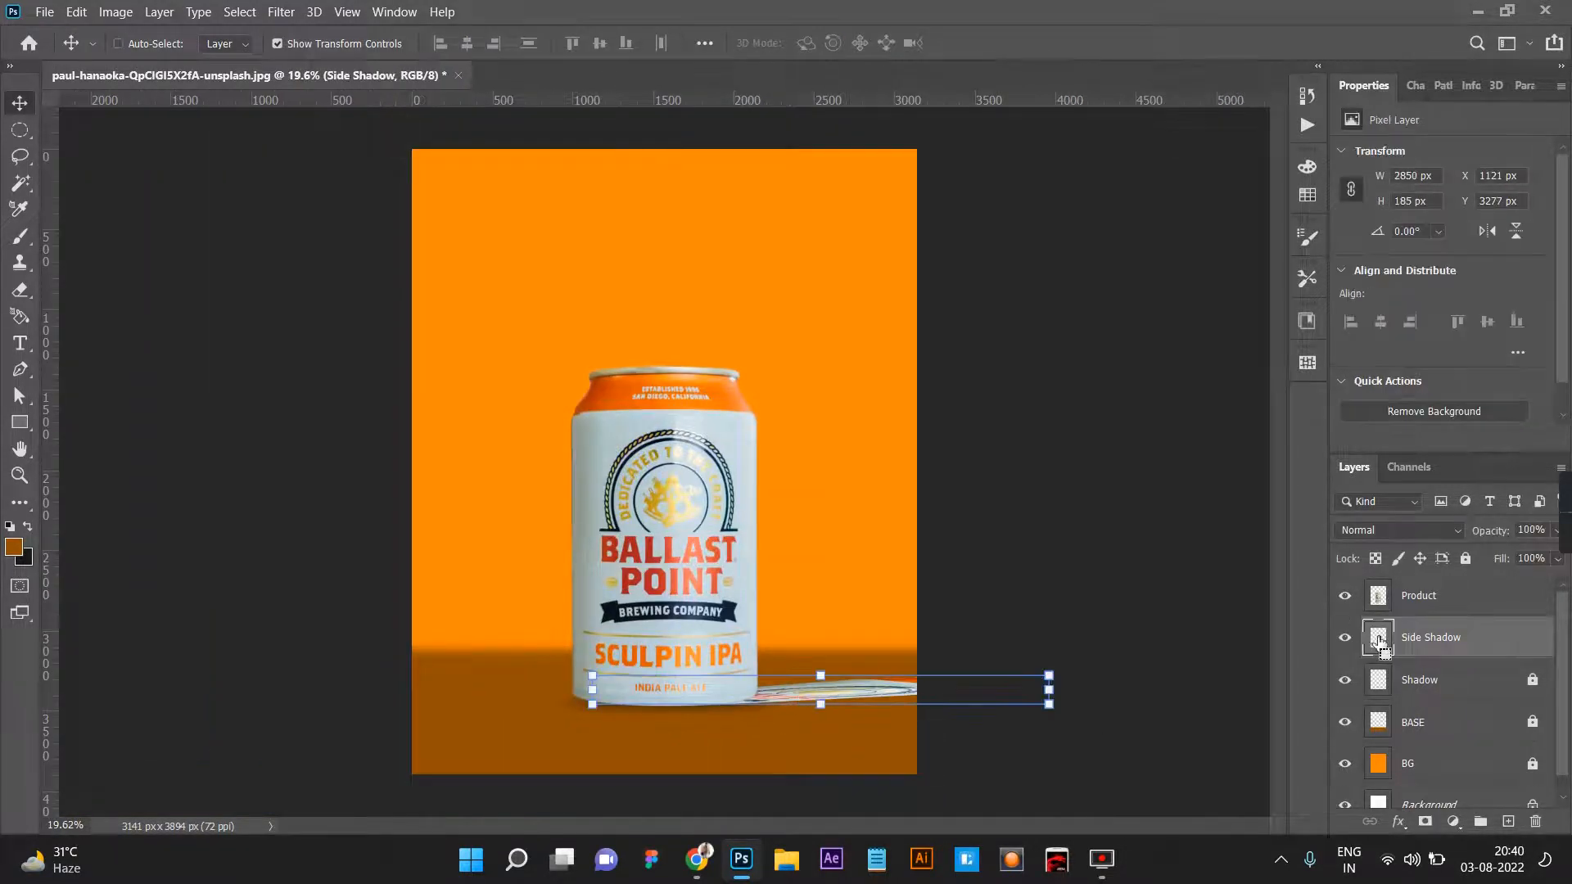
pyautogui.keyDown('ctrl'); pyautogui.click(1379, 639); pyautogui.keyUp('ctrl')
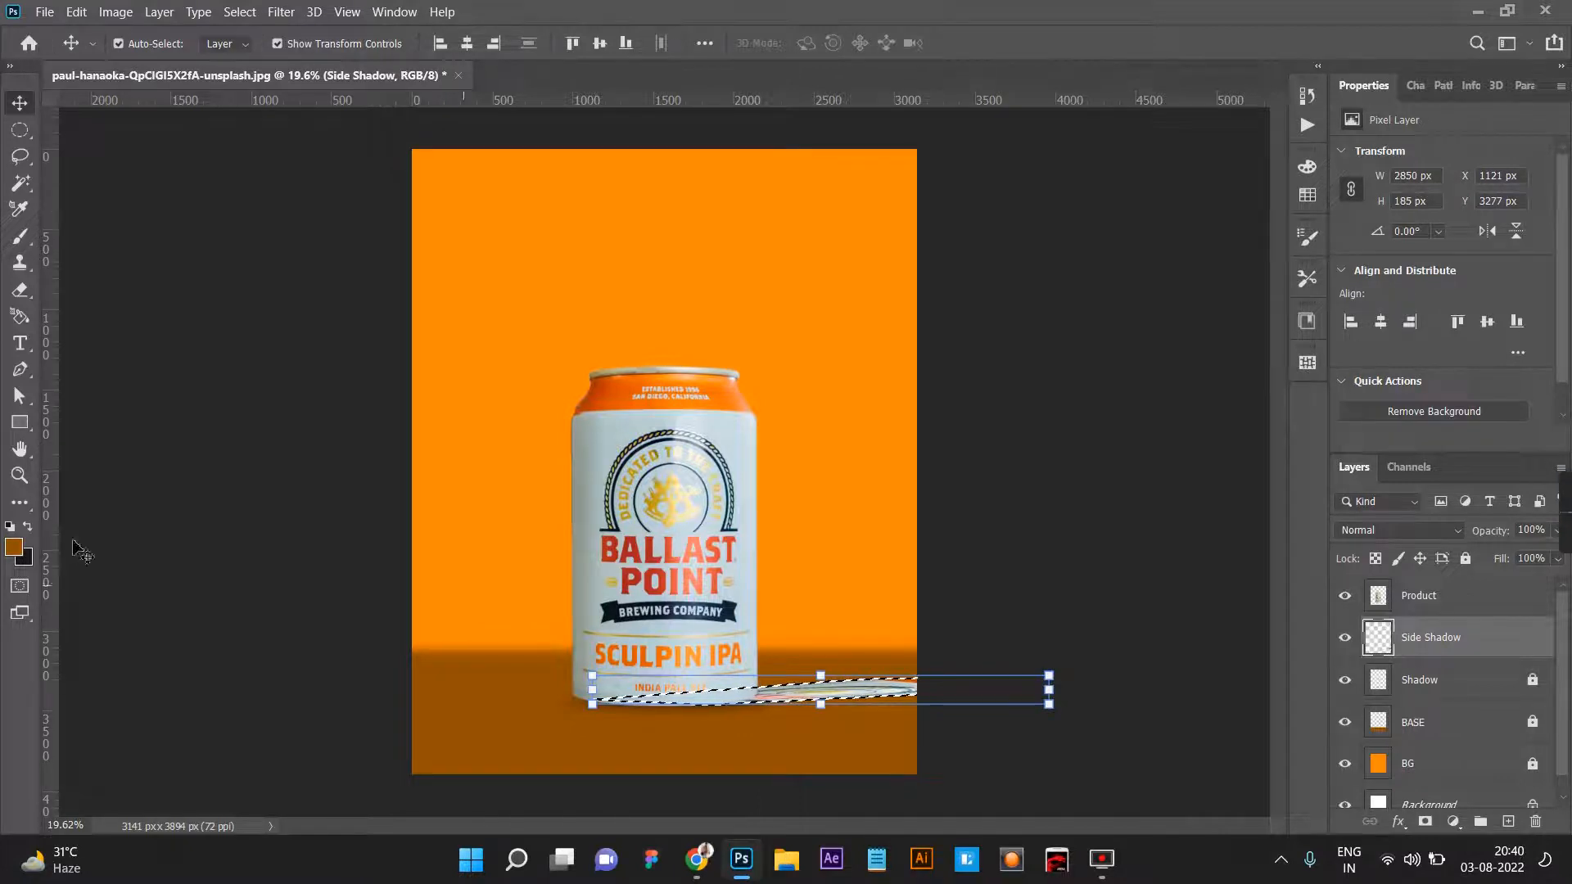
pyautogui.click(13, 547)
pyautogui.write('000000')
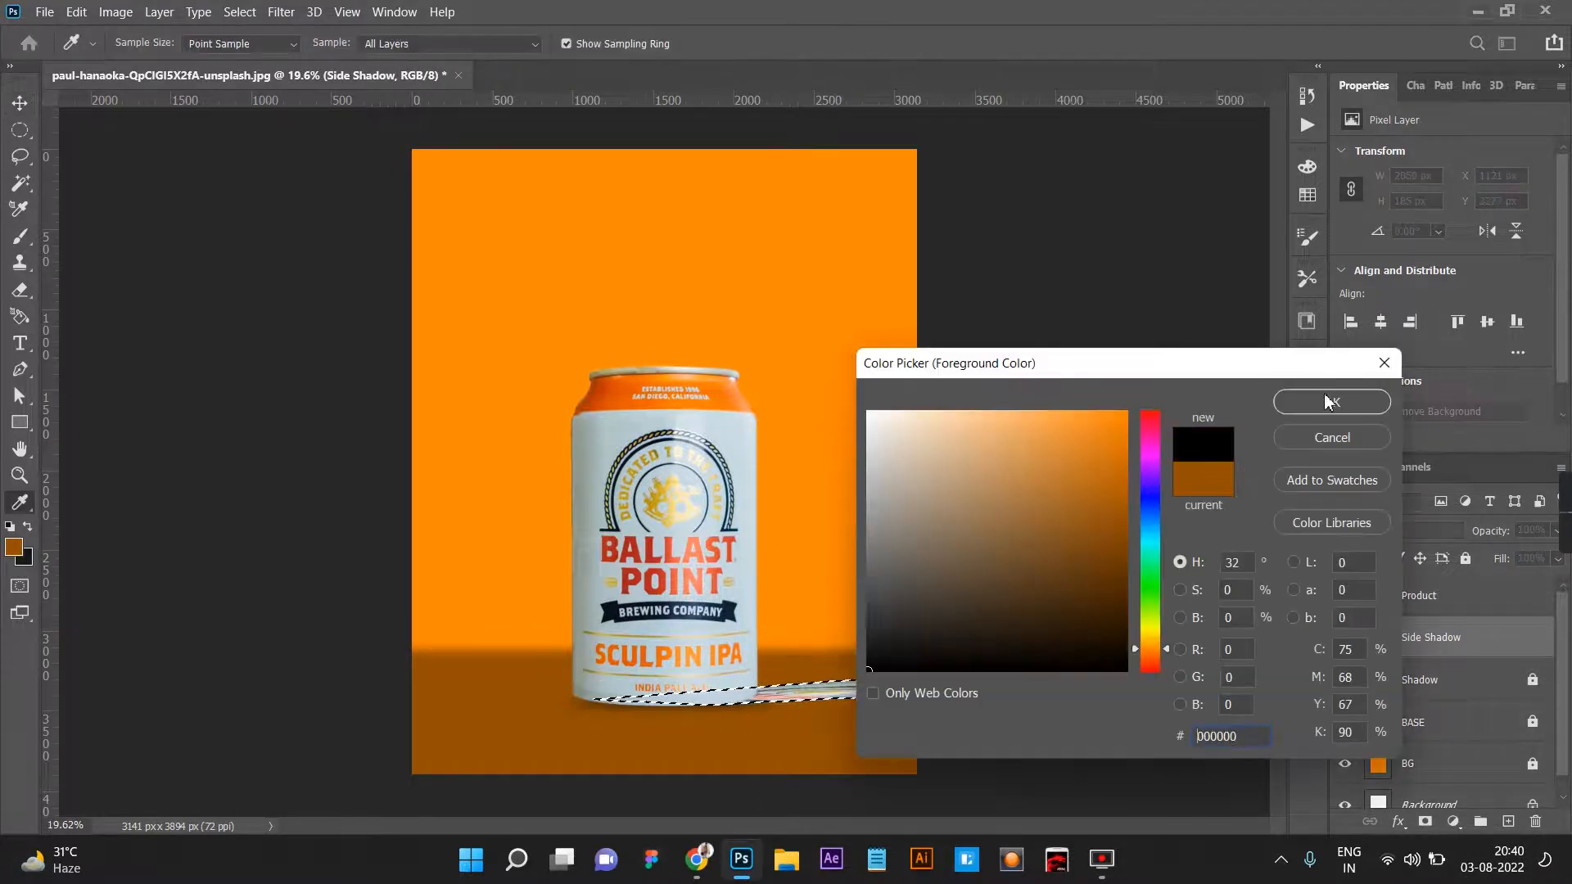
pyautogui.click(1329, 402)
pyautogui.hotkey('alt', 'BackSpace')
pyautogui.hotkey('ctrl', 'd')
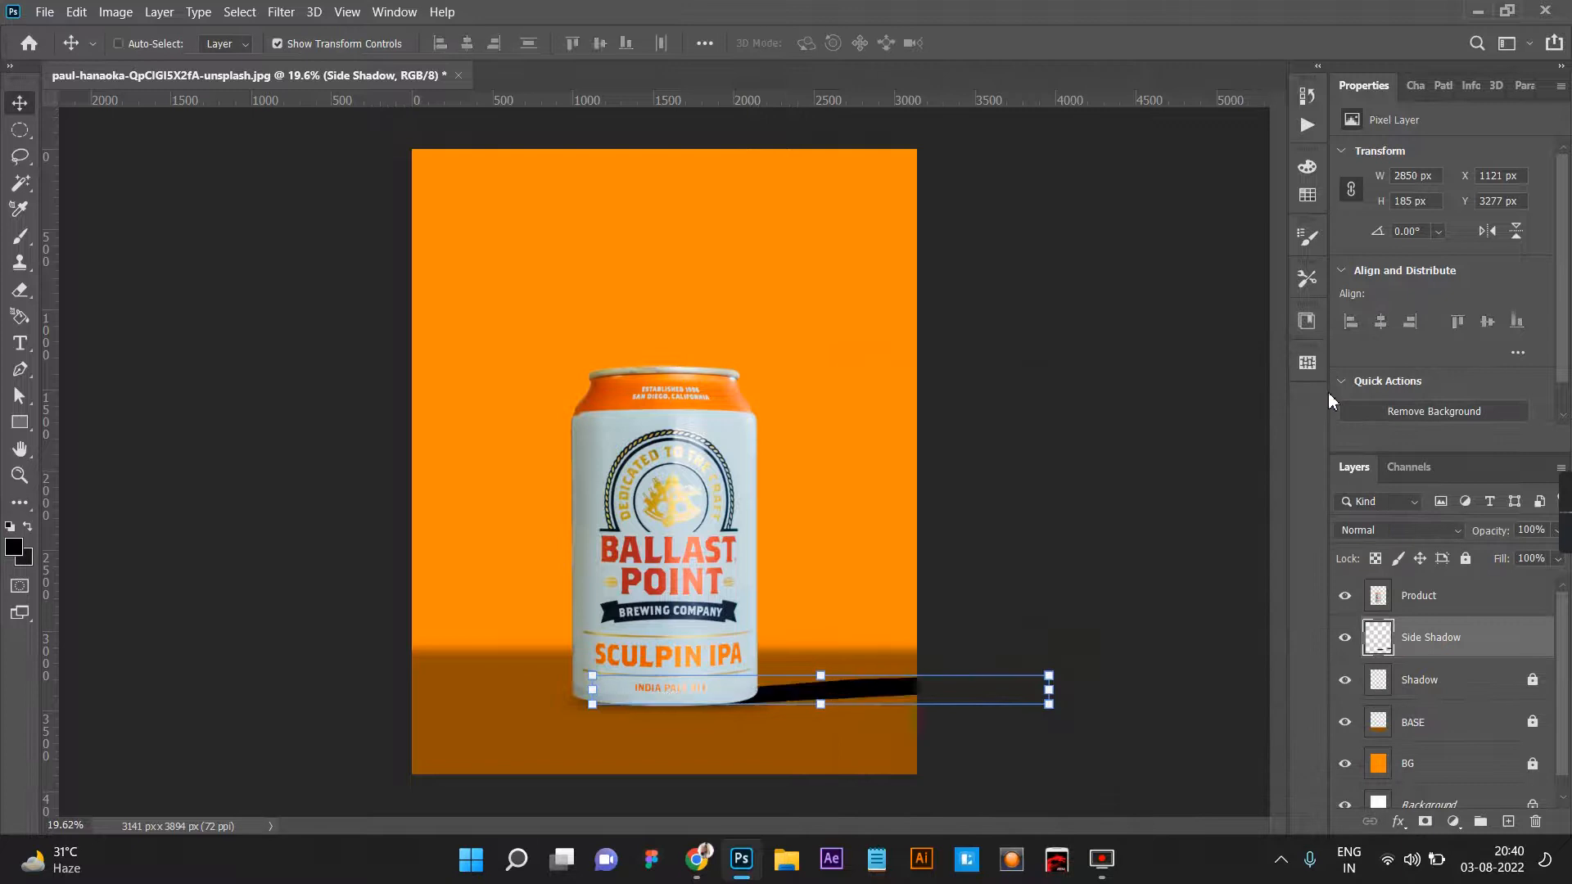
# Add a layer mask to Side Shadow and draw a black-to-white linear gradient across it to fade the shadow away from the can.
pyautogui.click(1425, 822)
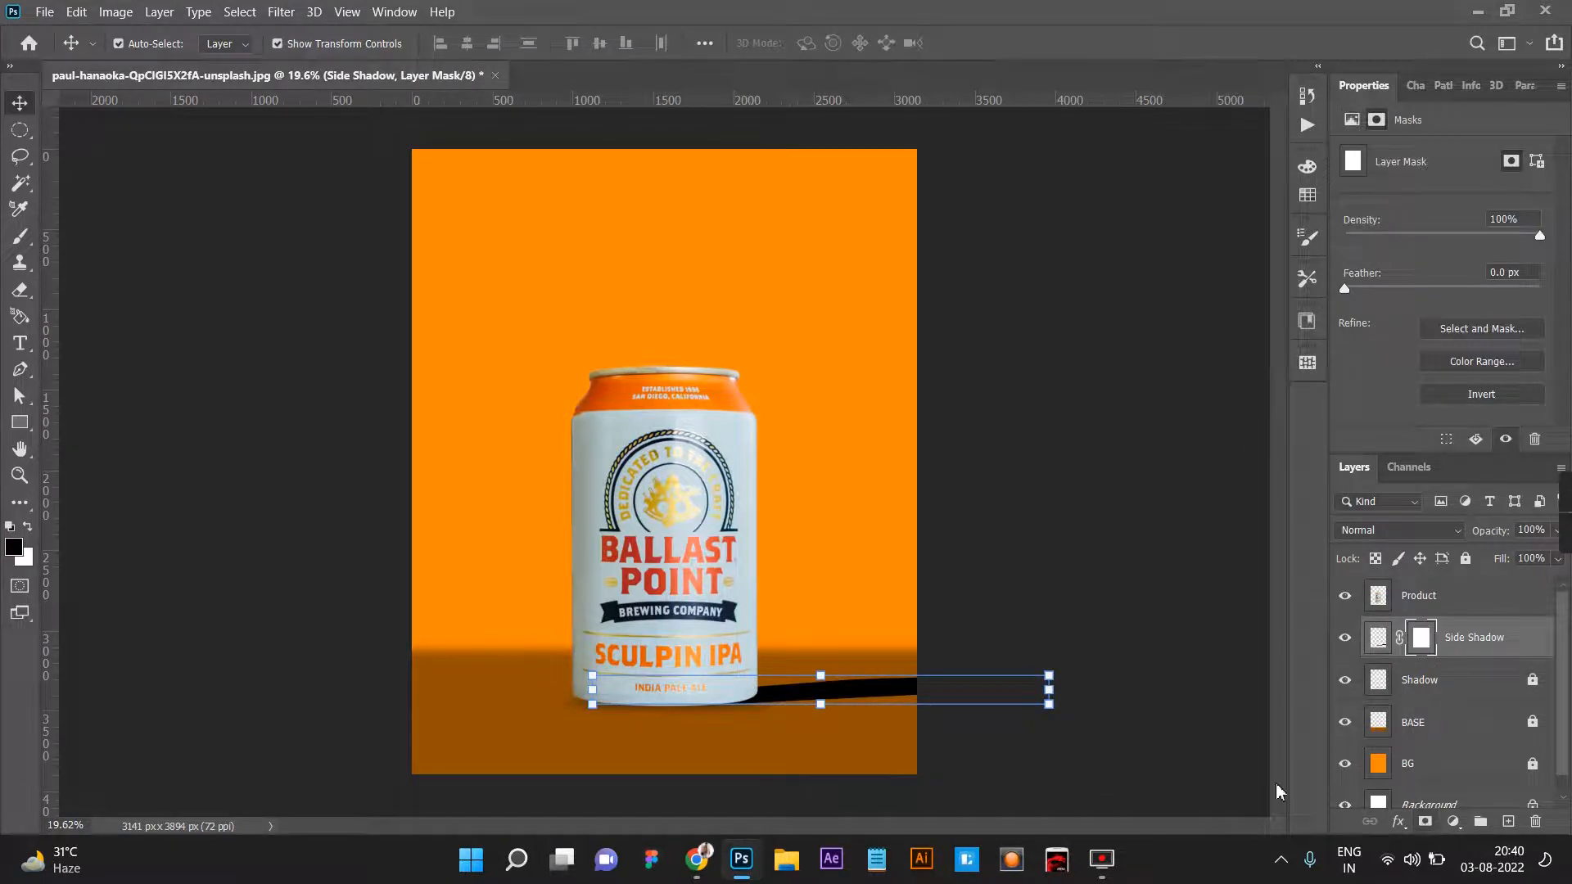
pyautogui.press('g')
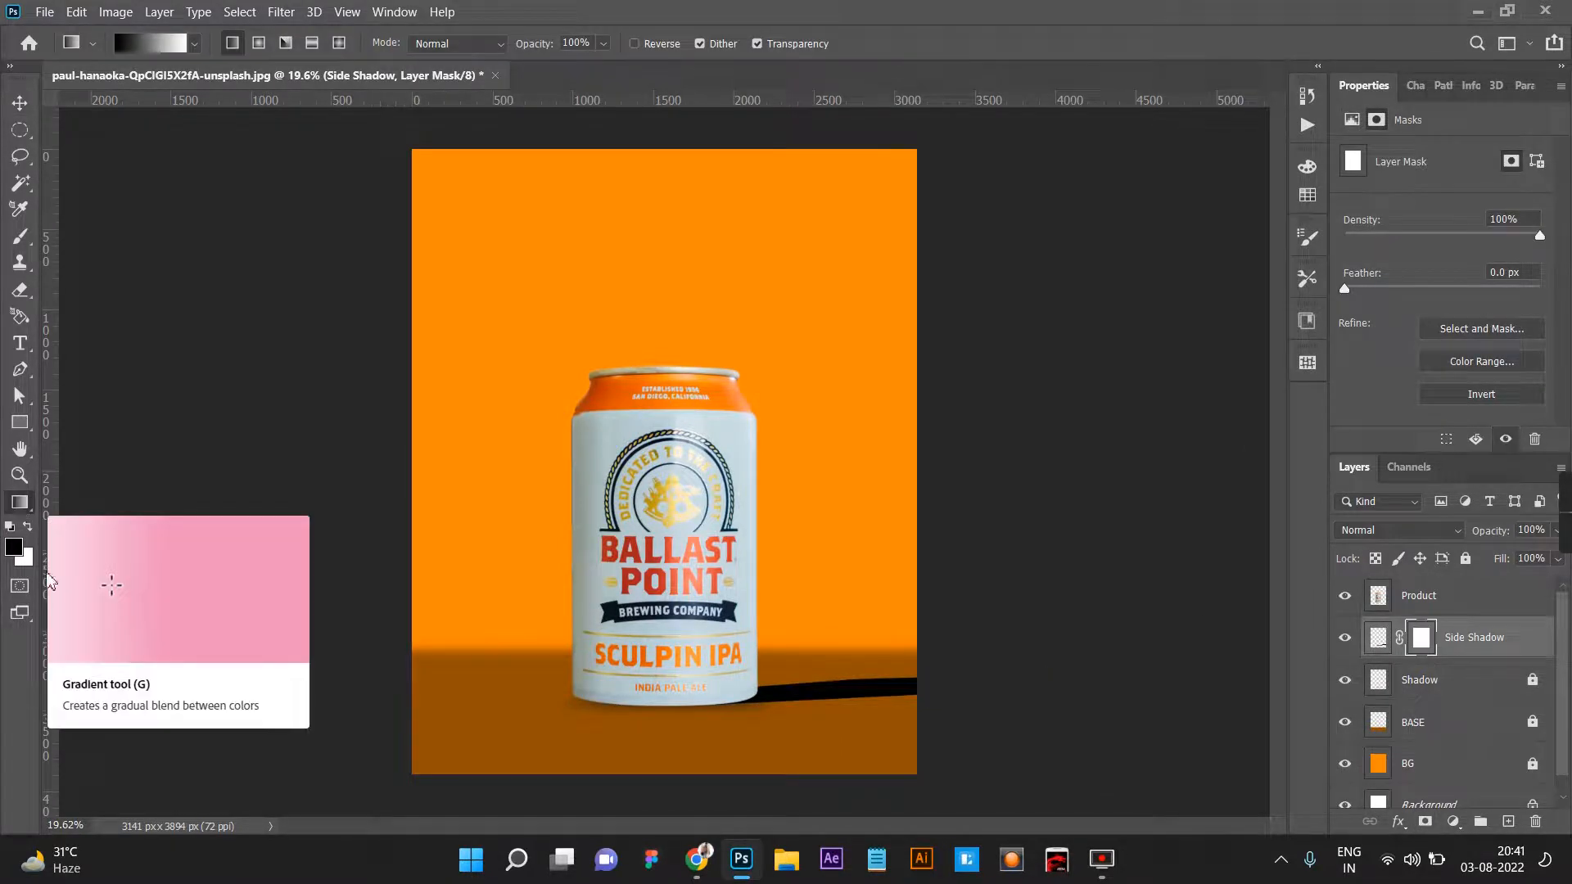
pyautogui.moveTo(649, 691); pyautogui.dragTo(356, 697)
pyautogui.click(20, 102)
# Apply a Gaussian Blur to the Side Shadow layer's content rather than its mask to soften the shadow's edges.
pyautogui.click(299, 12)
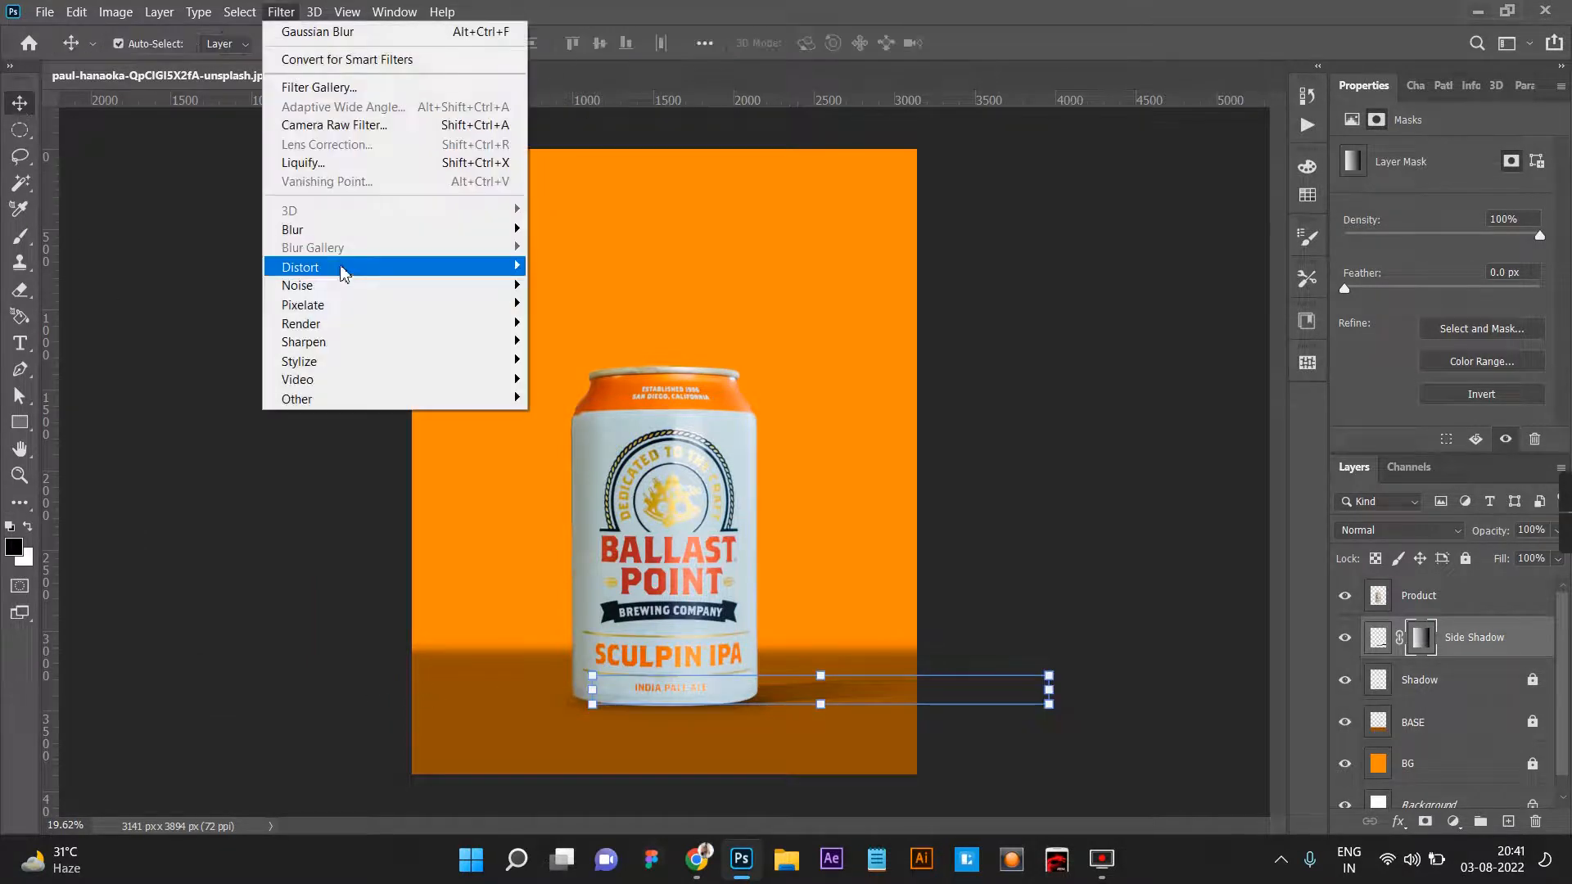
pyautogui.click(1381, 648)
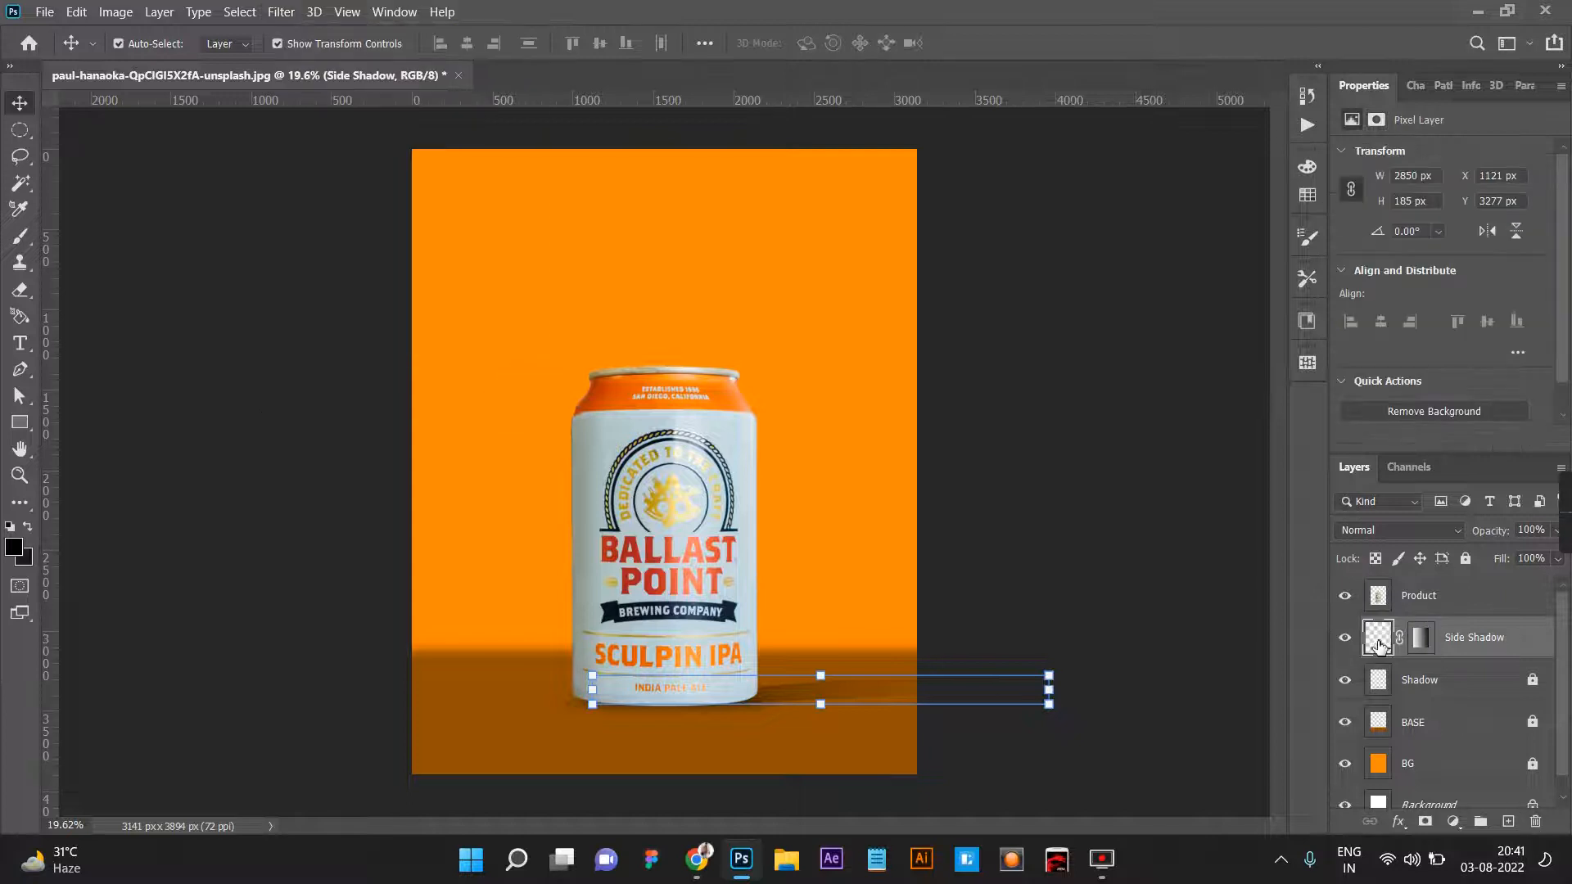
pyautogui.click(280, 11)
pyautogui.moveTo(328, 229)
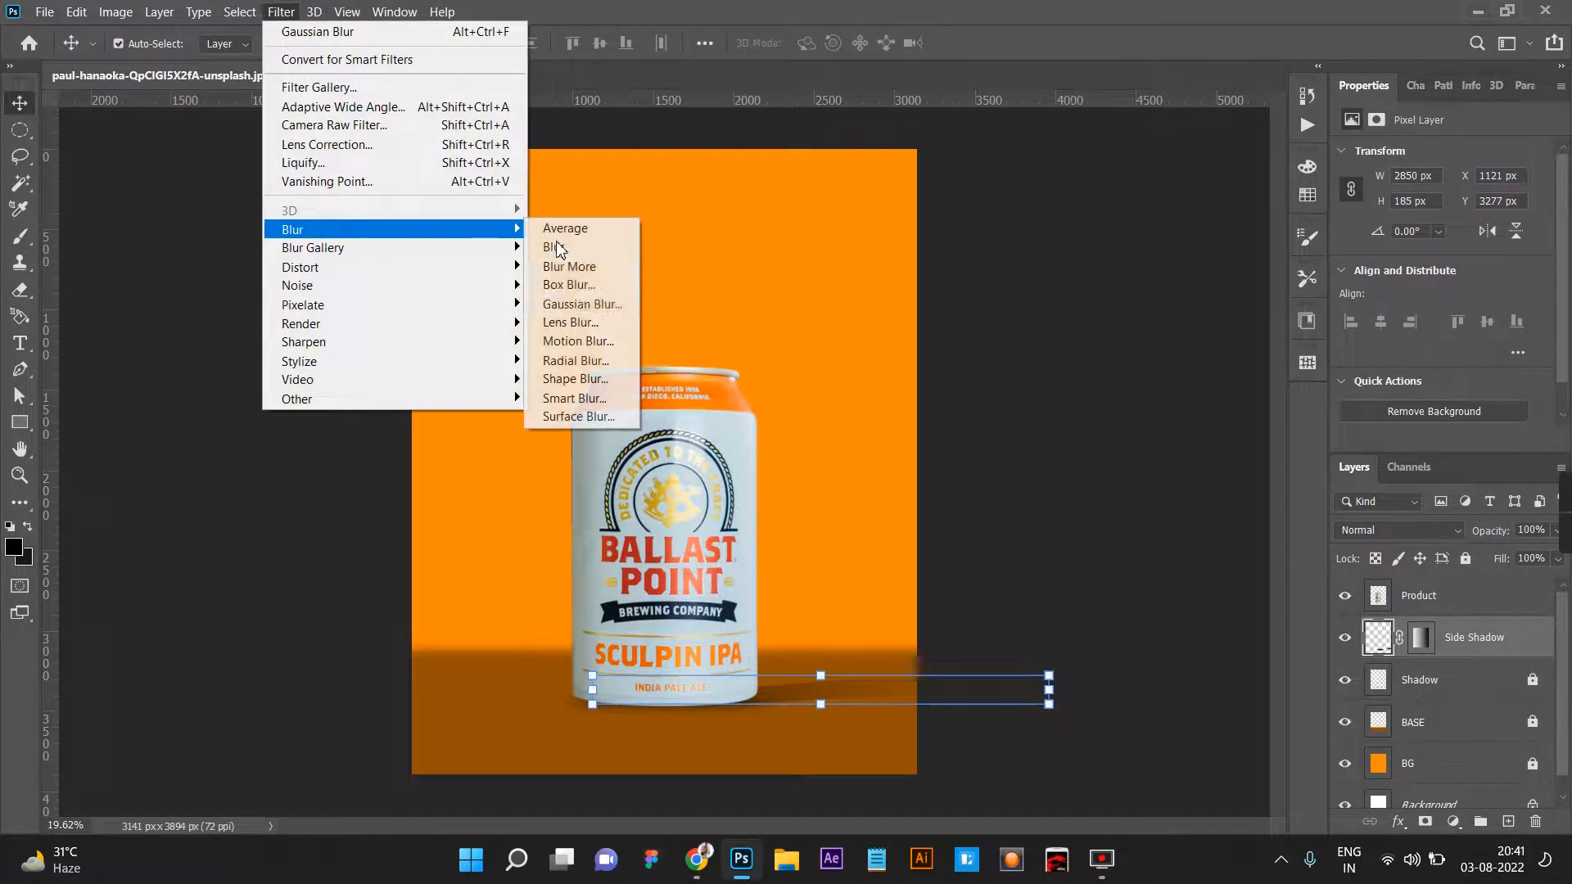
pyautogui.click(600, 311)
pyautogui.moveTo(1179, 528)
pyautogui.mouseDown()
pyautogui.moveTo(1130, 527)
pyautogui.moveTo(1151, 526)
pyautogui.mouseUp()
pyautogui.click(1319, 249)
pyautogui.press('v')
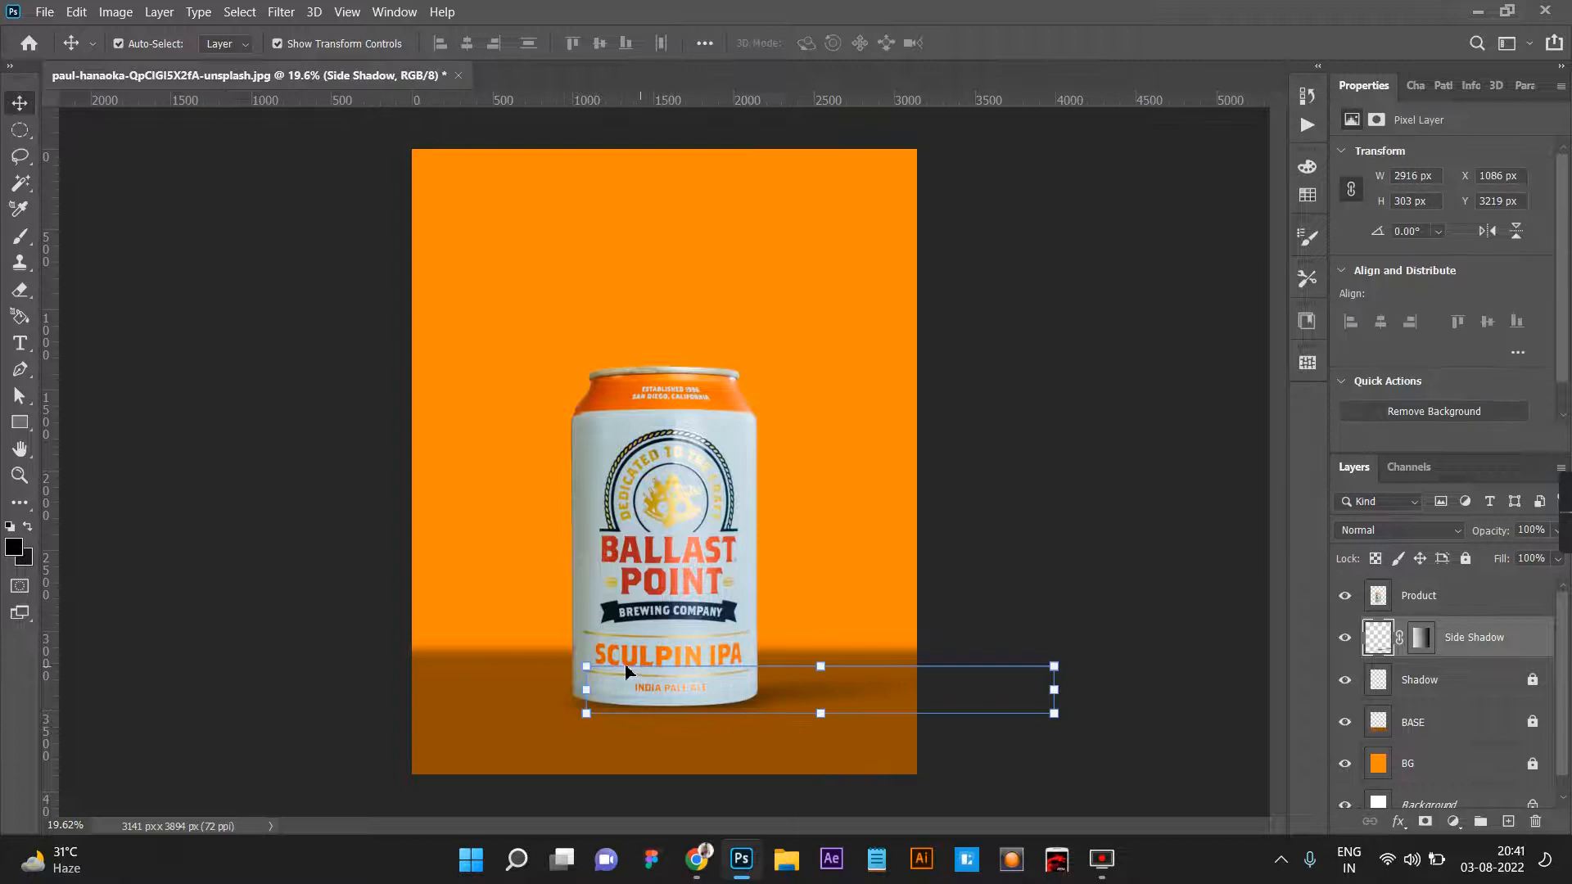
# Distort the blurred side shadow by pulling its near upper corner upward to about 2932 × 348 px, apply it, and check the result.
pyautogui.moveTo(586, 665); pyautogui.dragTo(579, 622)
pyautogui.click(1012, 43)
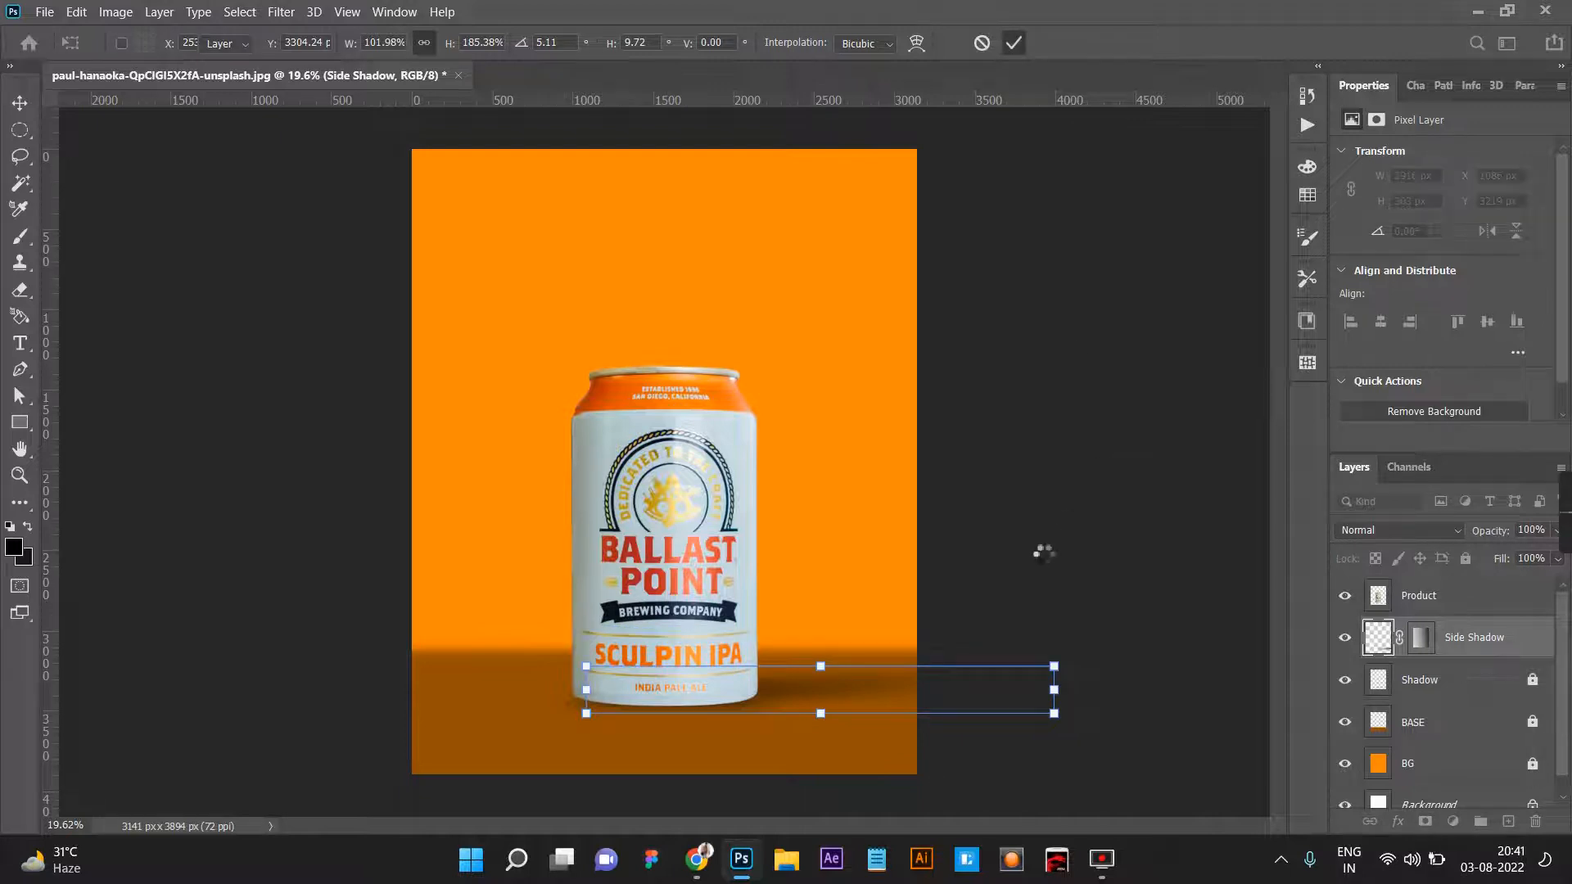
pyautogui.click(1049, 562)
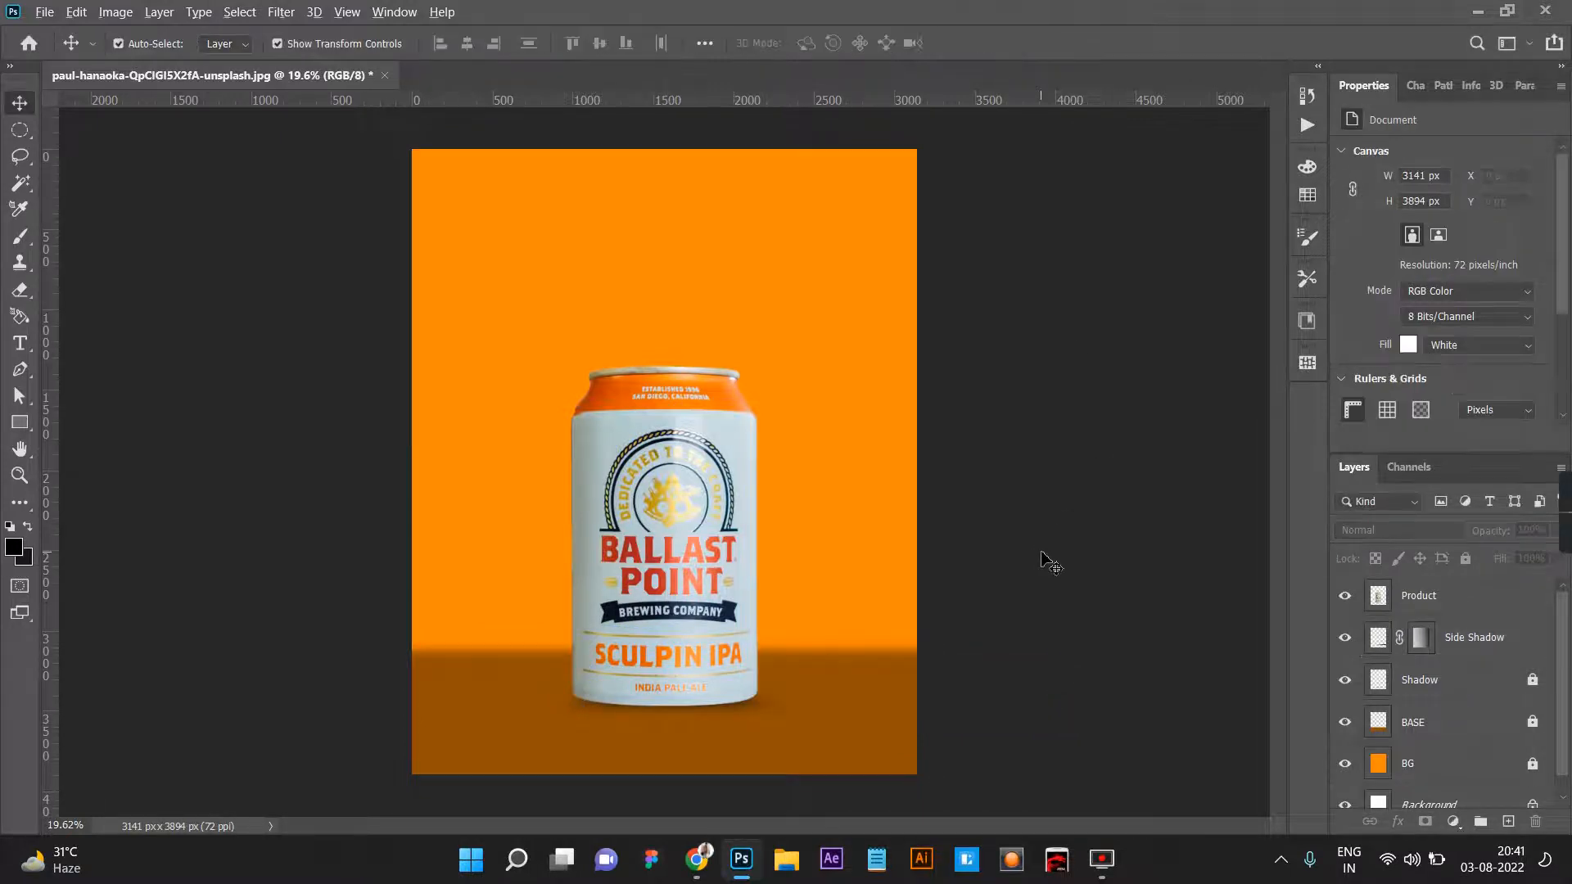
pyautogui.click(1346, 637)
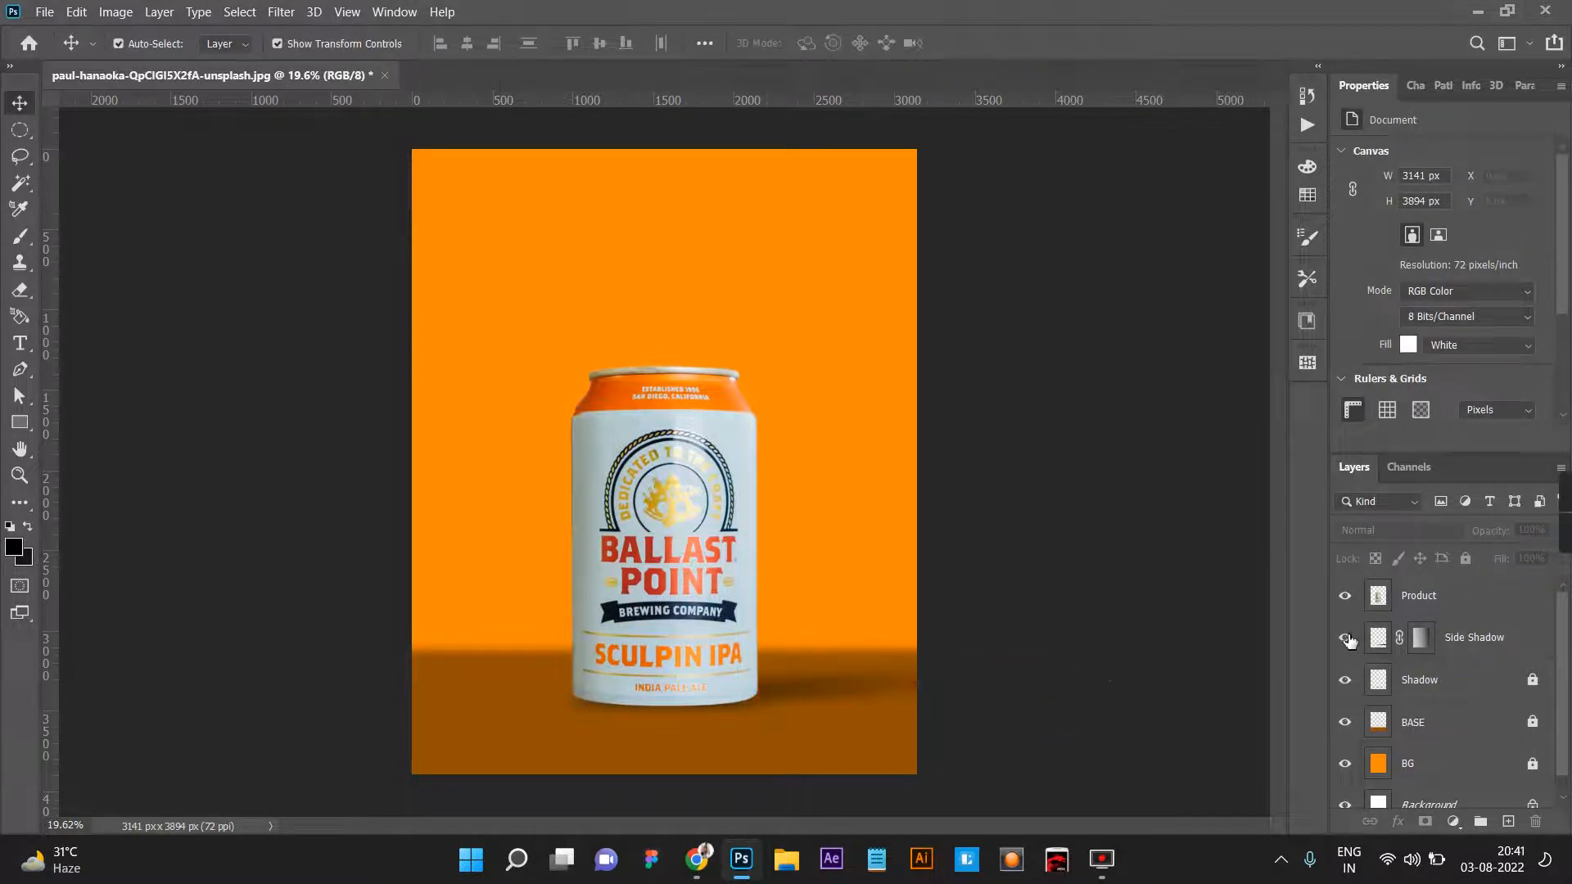
pyautogui.scroll(-2, 810, 714)
pyautogui.scroll(5, 800, 704)
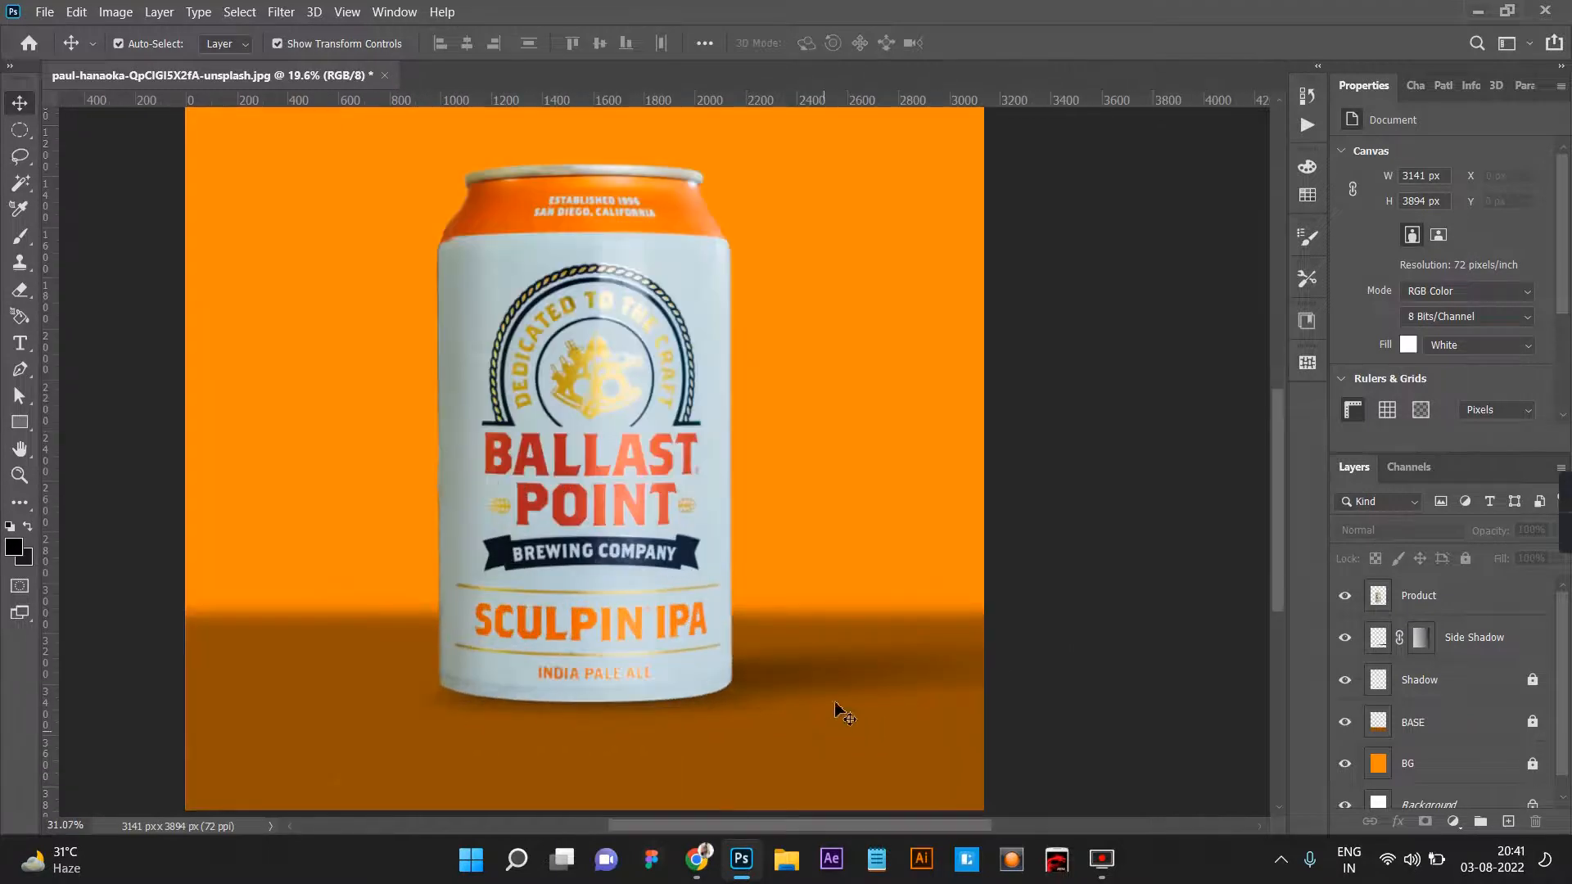
# Set the Side Shadow layer's fill to 80% and check the overall composition.
pyautogui.click(827, 696)
pyautogui.moveTo(821, 685); pyautogui.dragTo(821, 687)
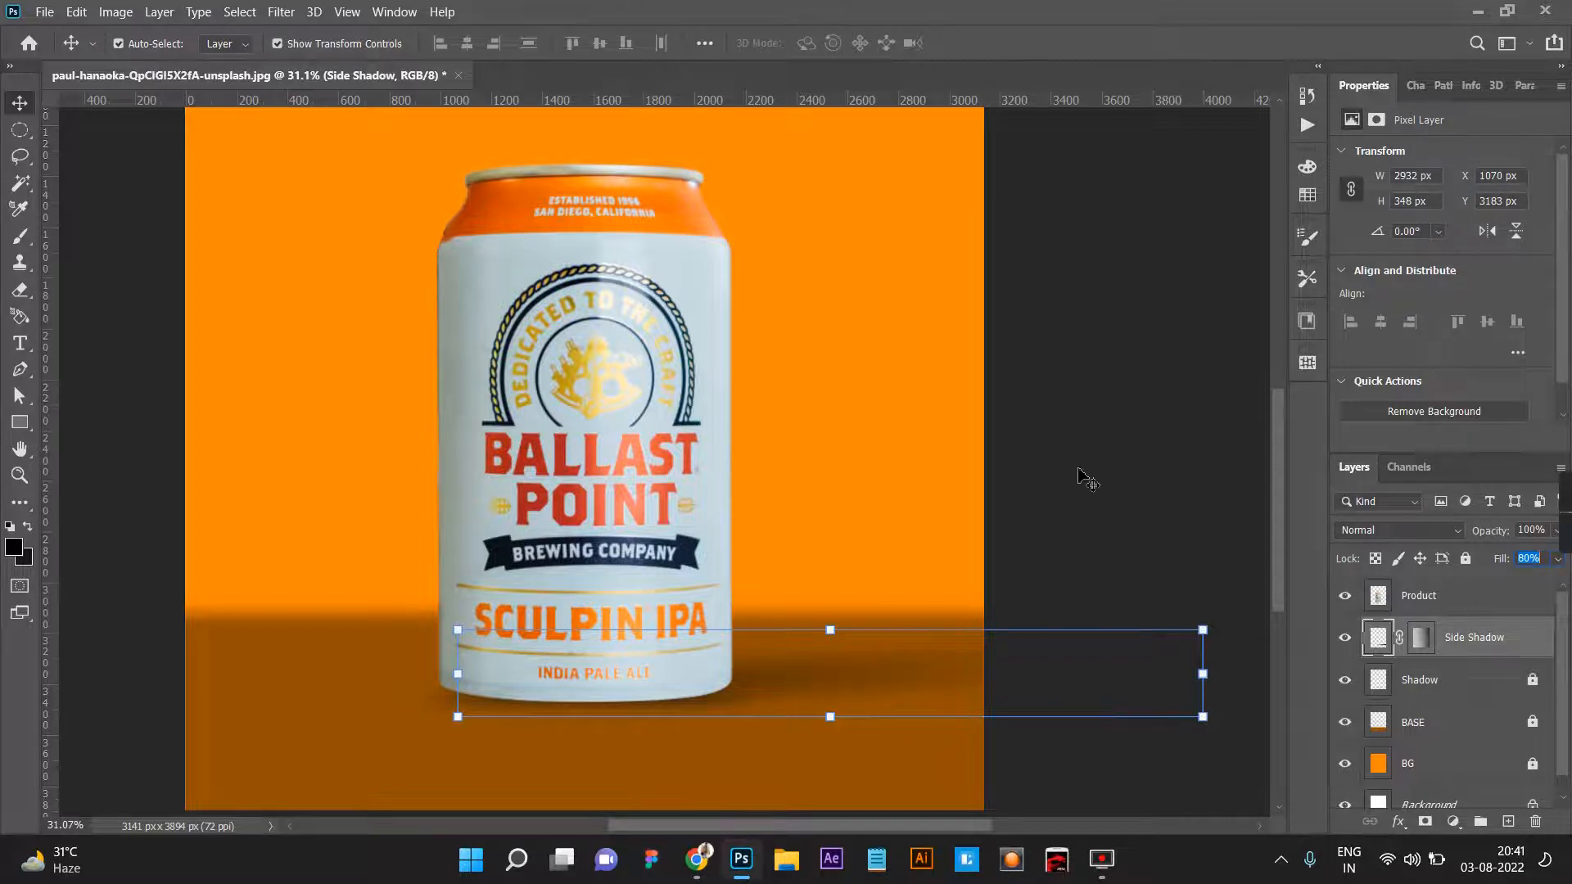
pyautogui.click(1077, 469)
pyautogui.hscroll(5, 1139, 472)
pyautogui.scroll(-12, 1023, 515)
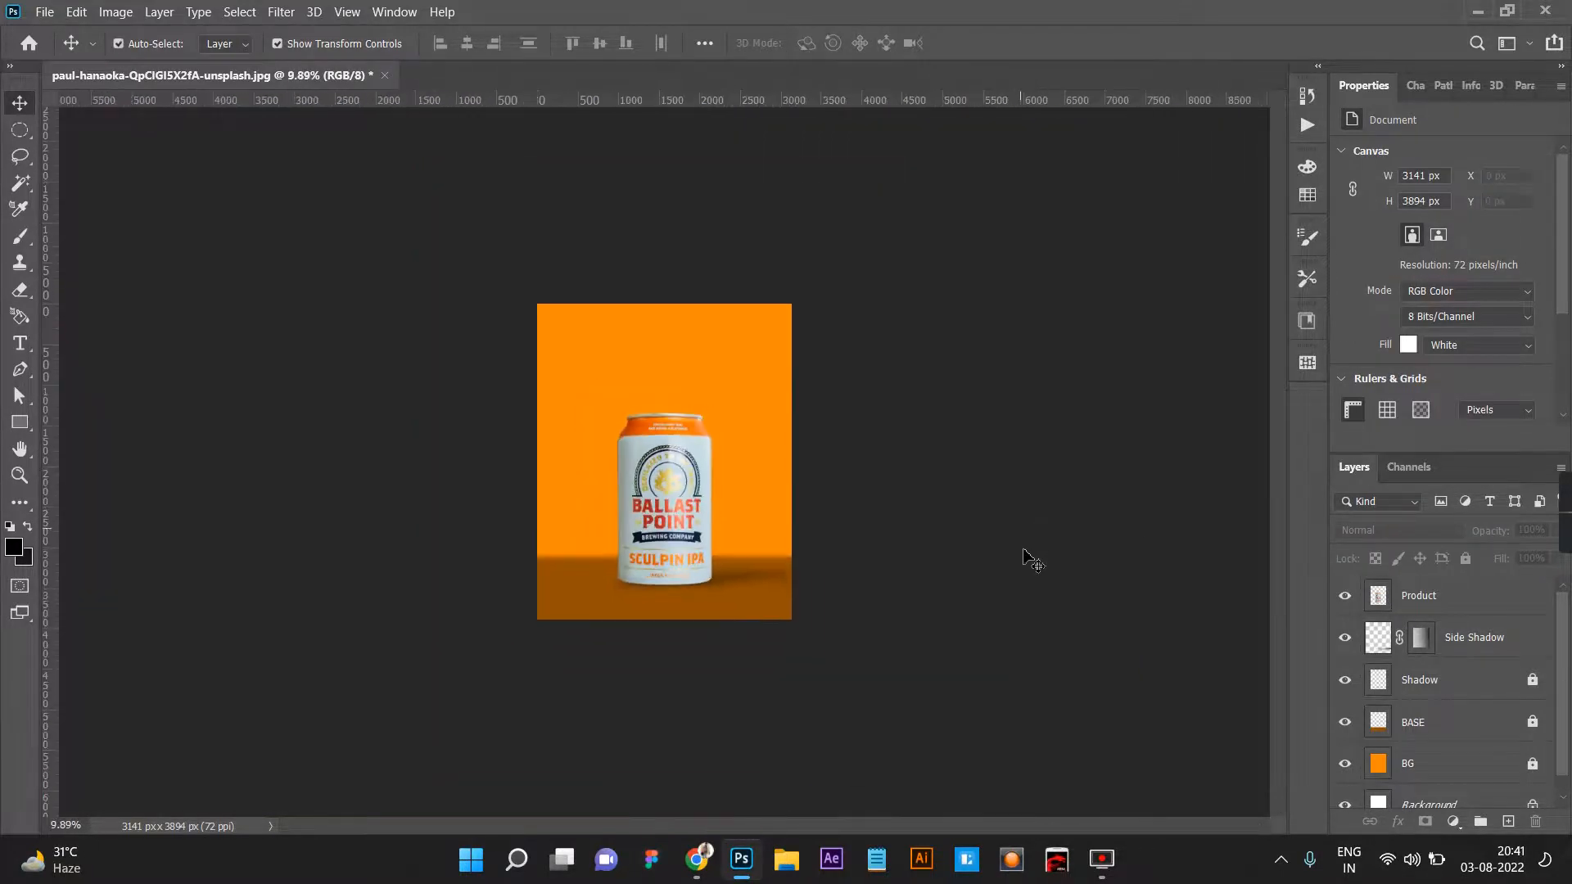
pyautogui.scroll(4, 731, 640)
# Set the Side Shadow layer's fill to 50% and review the softened side shadow.
pyautogui.click(800, 656)
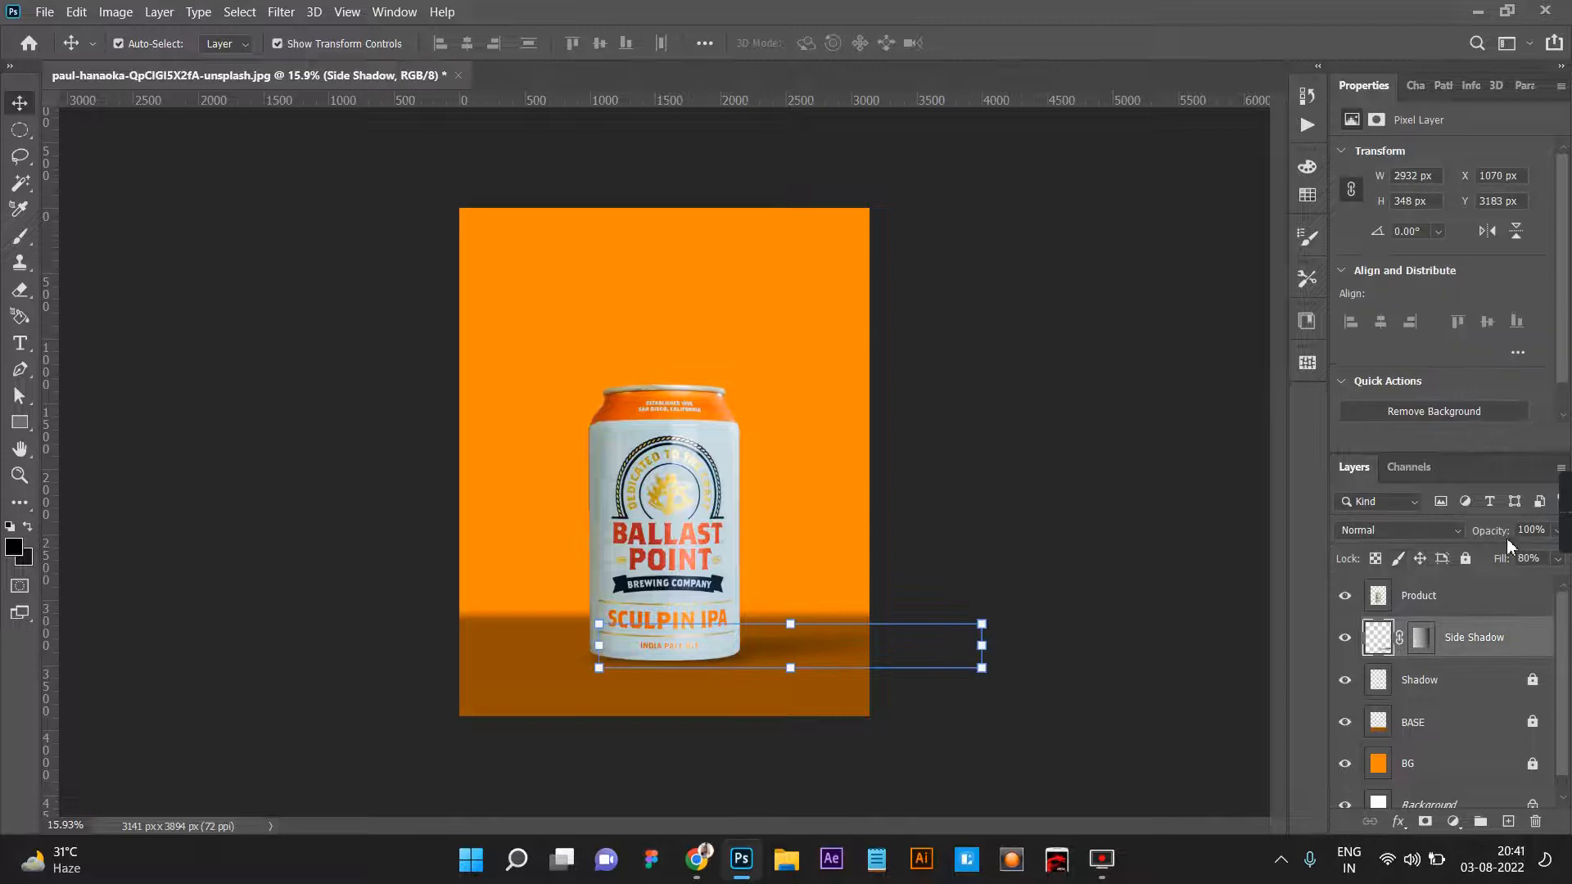
pyautogui.click(1539, 559)
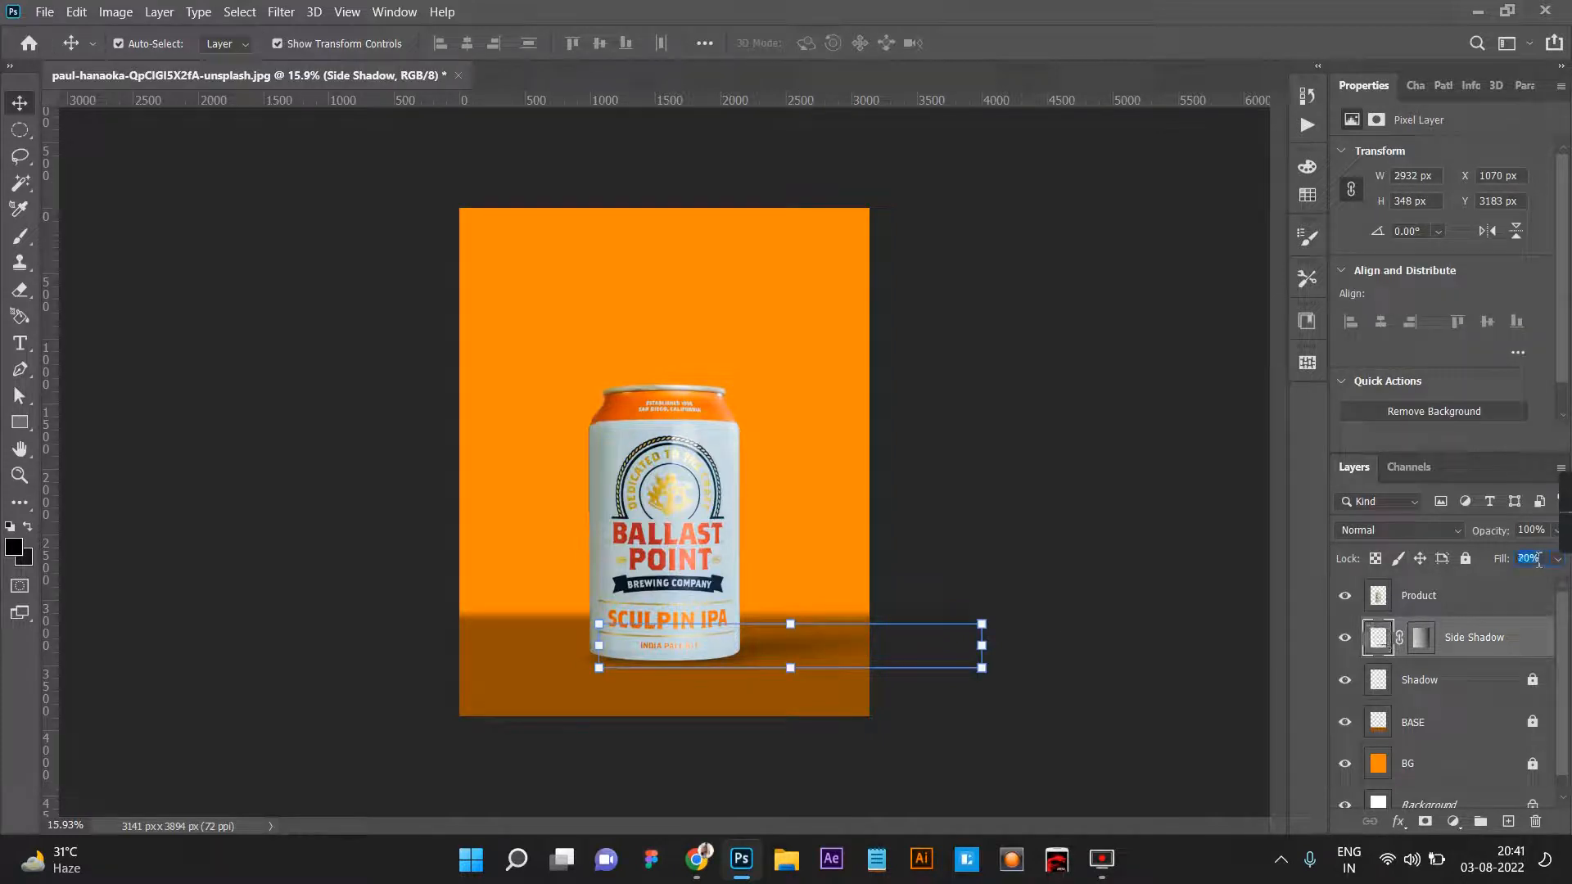
pyautogui.click(1064, 576)
pyautogui.scroll(-3, 852, 599)
pyautogui.scroll(5, 799, 604)
# Duplicate the can's Product layer as Mirror Shadow.
pyautogui.click(686, 577)
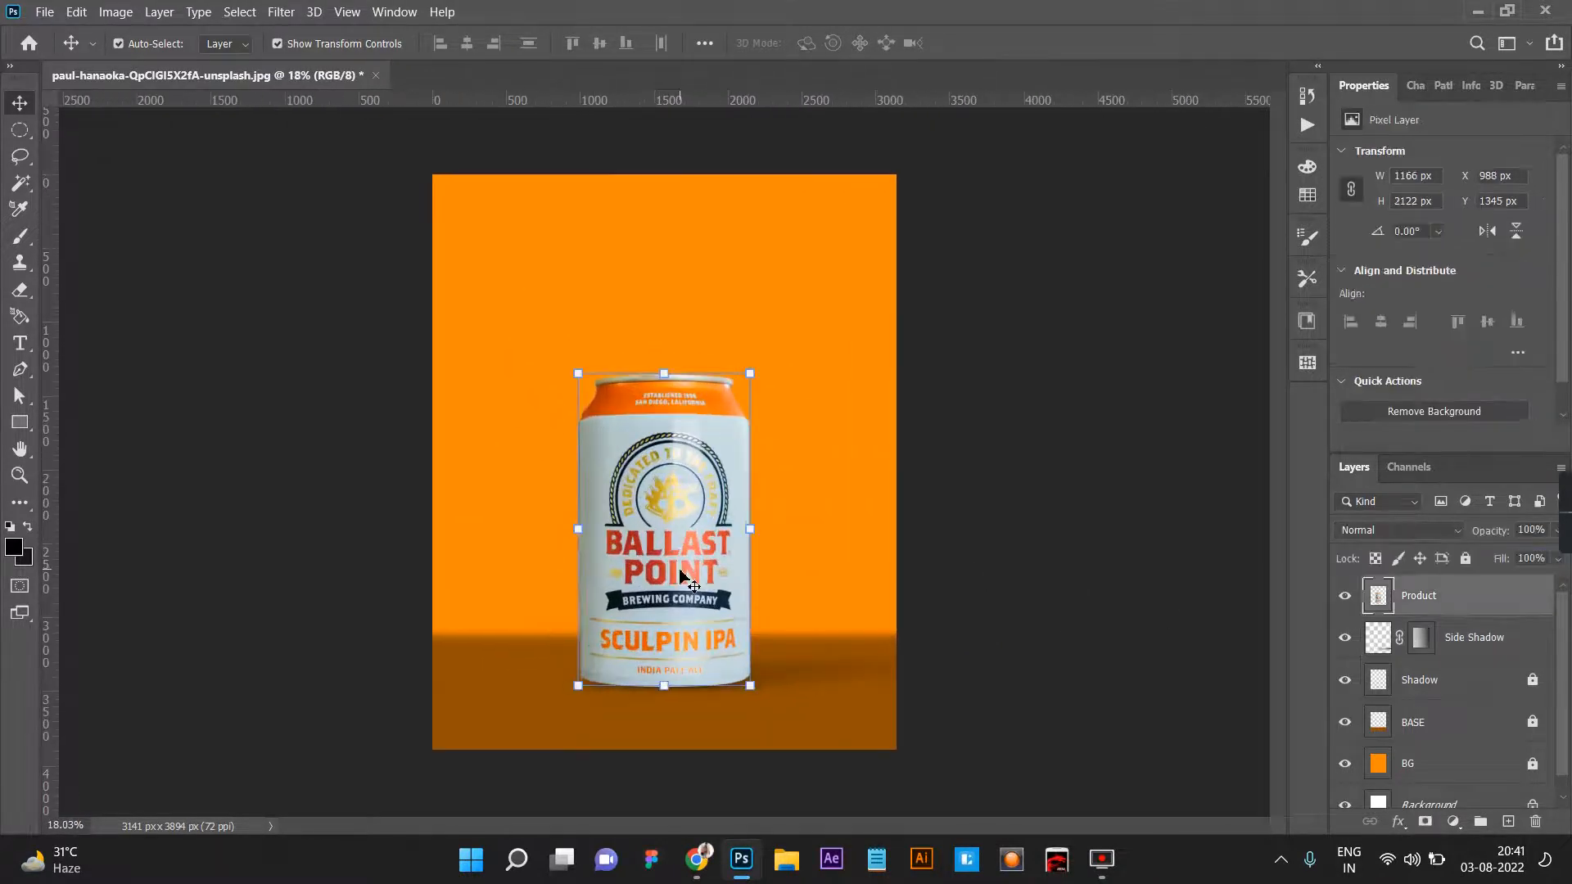
pyautogui.rightClick(1404, 598)
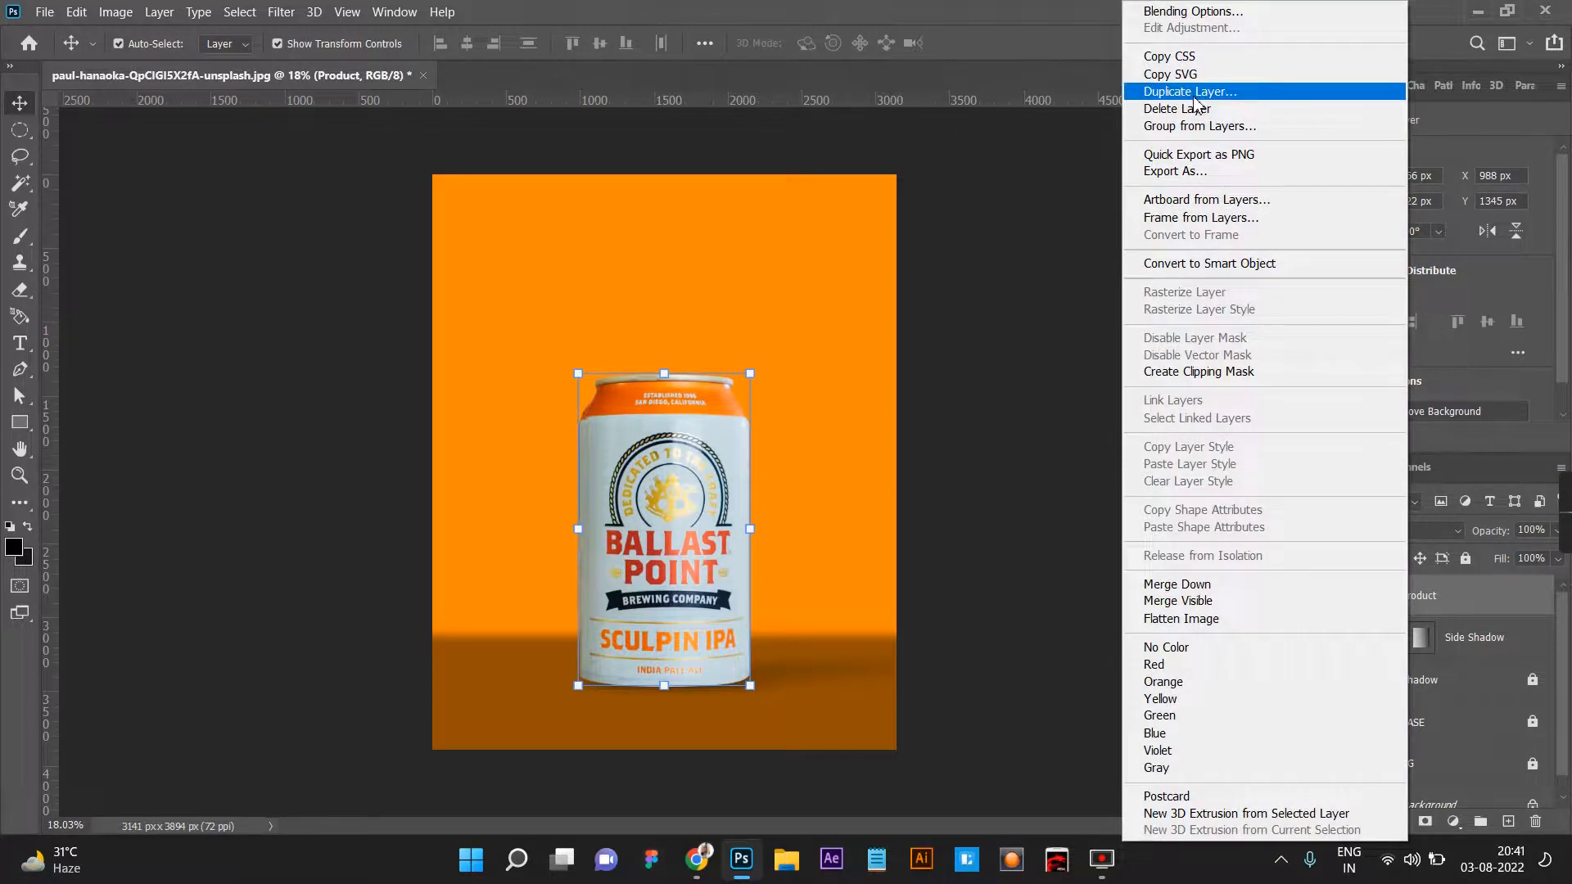
pyautogui.click(1192, 92)
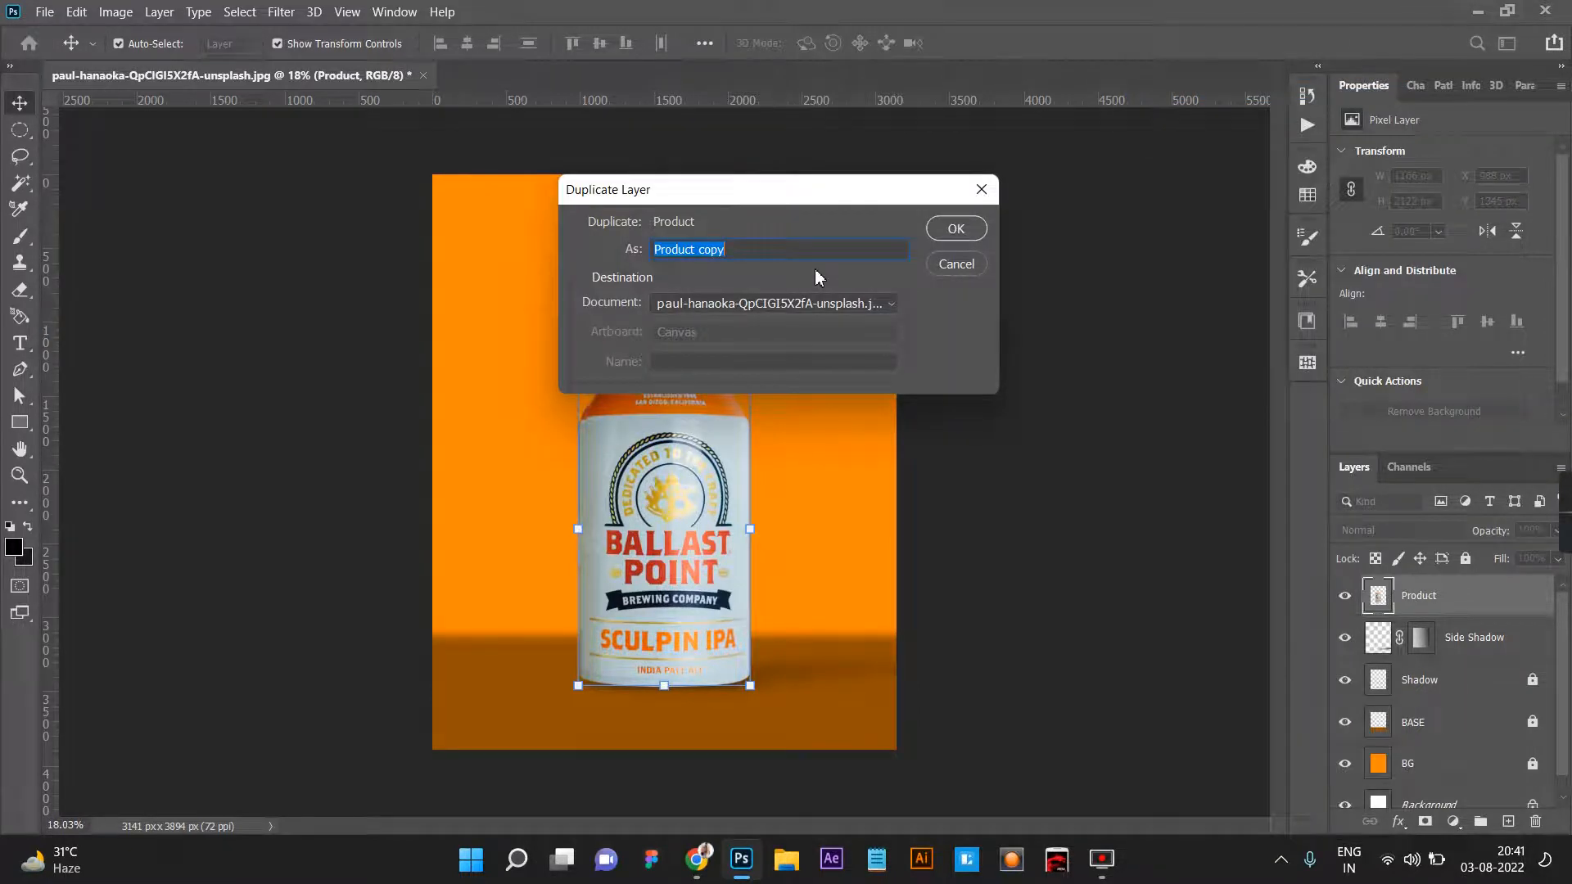
pyautogui.write('Mirror Shadow')
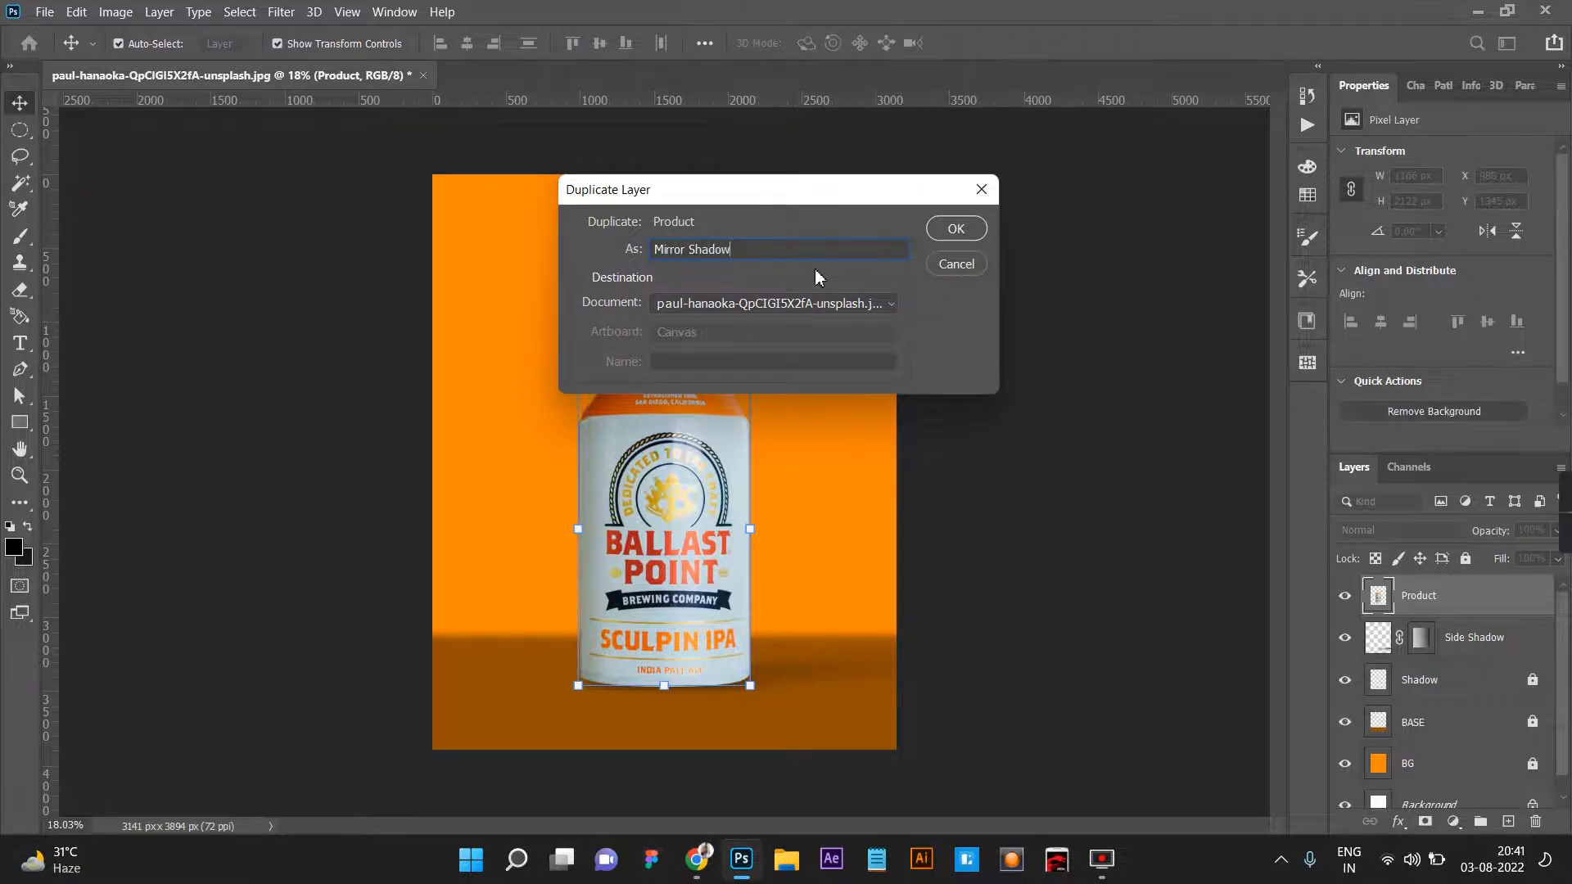
pyautogui.press('Return')
# Flip the Mirror Shadow copy vertically and move it straight down about 2105 px beneath the can.
pyautogui.moveTo(770, 685); pyautogui.dragTo(767, 685)
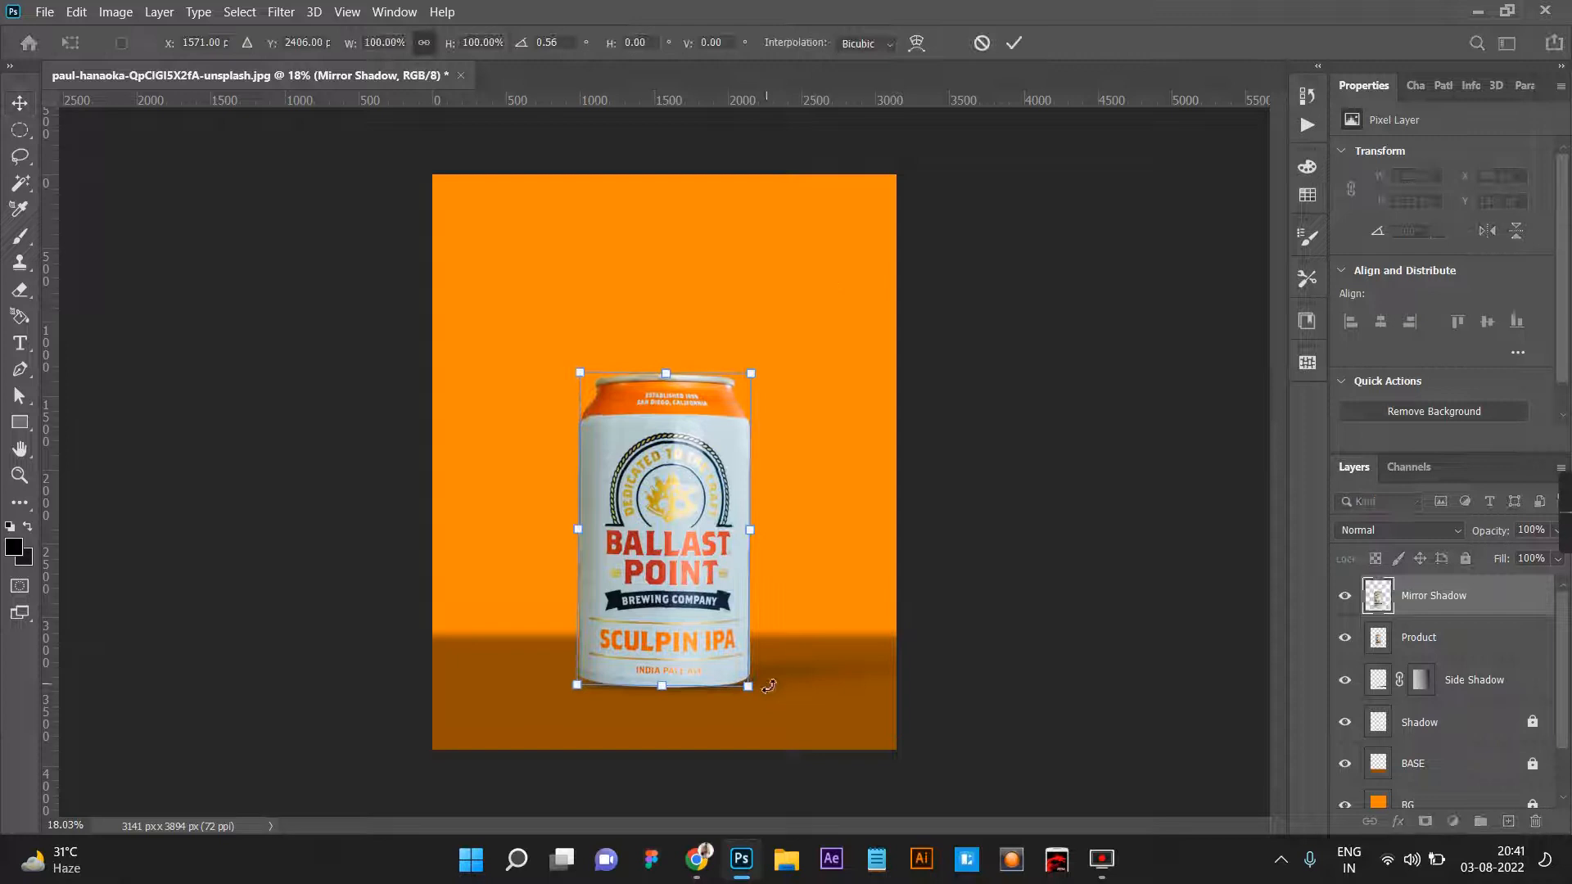
pyautogui.rightClick(767, 685)
pyautogui.click(726, 643)
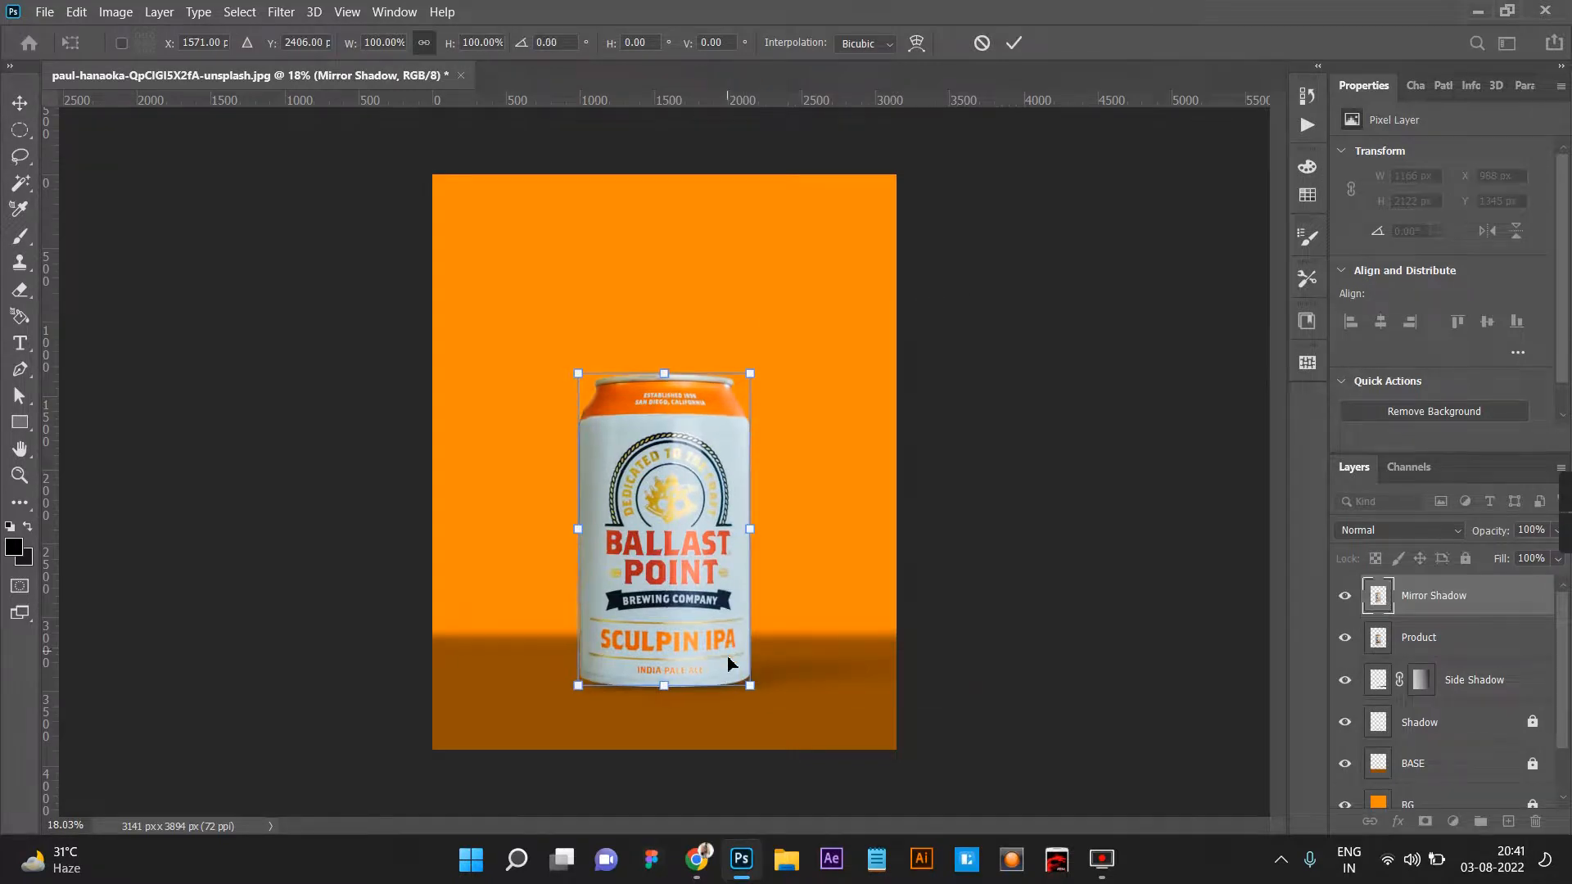
pyautogui.rightClick(729, 663)
pyautogui.click(794, 643)
pyautogui.moveTo(686, 416); pyautogui.dragTo(674, 725)
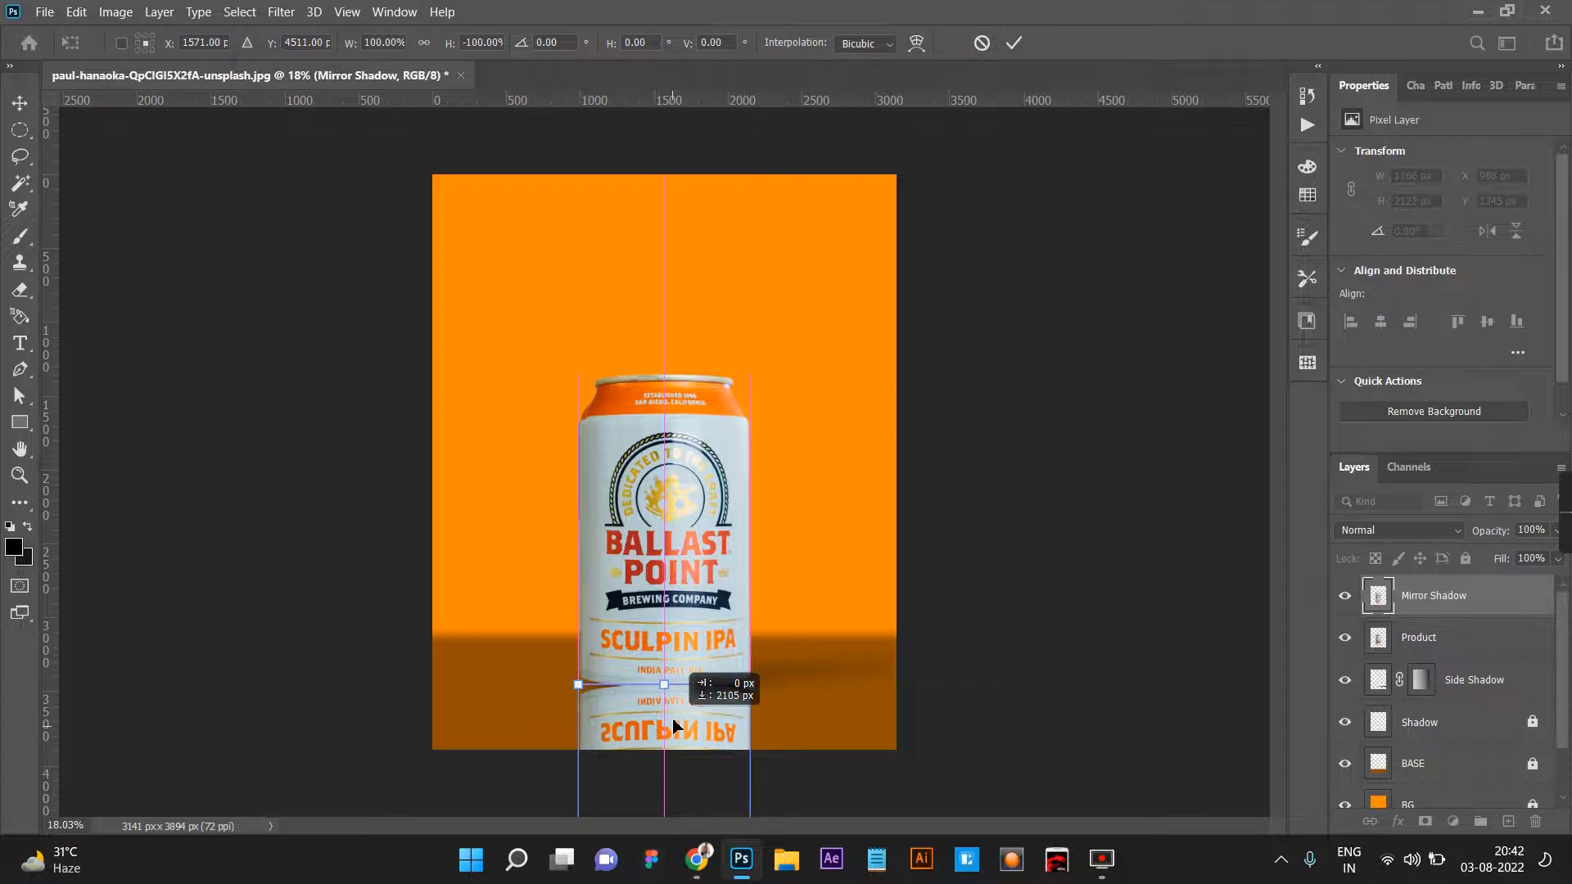
# Nudge the flipped Mirror Shadow copy vertically so its edge sits just beneath the can's base.
pyautogui.scroll(5, 671, 654)
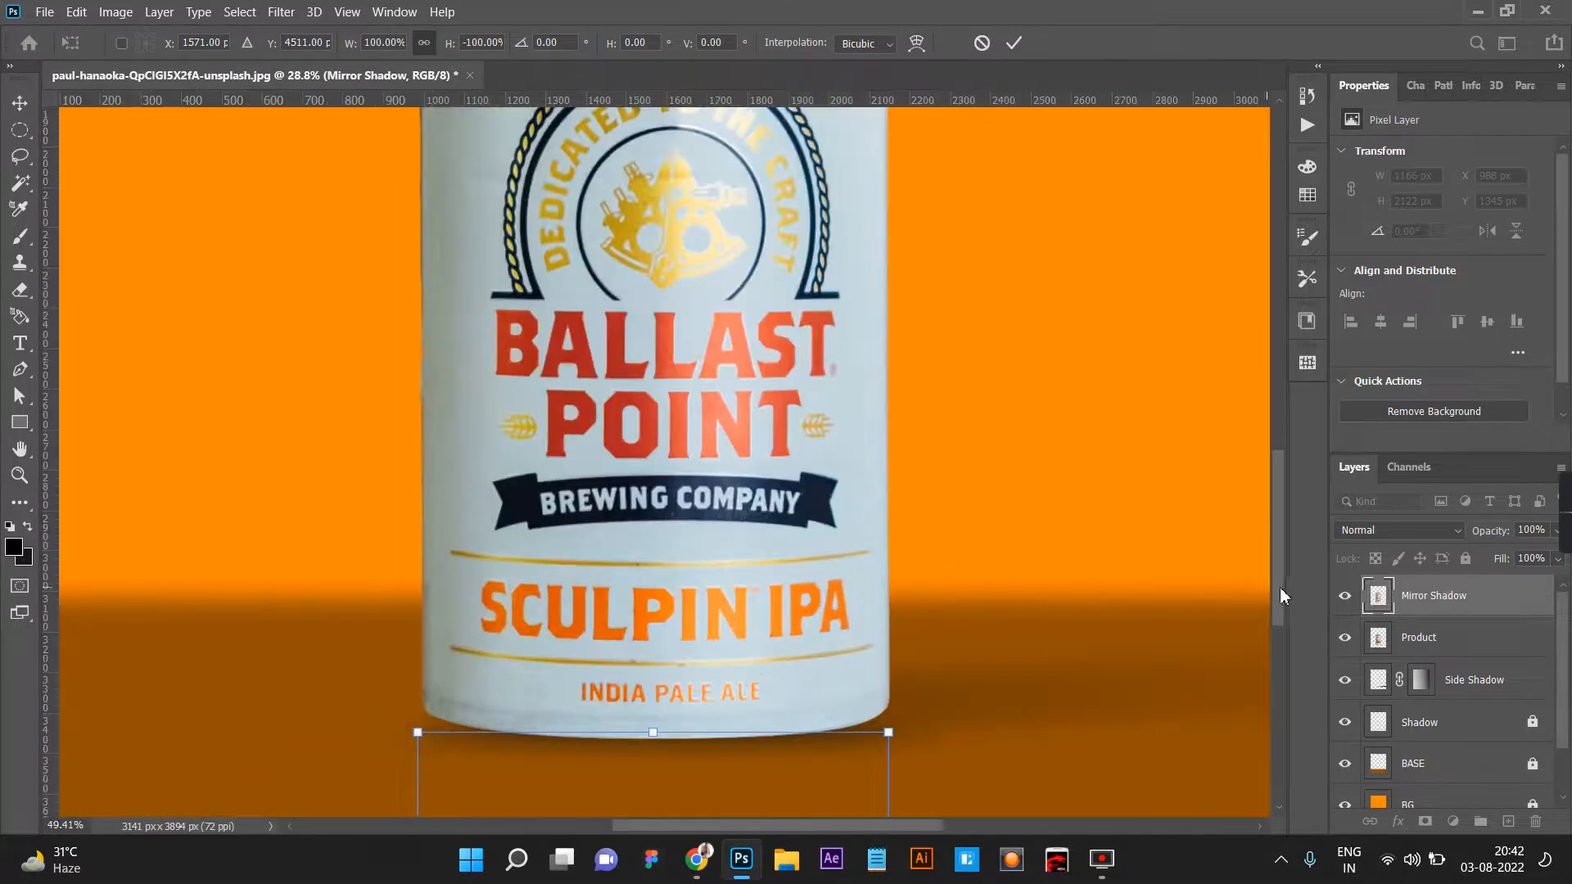
pyautogui.scroll(-3, 1268, 588)
pyautogui.moveTo(740, 659)
pyautogui.mouseDown()
pyautogui.moveTo(737, 683)
pyautogui.moveTo(739, 667)
pyautogui.mouseUp()
# Warp the reflection, pulling both of its upper corners up to the sides of the can's base.
pyautogui.rightClick(852, 604)
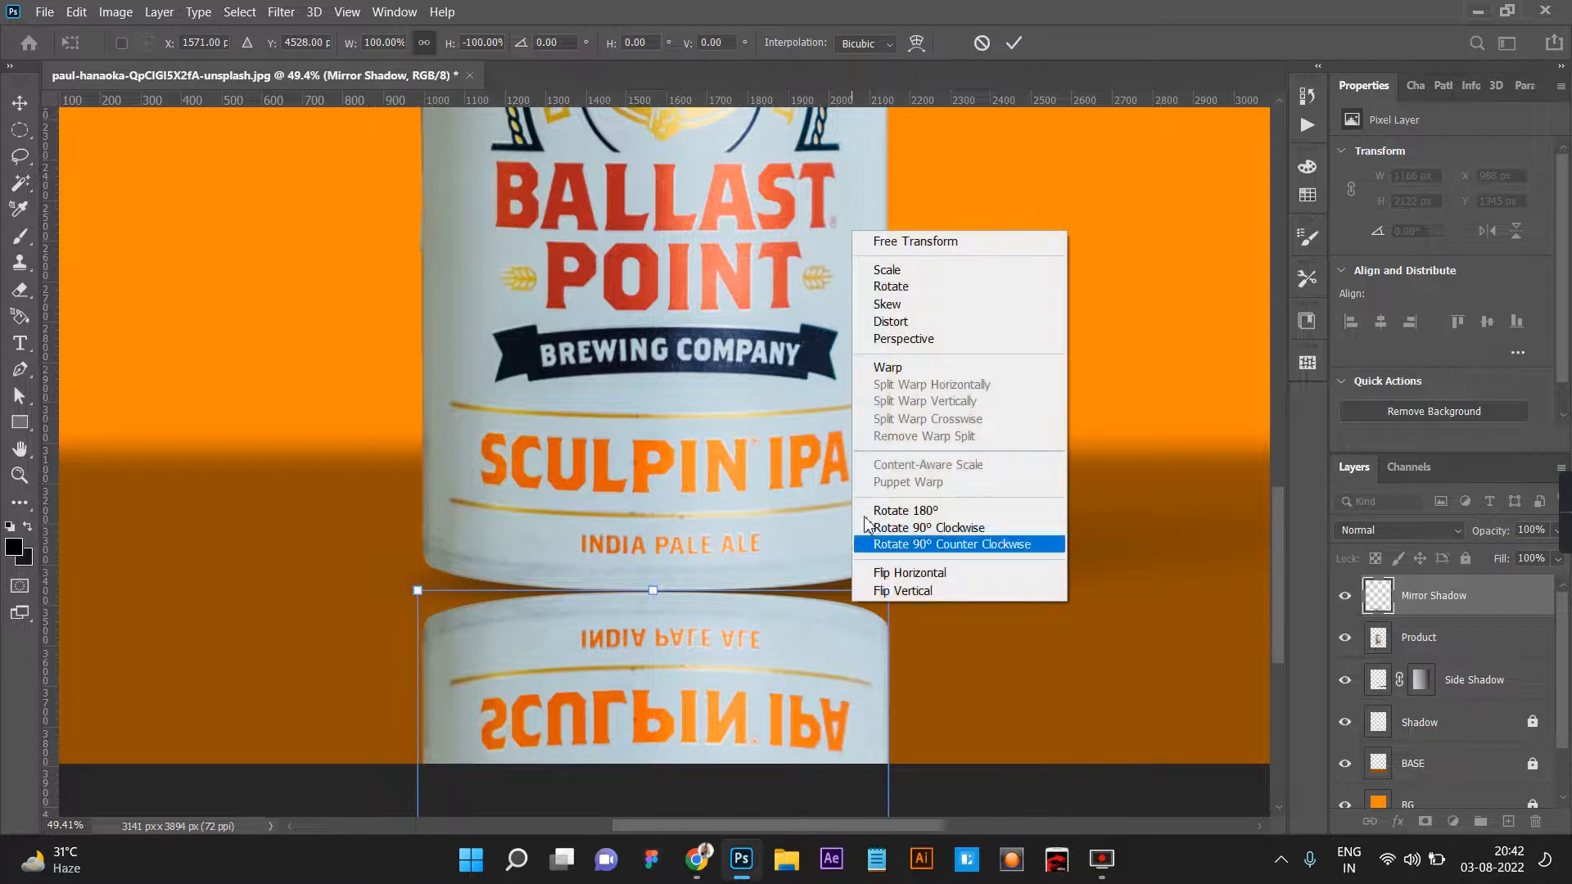
pyautogui.click(885, 367)
pyautogui.moveTo(892, 595); pyautogui.dragTo(889, 546)
pyautogui.moveTo(418, 590); pyautogui.dragTo(420, 538)
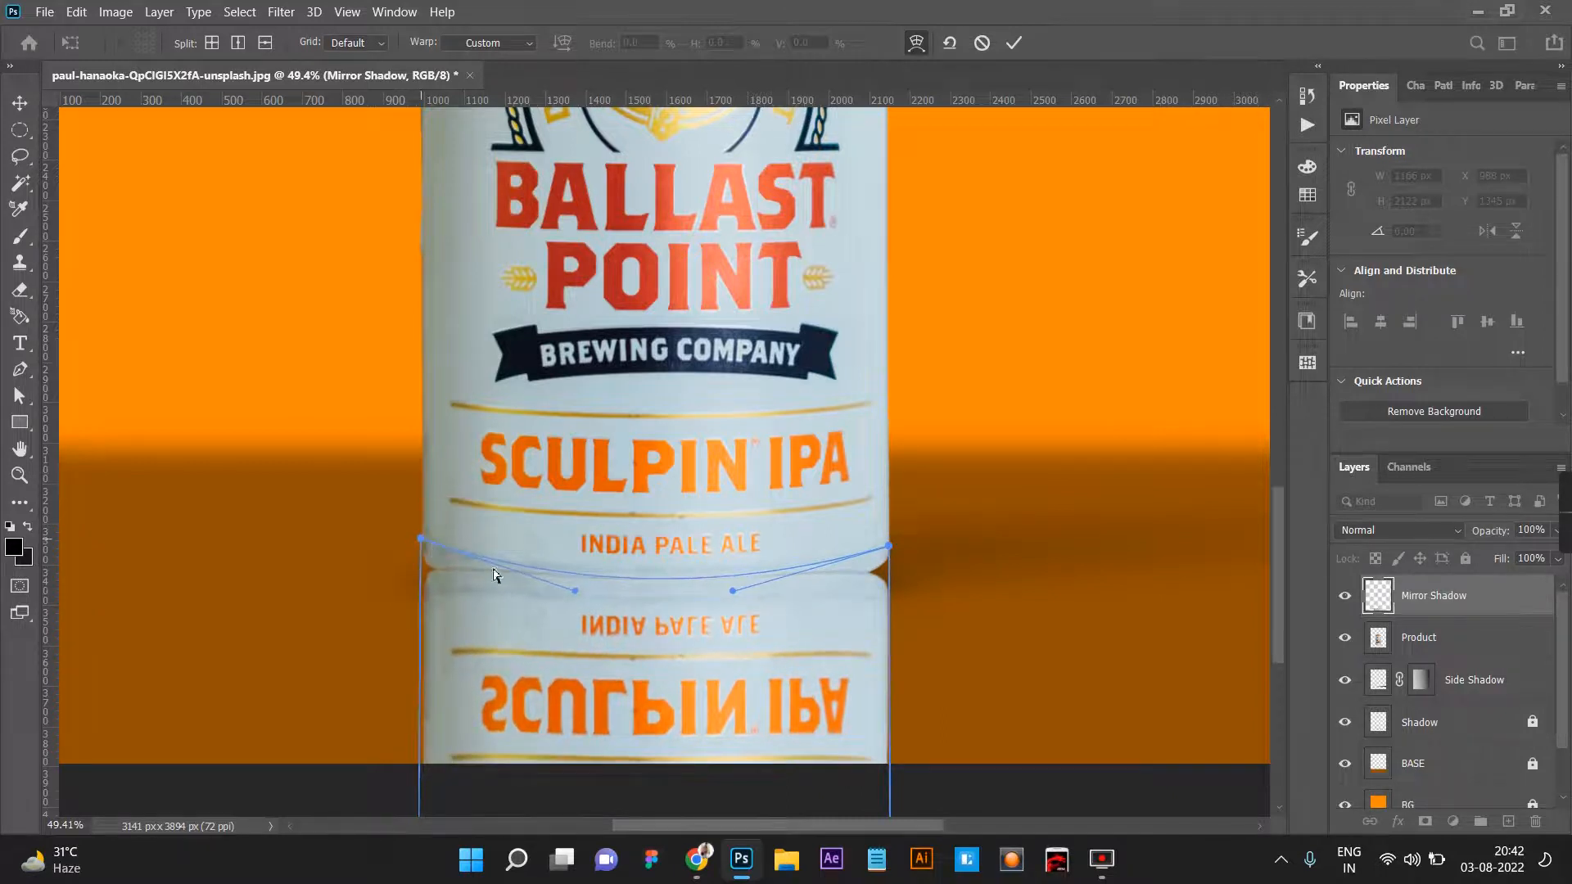
# Split the warp at the middle and on both sides, bend the reflection's edge along the can's curved base, and apply it.
pyautogui.click(651, 584)
pyautogui.moveTo(648, 580); pyautogui.dragTo(647, 589)
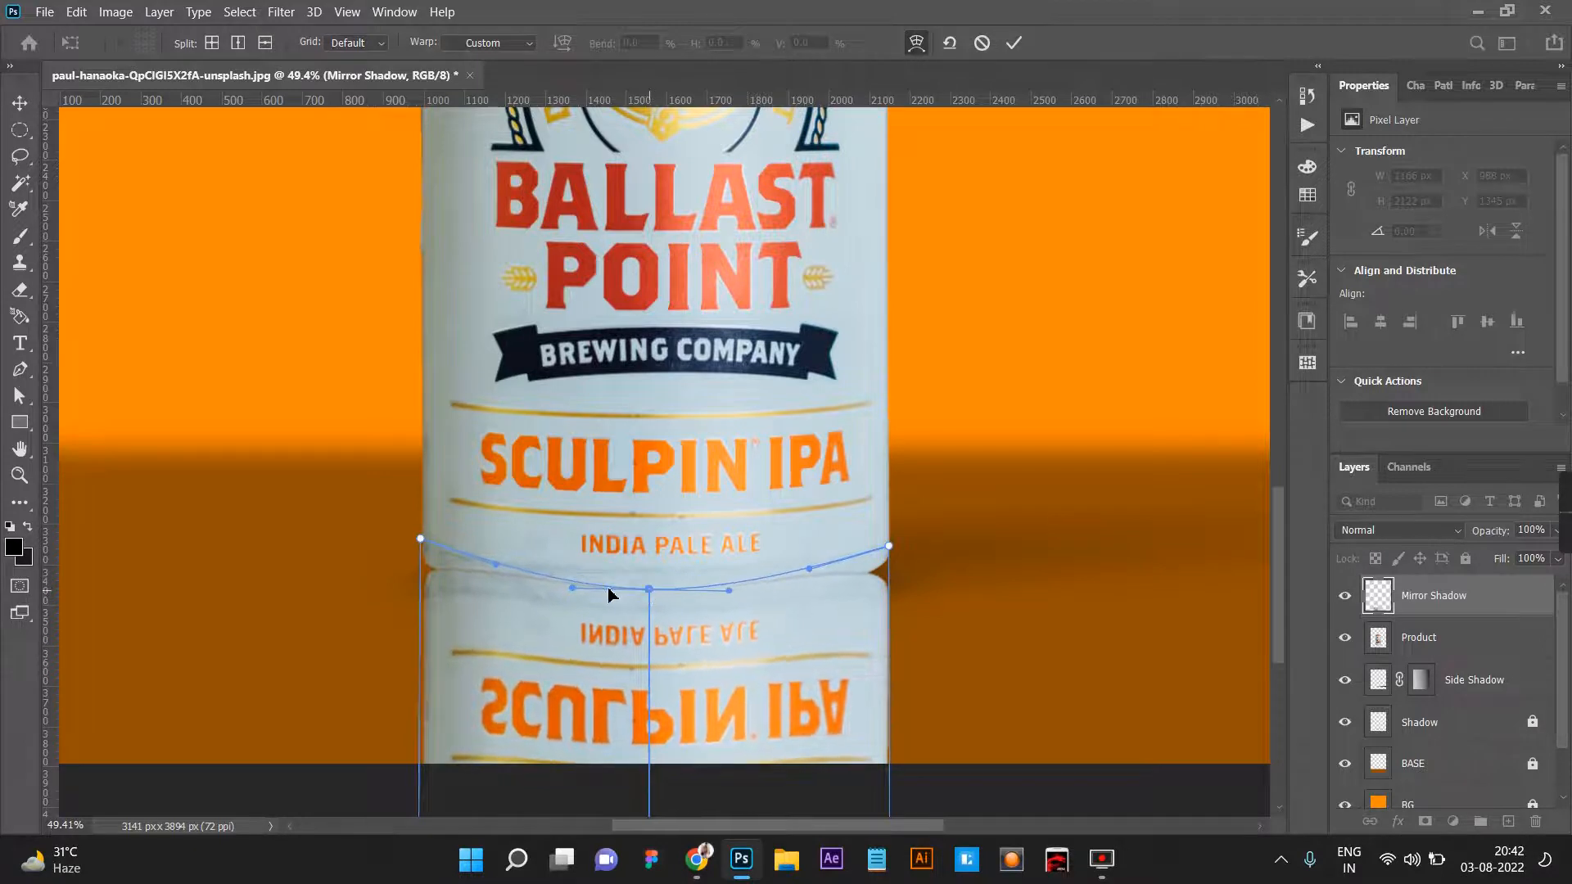
pyautogui.click(526, 573)
pyautogui.moveTo(525, 573); pyautogui.dragTo(521, 580)
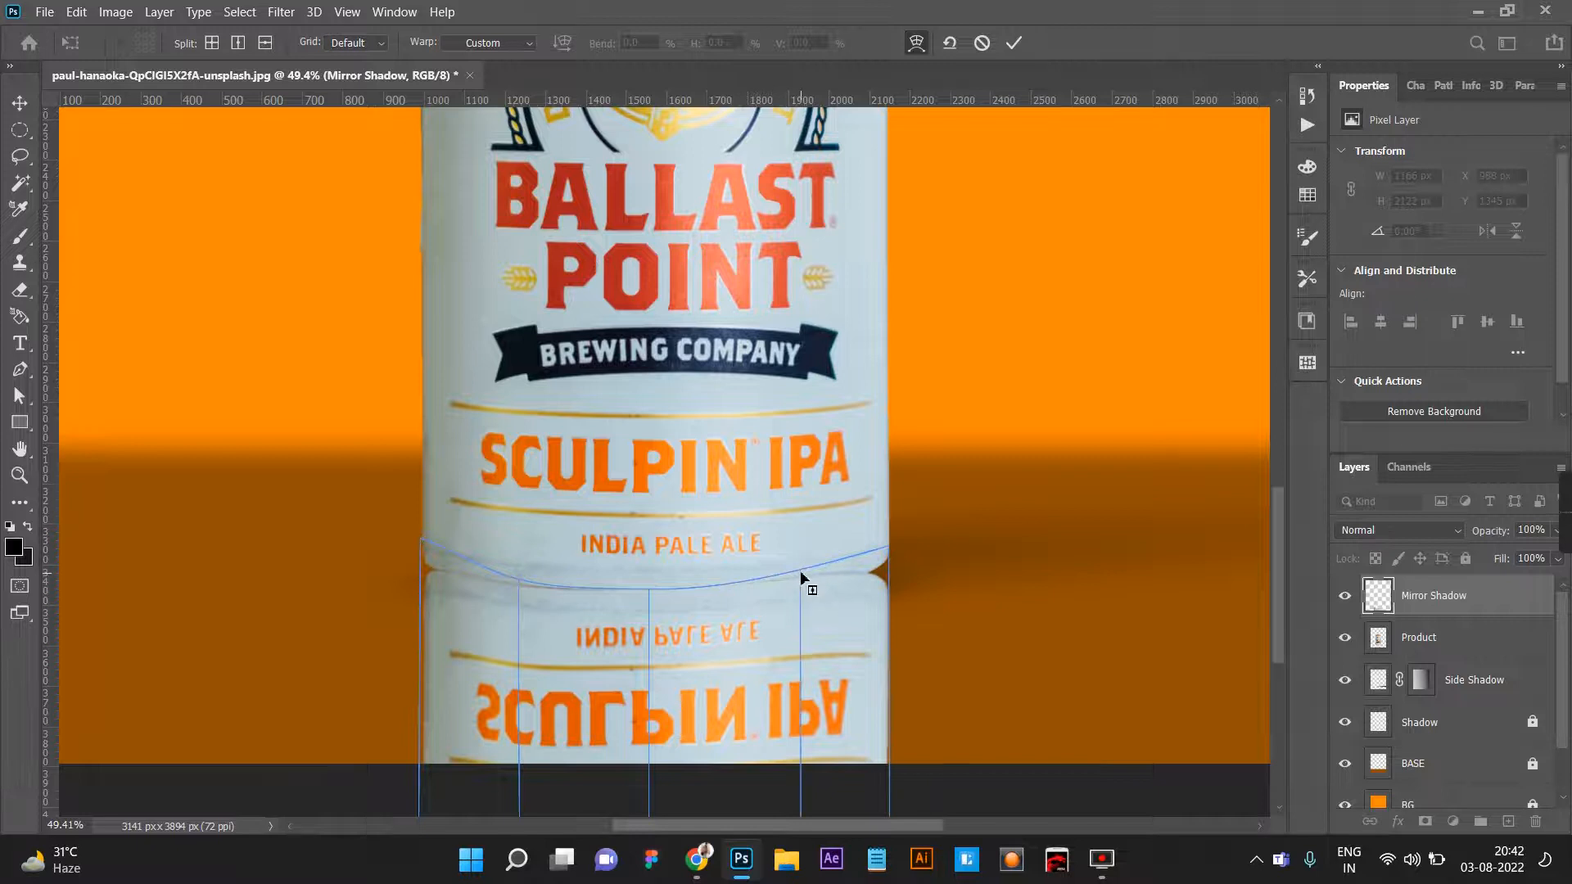
pyautogui.moveTo(801, 575); pyautogui.dragTo(805, 580)
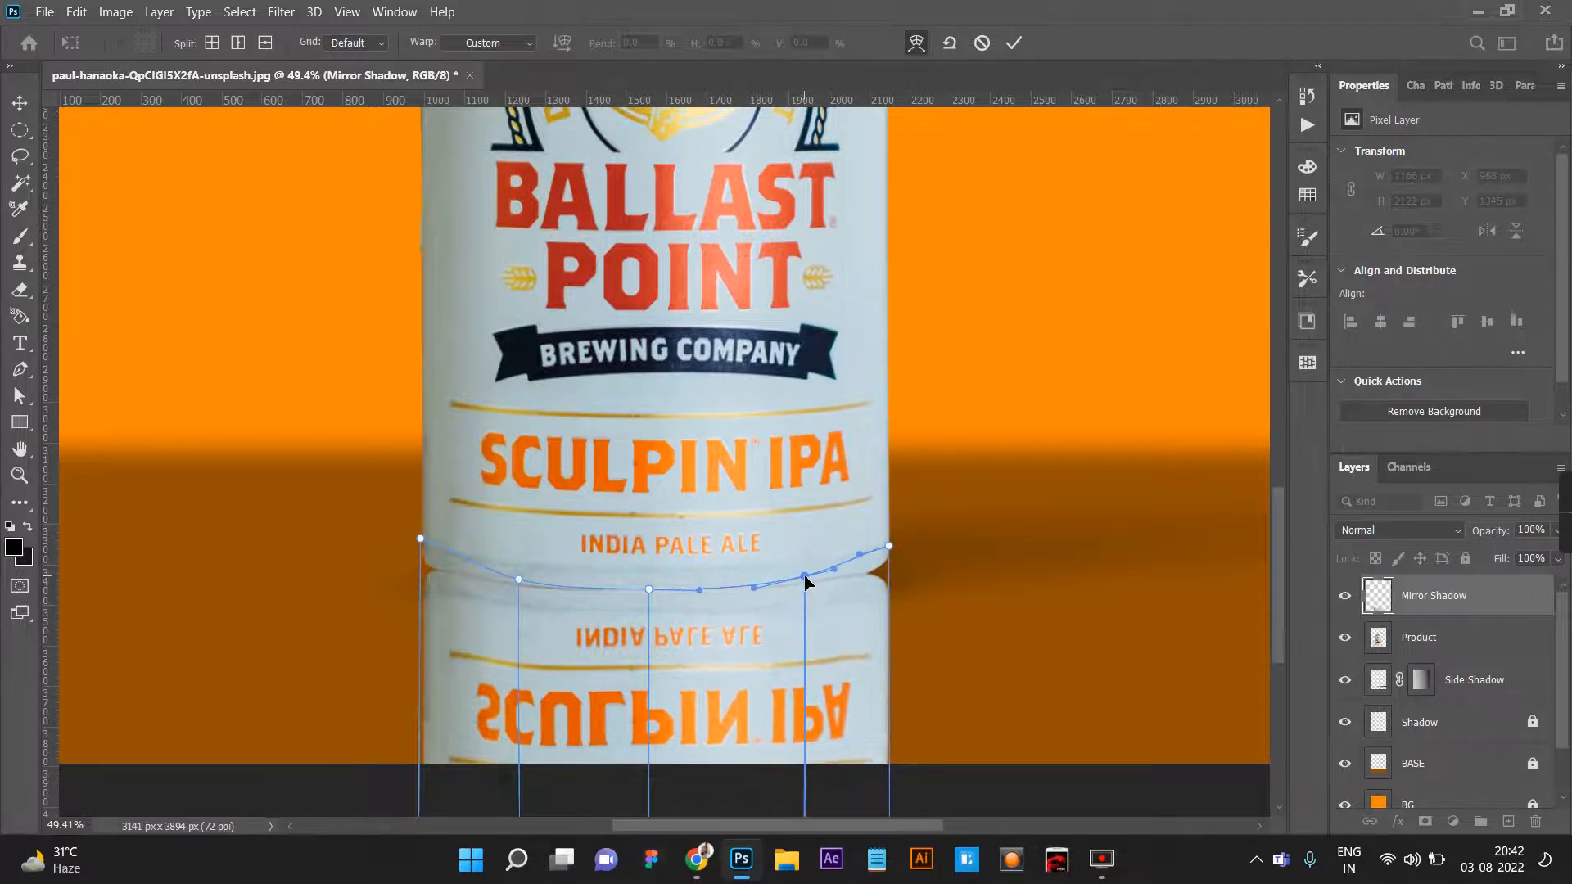
pyautogui.click(1013, 42)
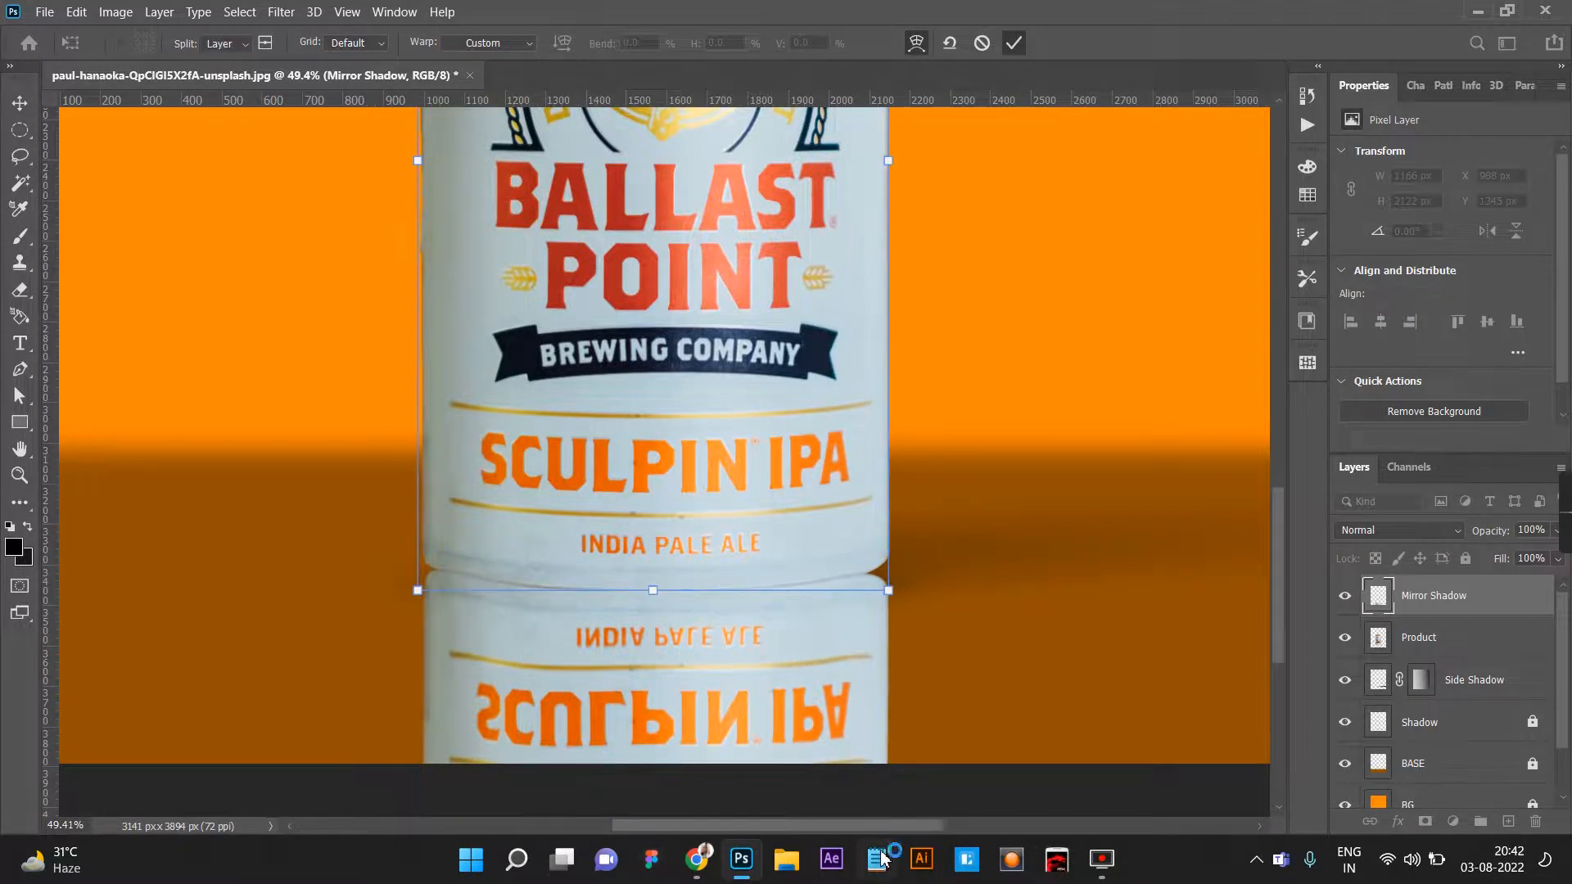
# Apply a Motion Blur to the Mirror Shadow layer with an angle of 0° and a distance of 64 pixels.
pyautogui.scroll(-6, 908, 694)
pyautogui.click(936, 733)
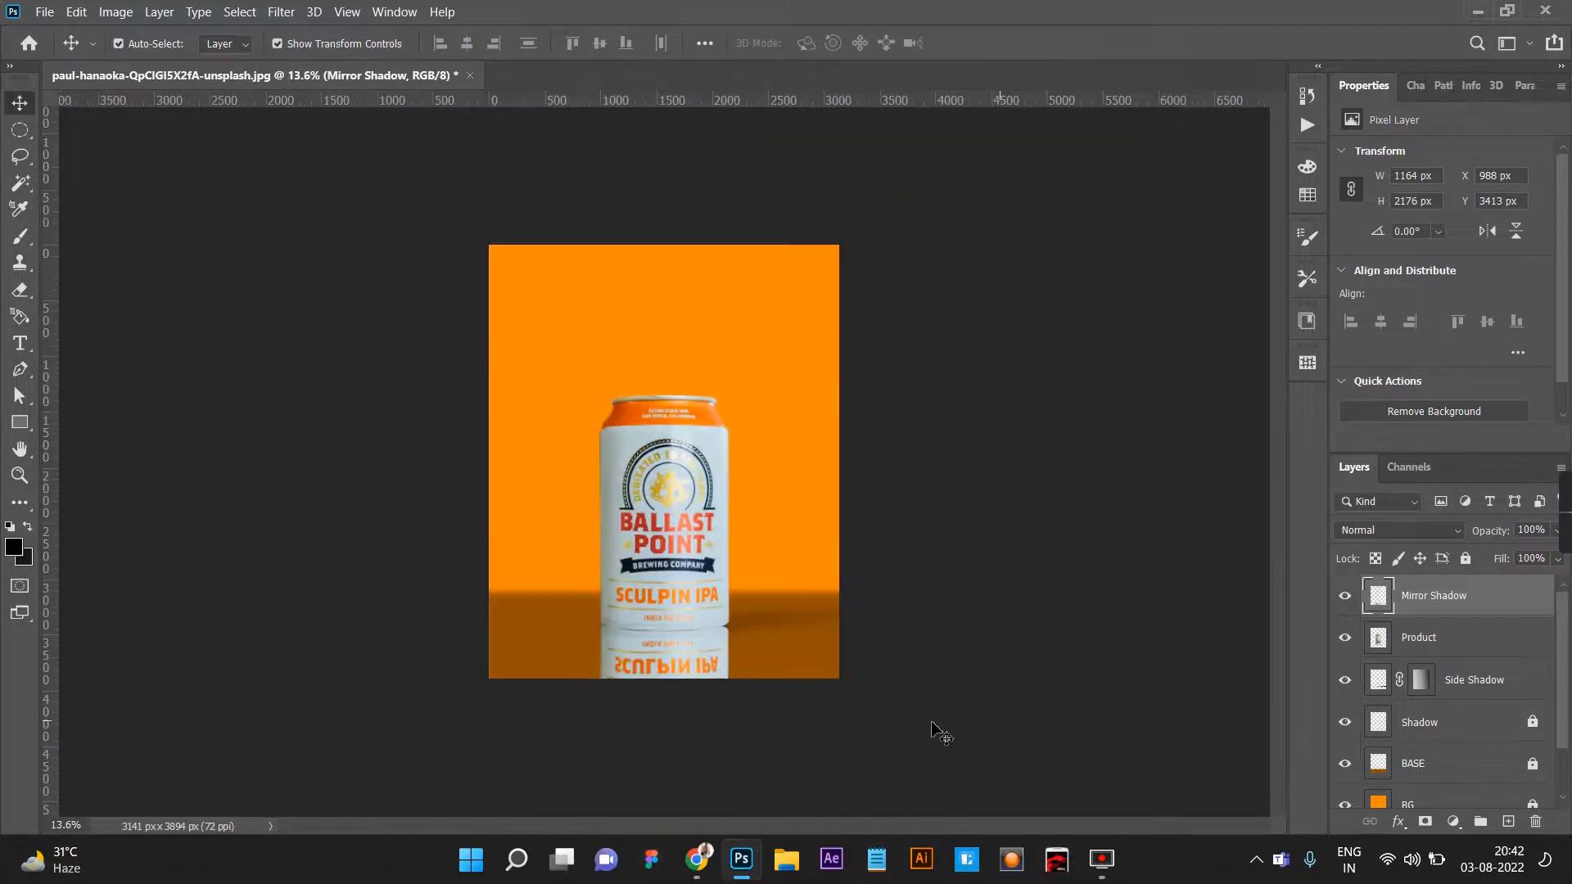
pyautogui.scroll(2, 701, 726)
pyautogui.click(694, 737)
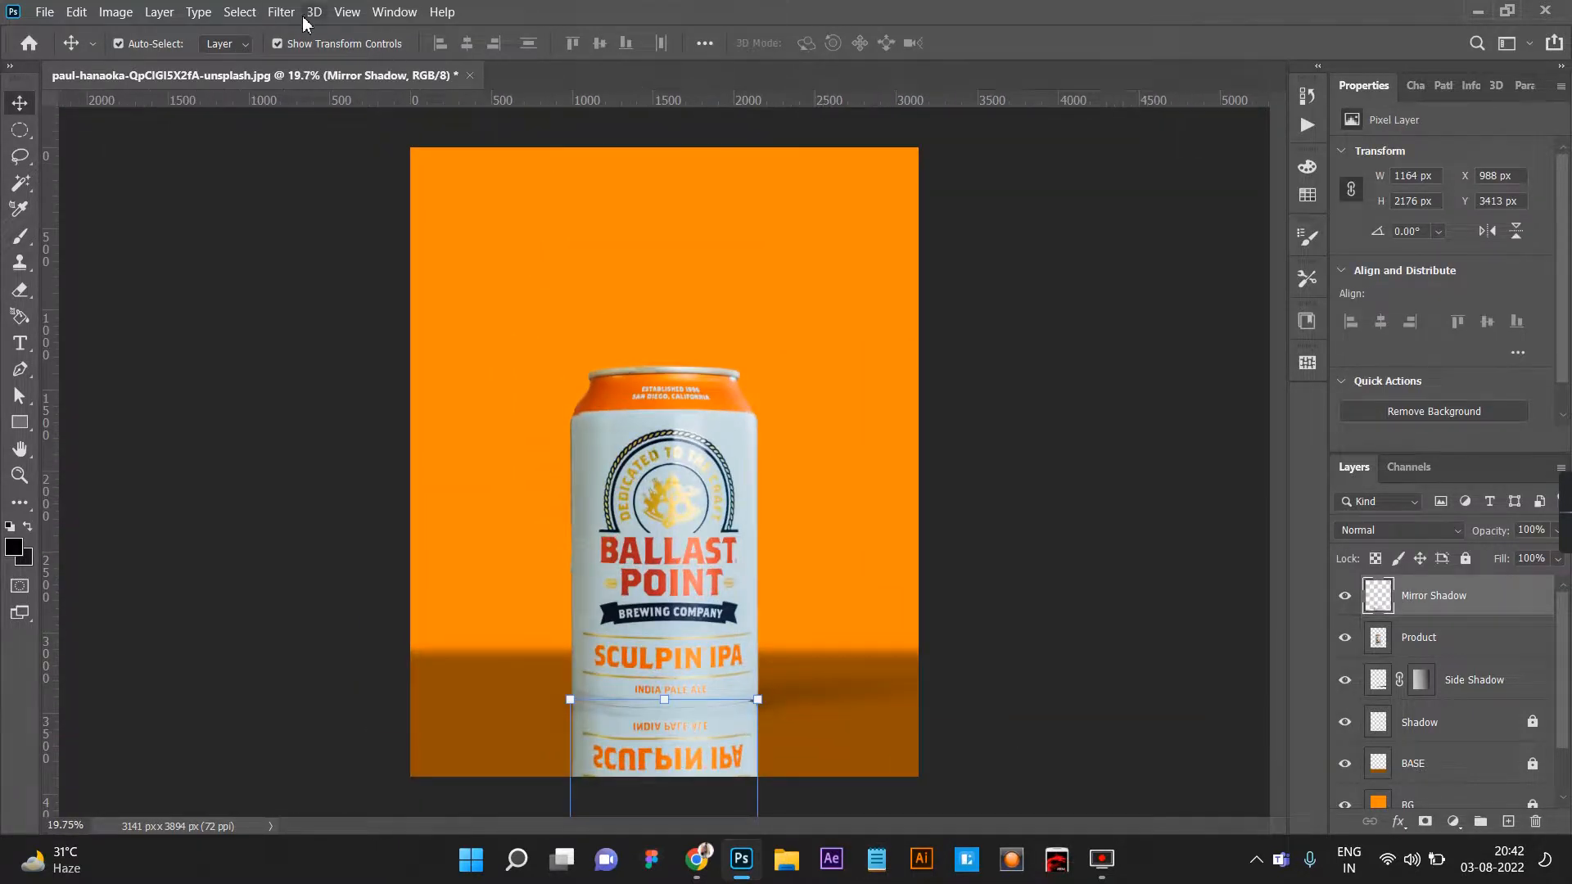
pyautogui.click(281, 12)
pyautogui.moveTo(491, 229)
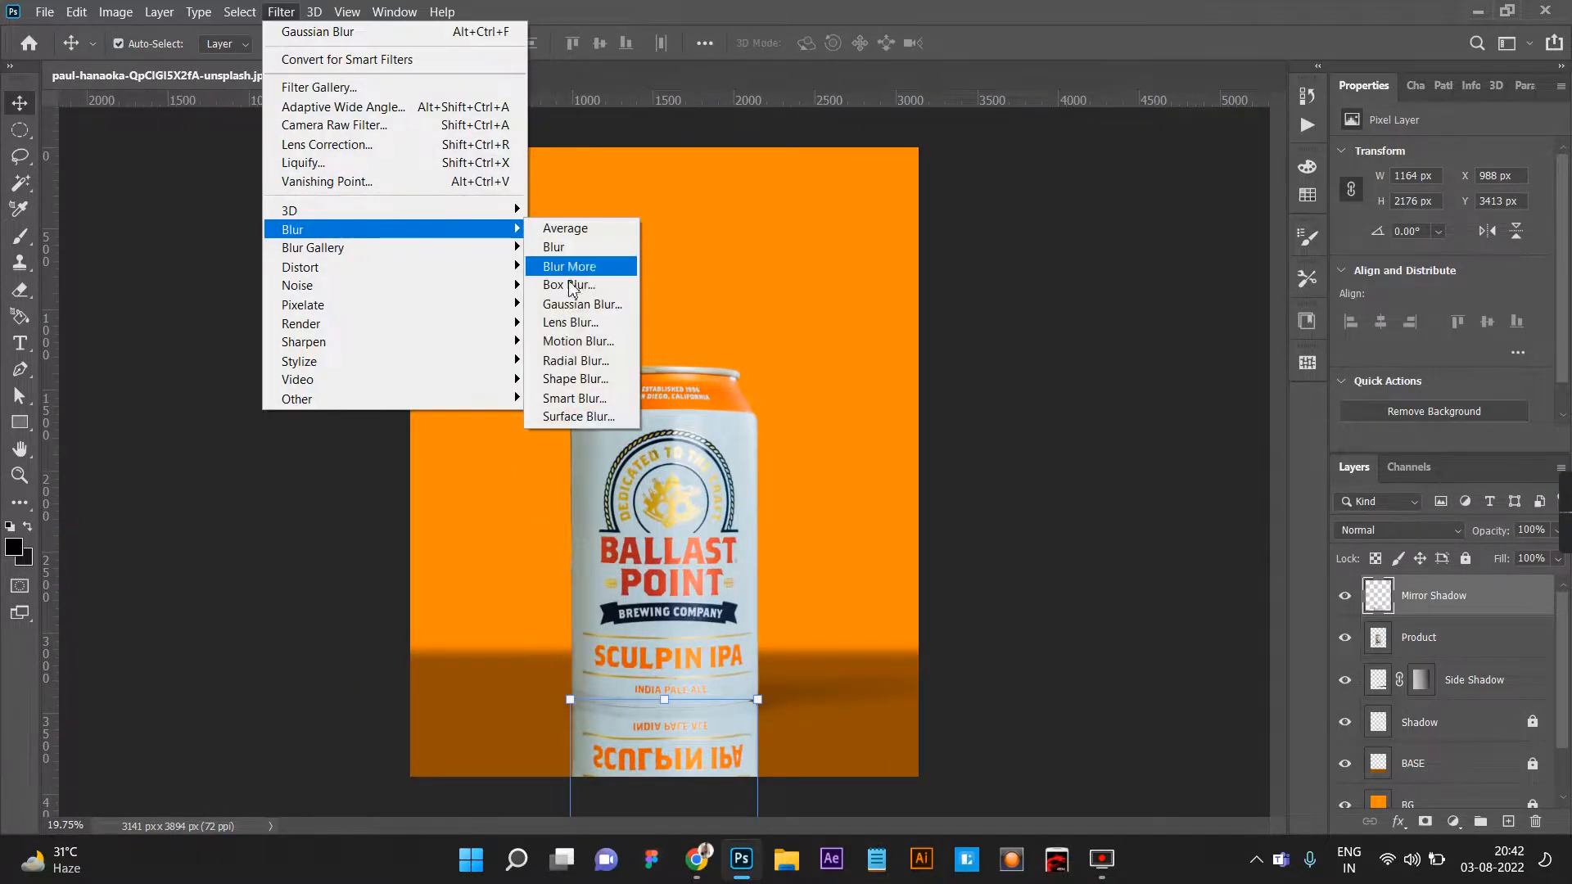
pyautogui.click(565, 341)
pyautogui.moveTo(1208, 577); pyautogui.dragTo(1201, 577)
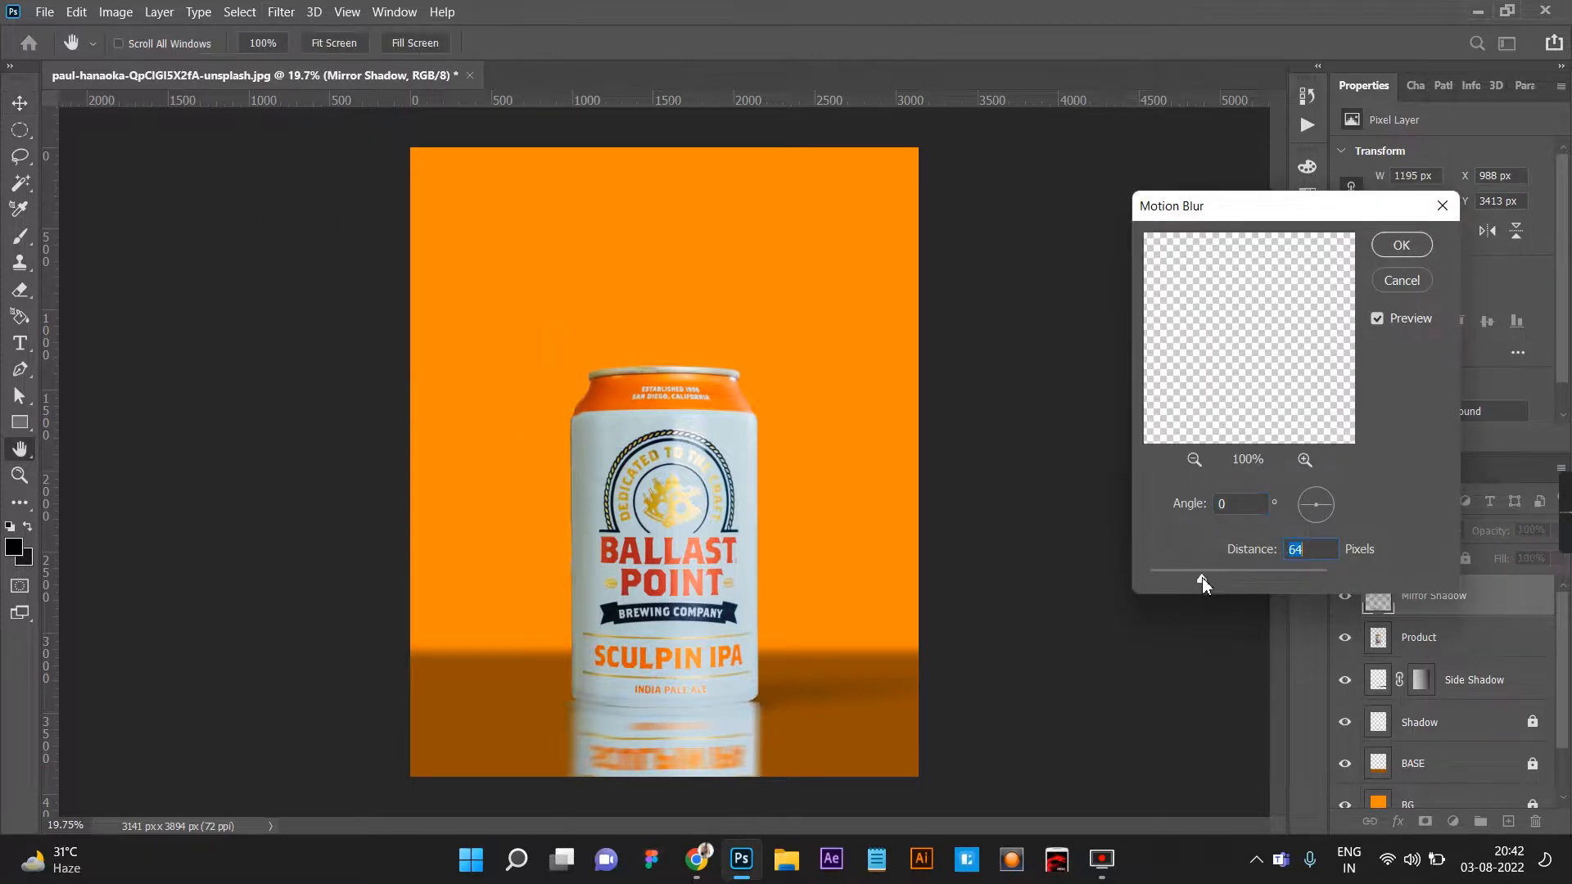
pyautogui.click(1400, 244)
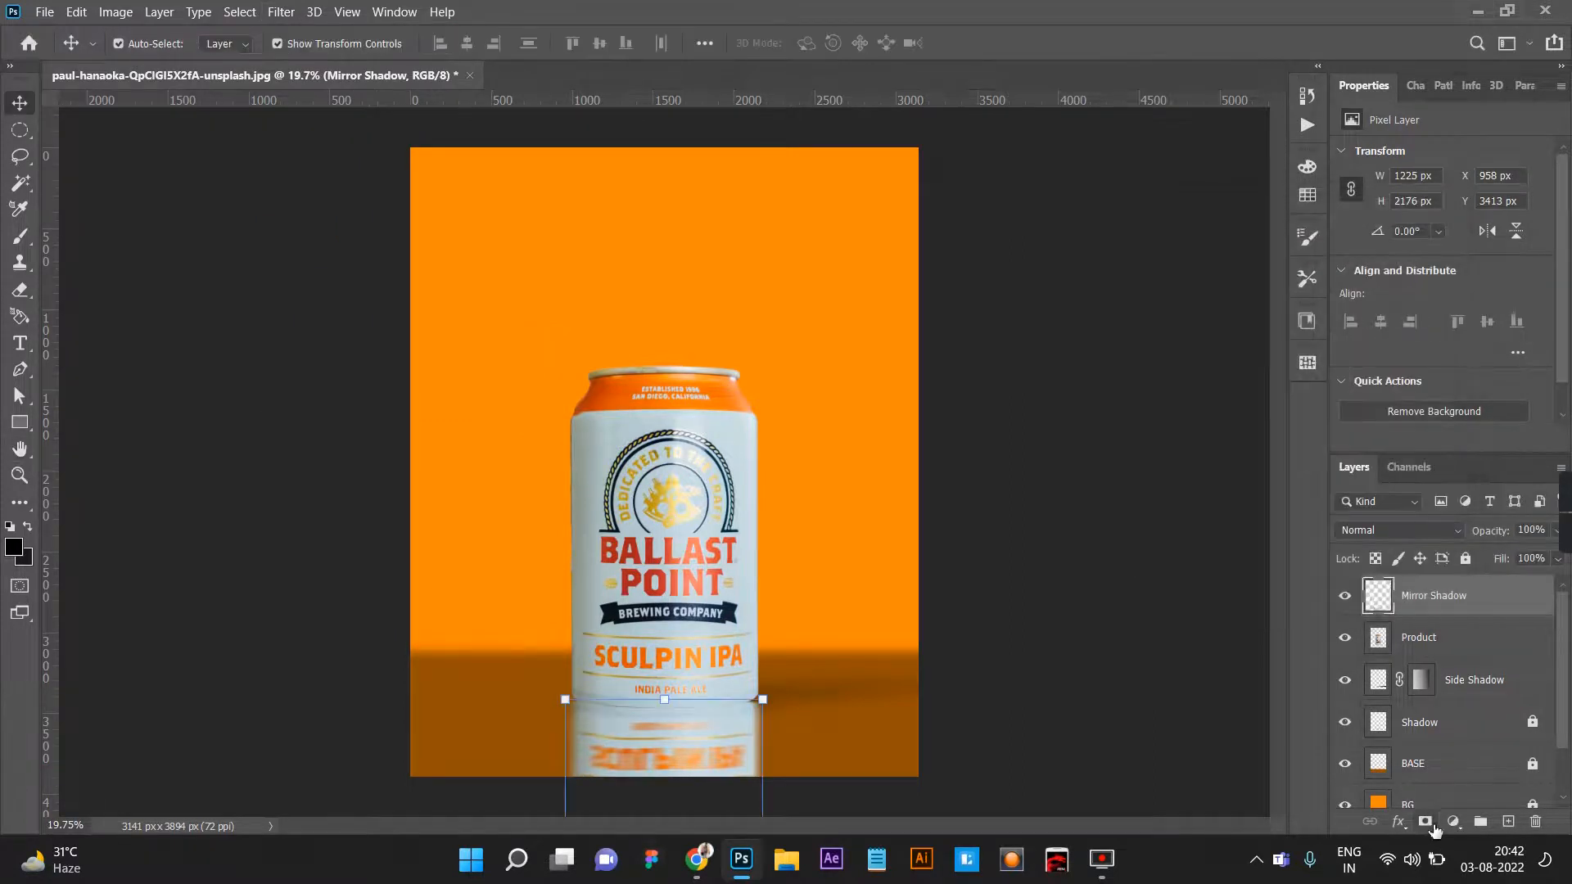
# Add a layer mask to Mirror Shadow and move the layer between Shadow and BASE.
pyautogui.click(1425, 822)
pyautogui.moveTo(1465, 596); pyautogui.dragTo(1408, 735)
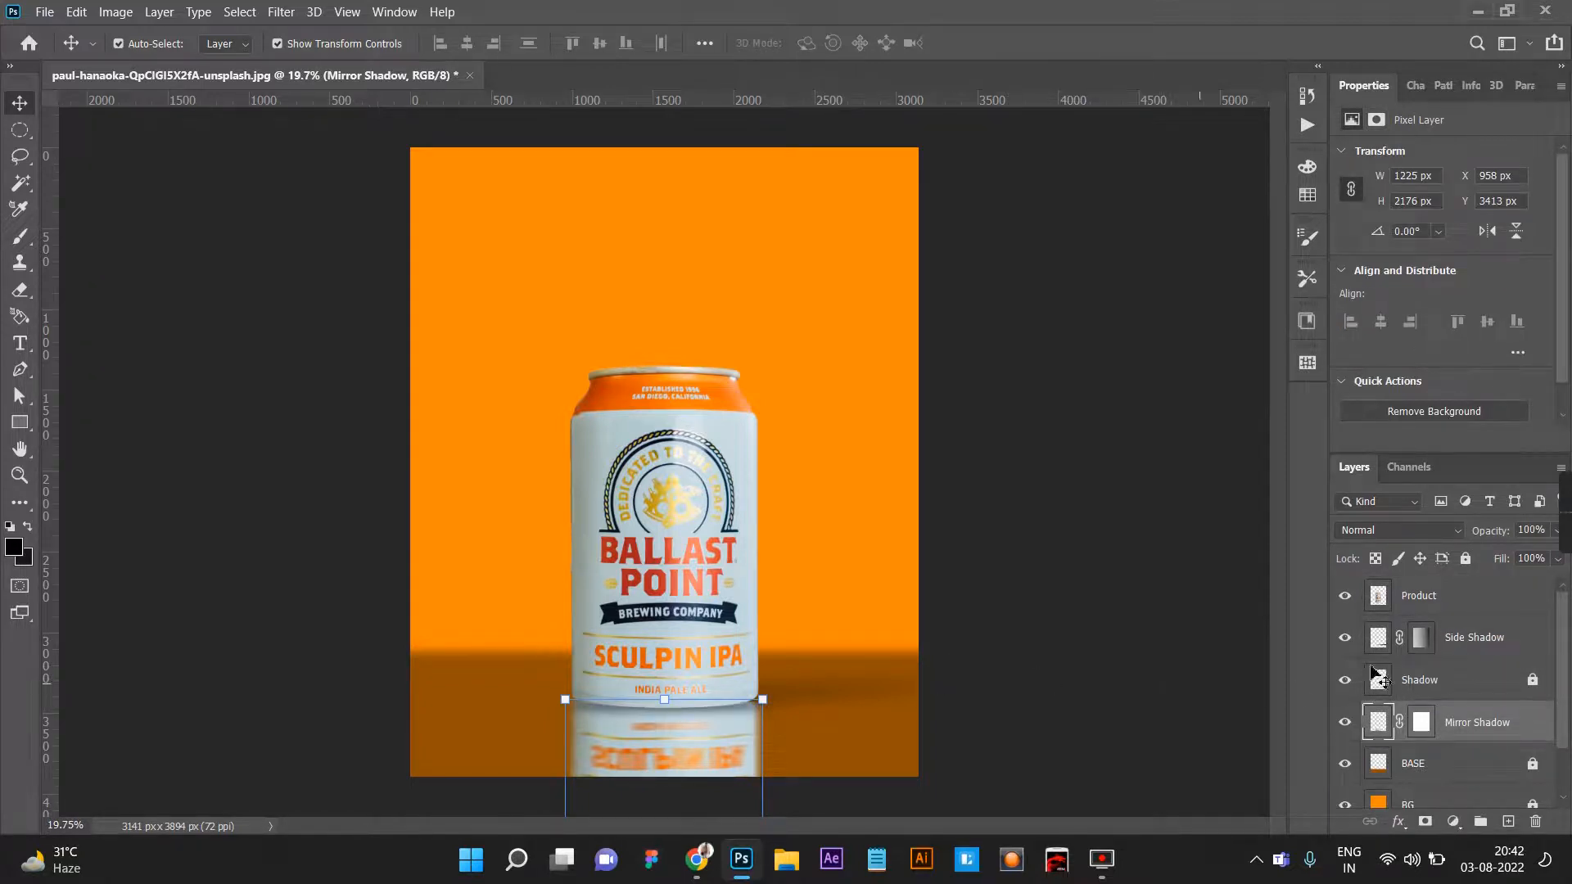
# Draw a black-to-white gradient upward on the Mirror Shadow mask to fade the reflection toward the canvas bottom, then deselect the layer.
pyautogui.press('g')
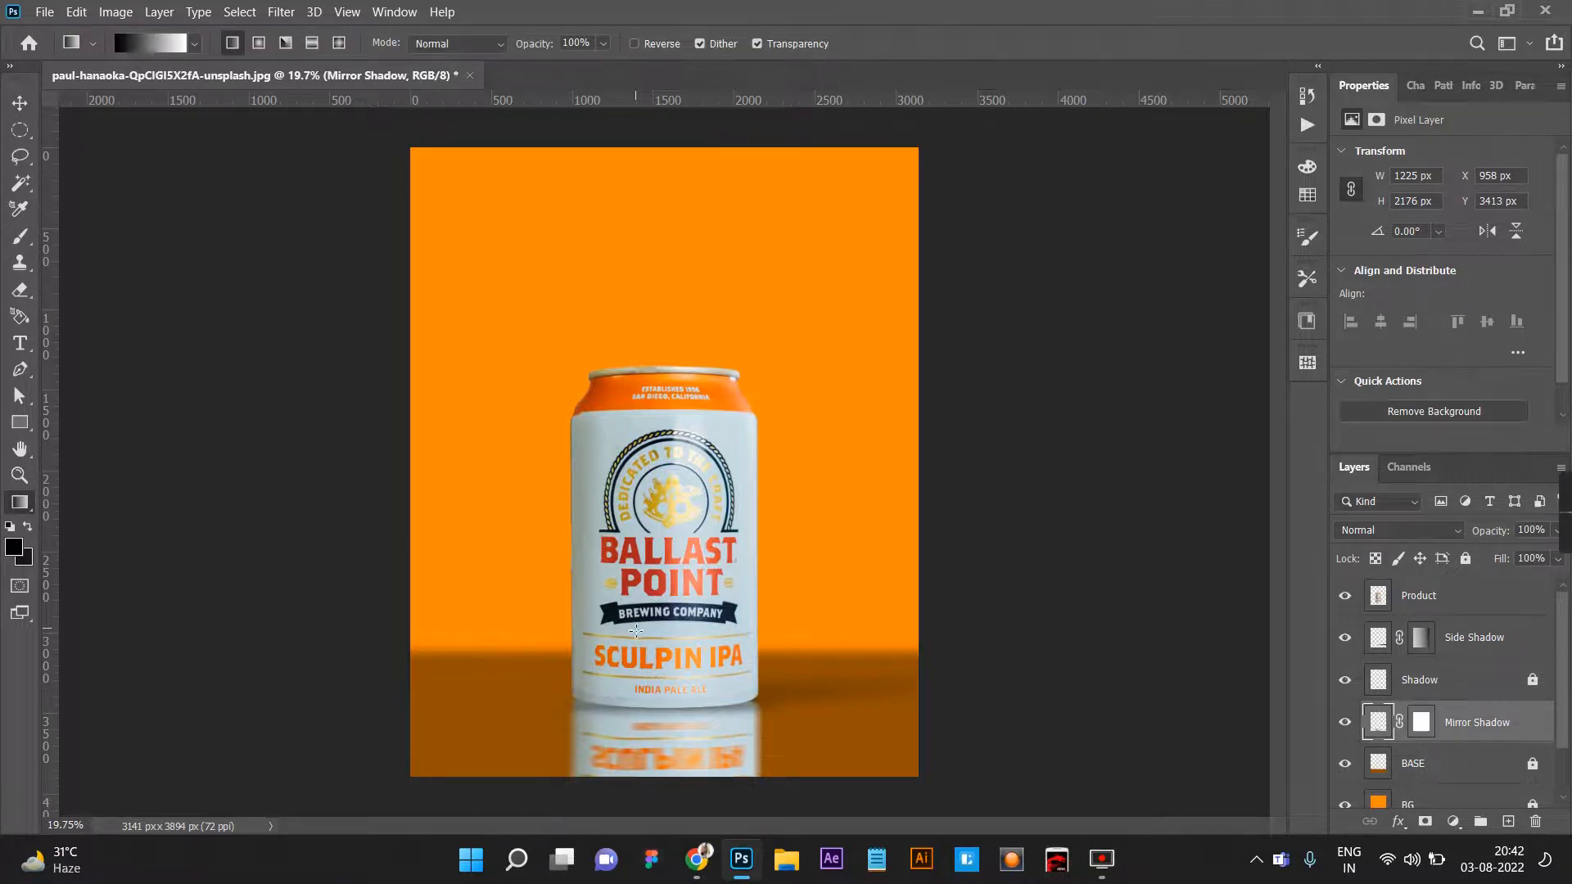
pyautogui.moveTo(647, 800); pyautogui.dragTo(647, 801)
pyautogui.hotkey('ctrl', 'z')
pyautogui.click(1413, 730)
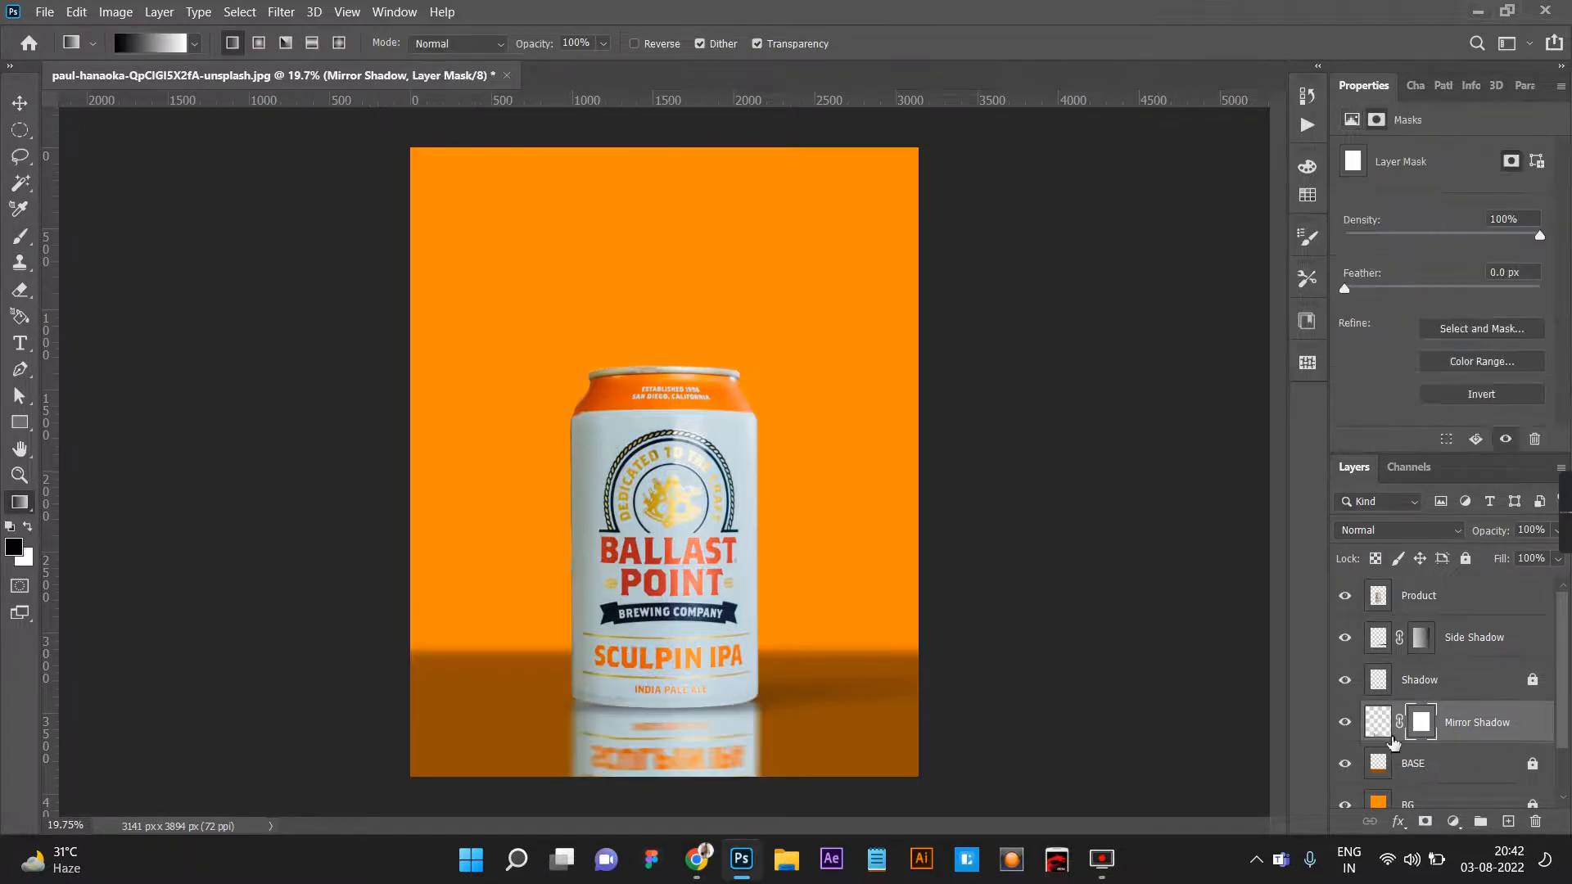
pyautogui.moveTo(645, 680); pyautogui.dragTo(639, 640)
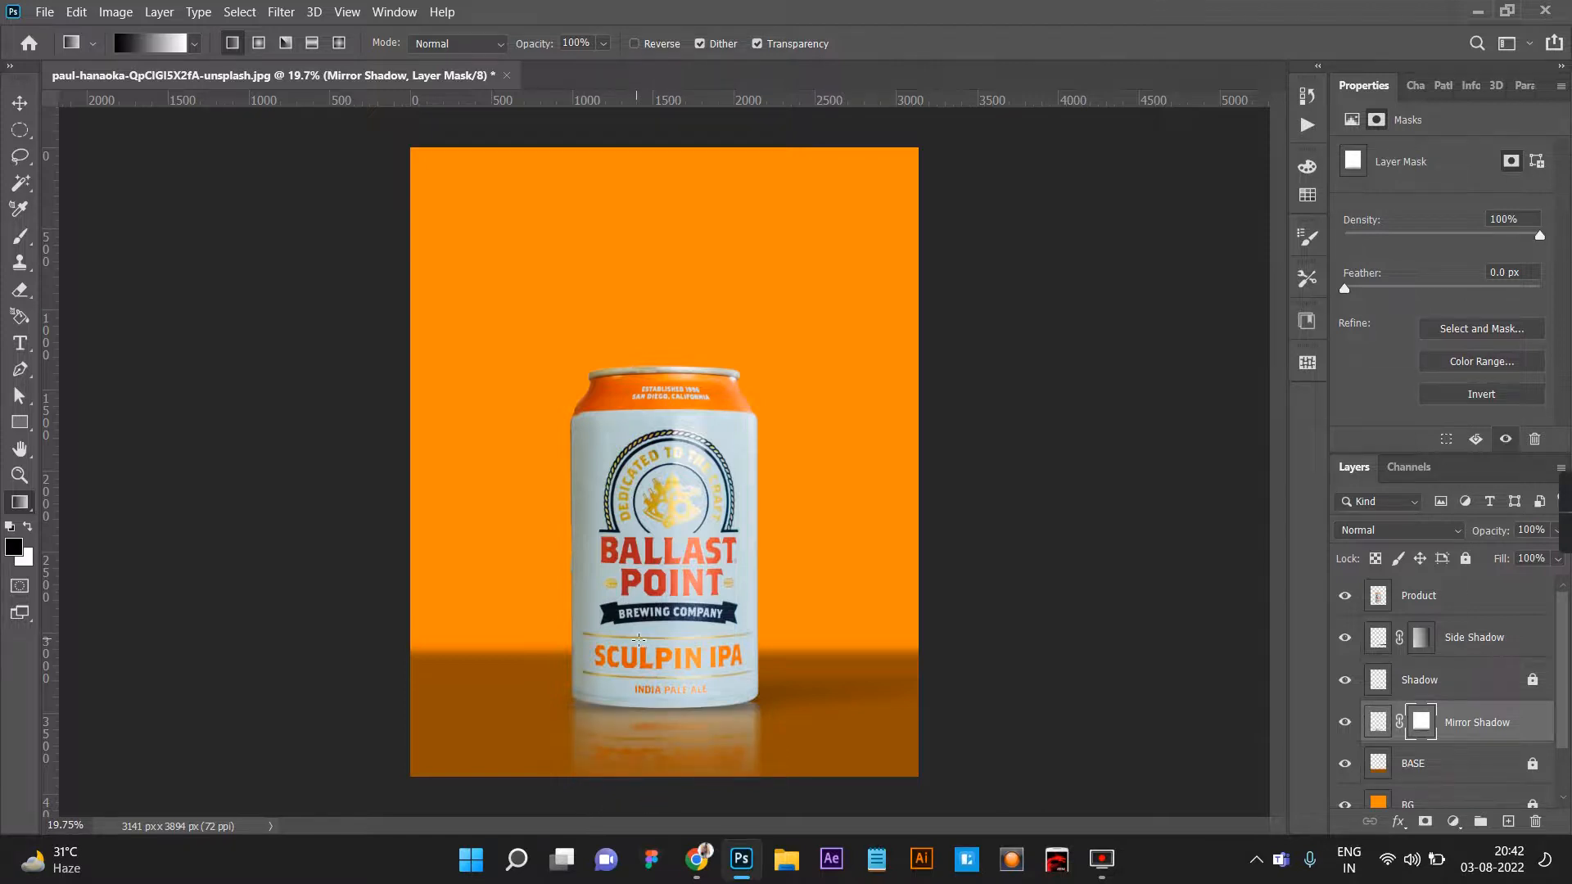
pyautogui.scroll(-5, 712, 701)
pyautogui.click(20, 104)
pyautogui.click(943, 523)
# Unlock the BG layer and fill it with the darker orange #e07b05.
pyautogui.scroll(4, 785, 483)
pyautogui.scroll(-2, 903, 502)
pyautogui.scroll(1, 901, 495)
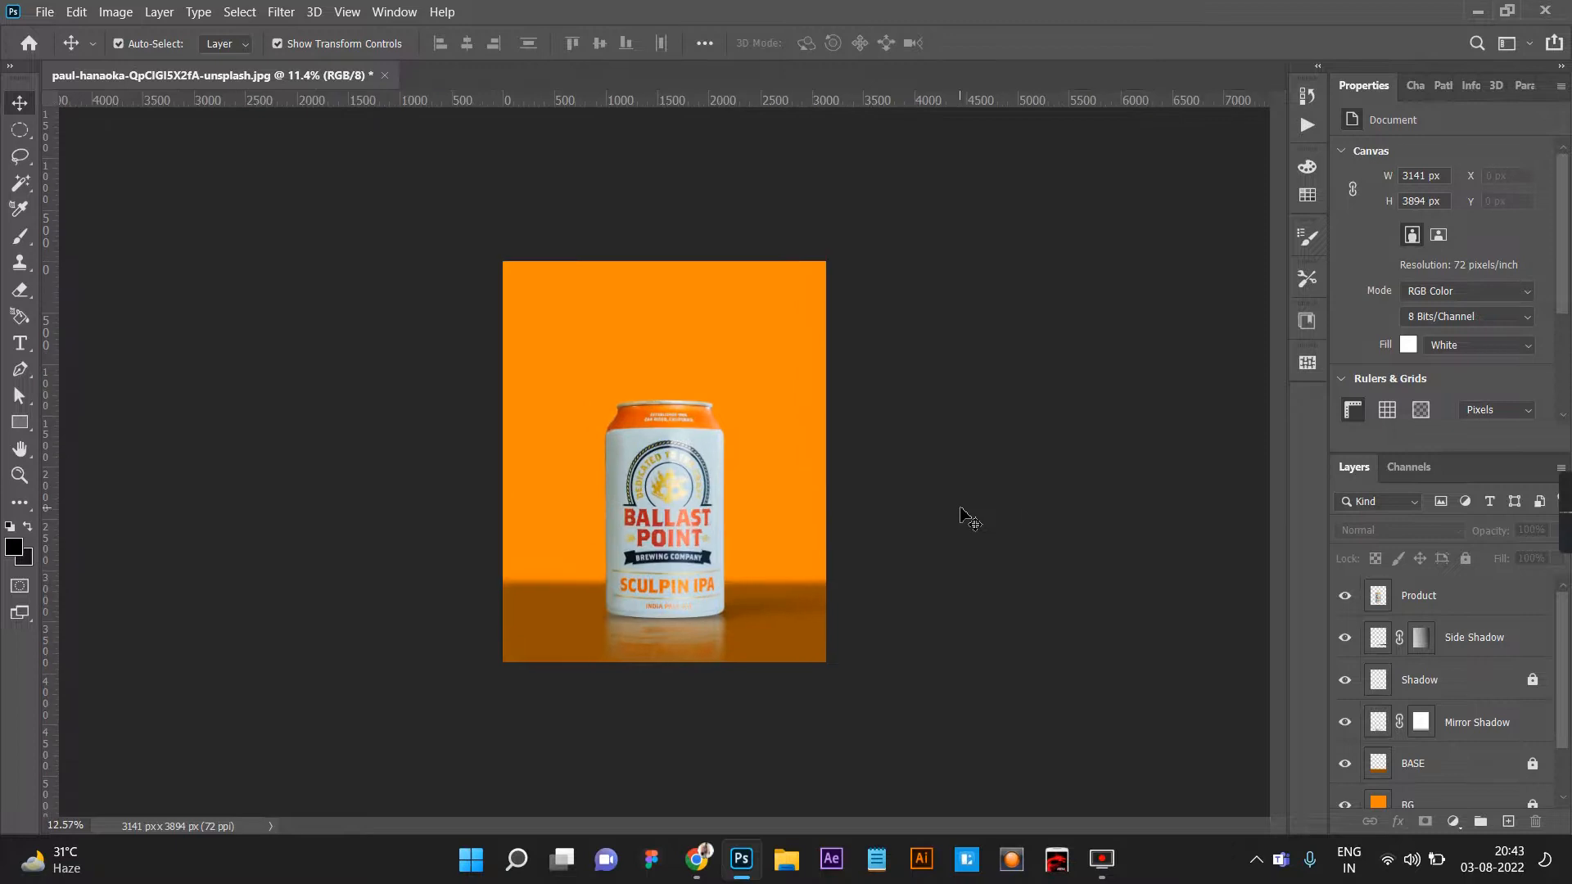
pyautogui.scroll(-2, 1441, 696)
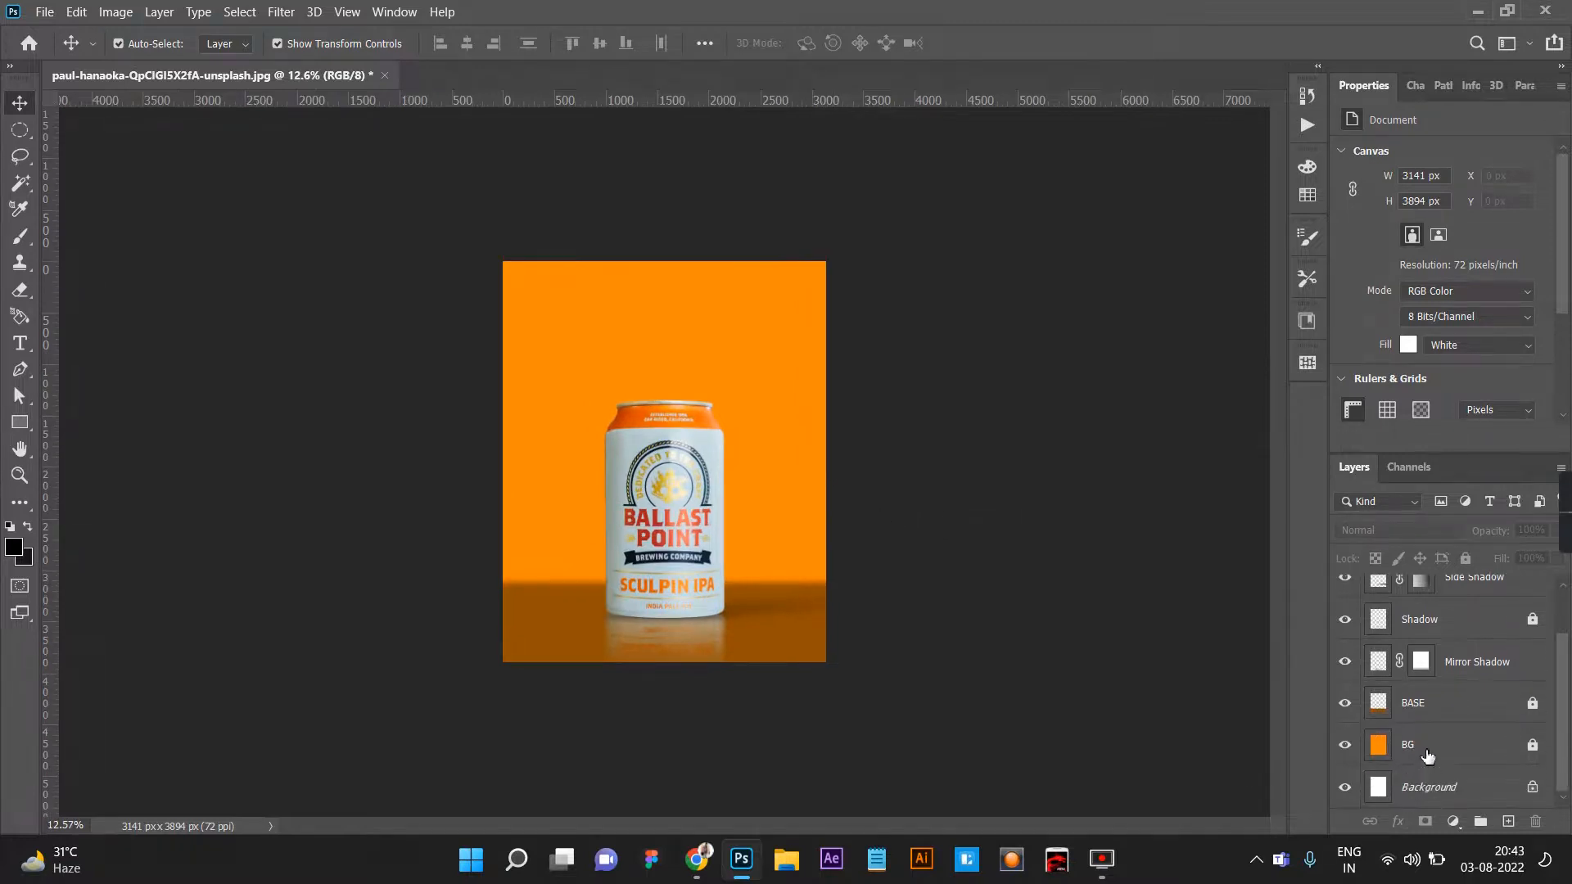
pyautogui.click(1441, 744)
pyautogui.click(13, 547)
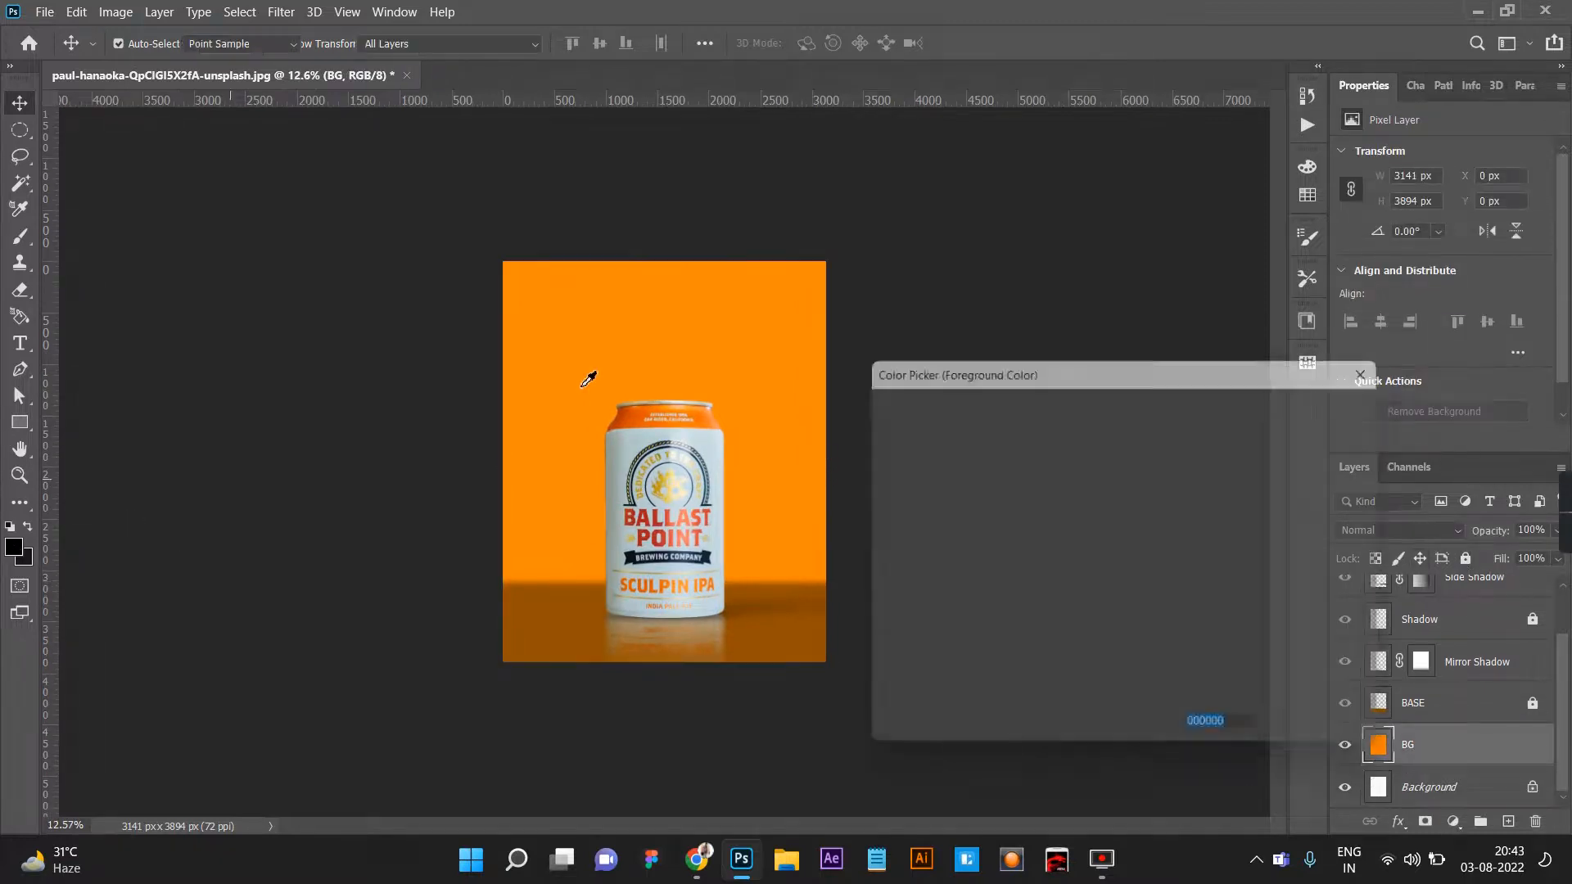
pyautogui.moveTo(1099, 430); pyautogui.dragTo(1123, 442)
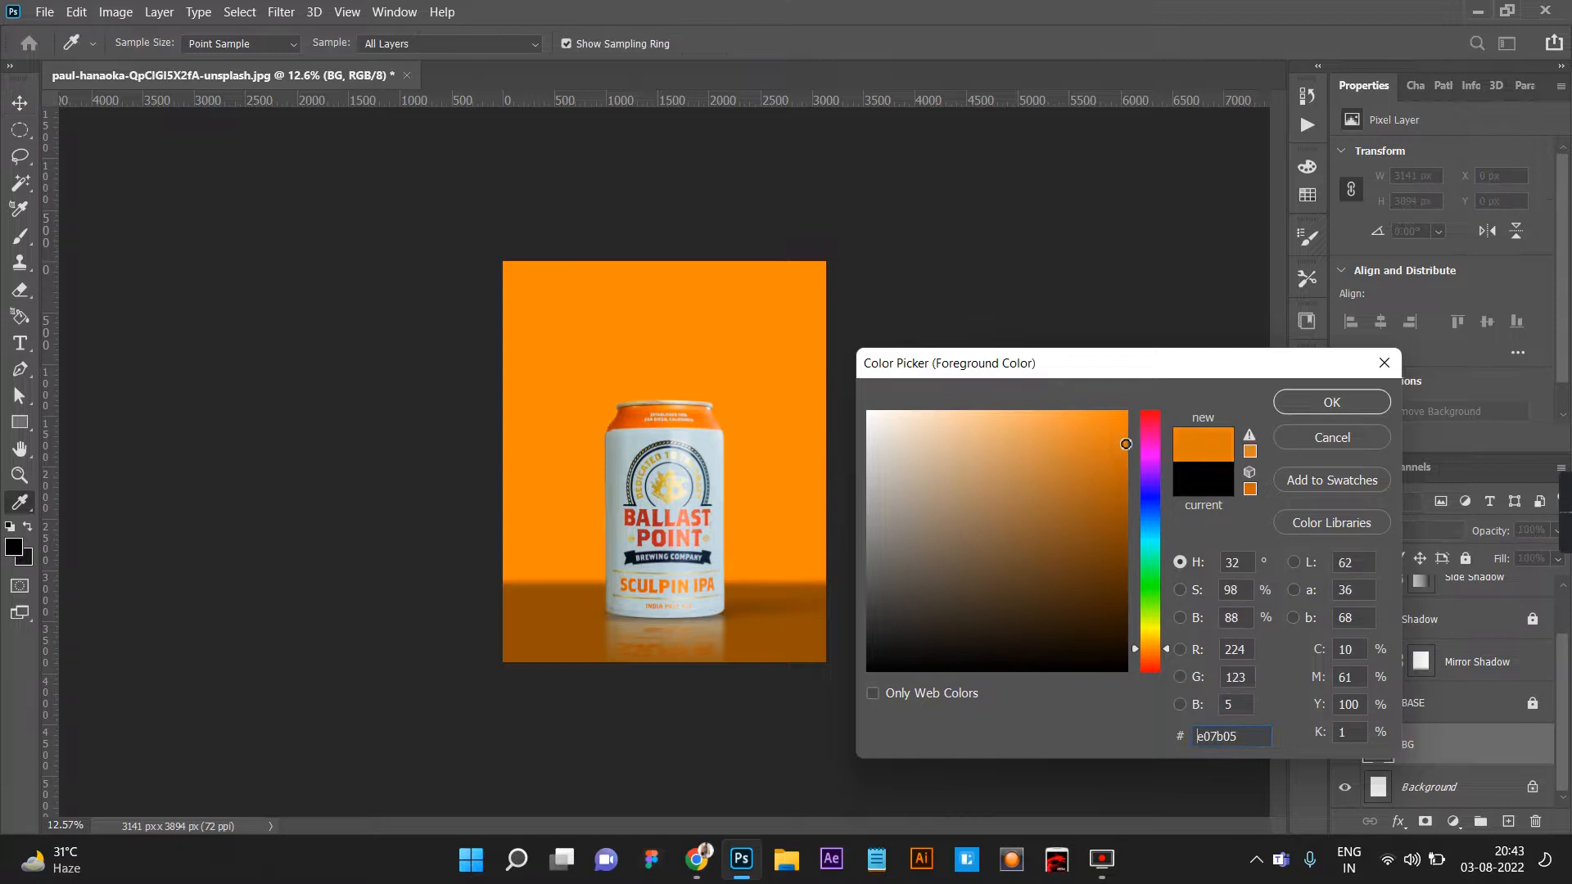
pyautogui.press('Return')
pyautogui.hotkey('alt', 'BackSpace')
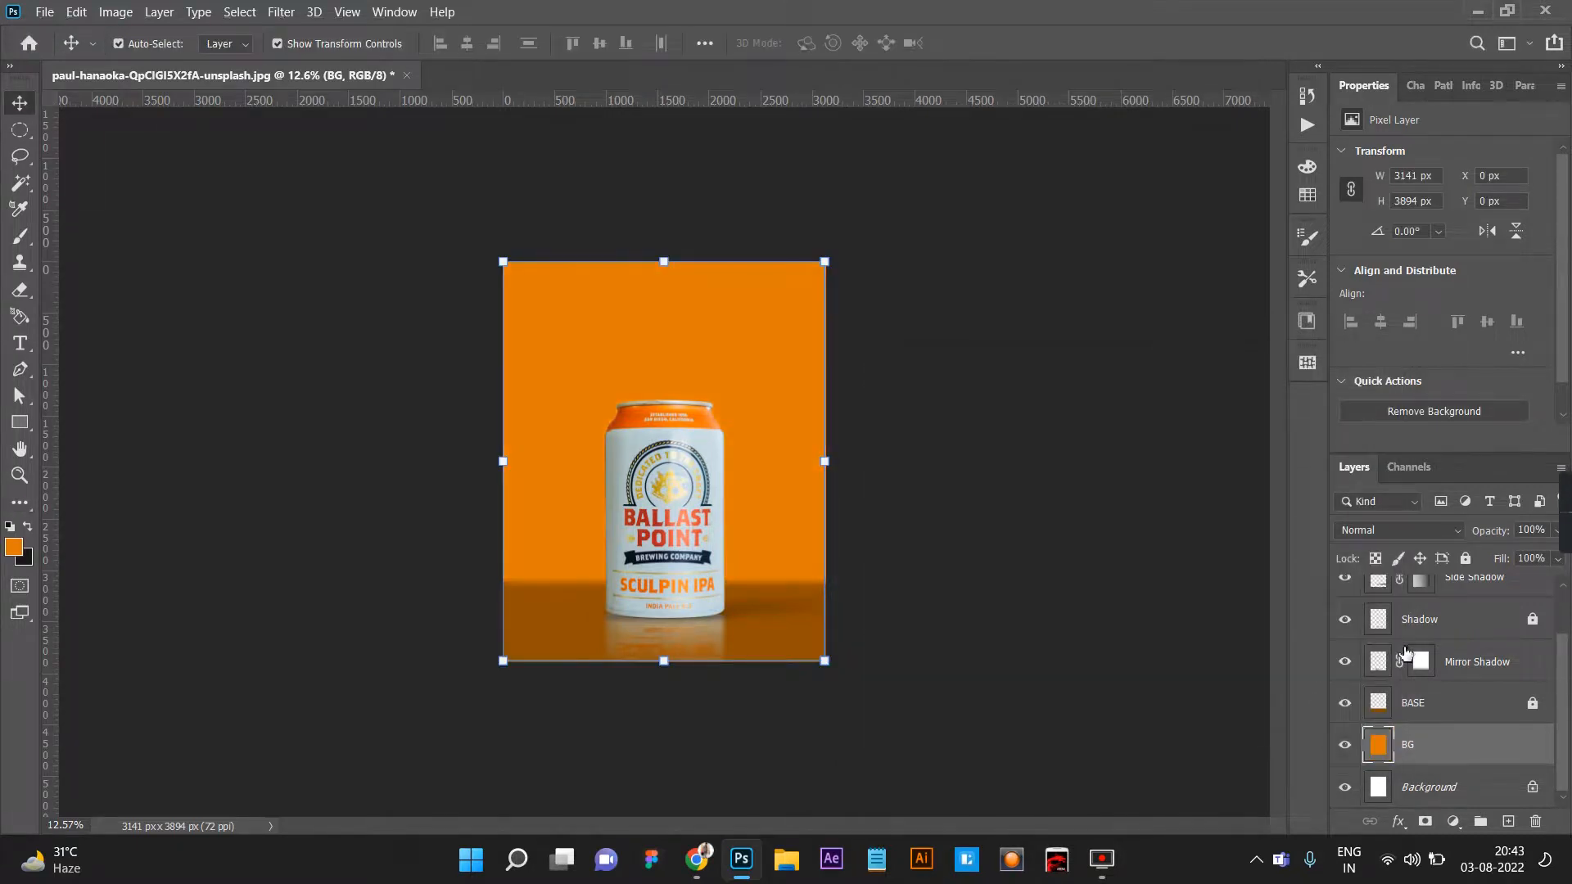
# Add a Brightness/Contrast adjustment above the BASE layer with brightness 18 and contrast 20.
pyautogui.click(949, 532)
pyautogui.scroll(-5, 949, 531)
pyautogui.scroll(4, 949, 531)
pyautogui.moveTo(968, 383); pyautogui.dragTo(825, 691)
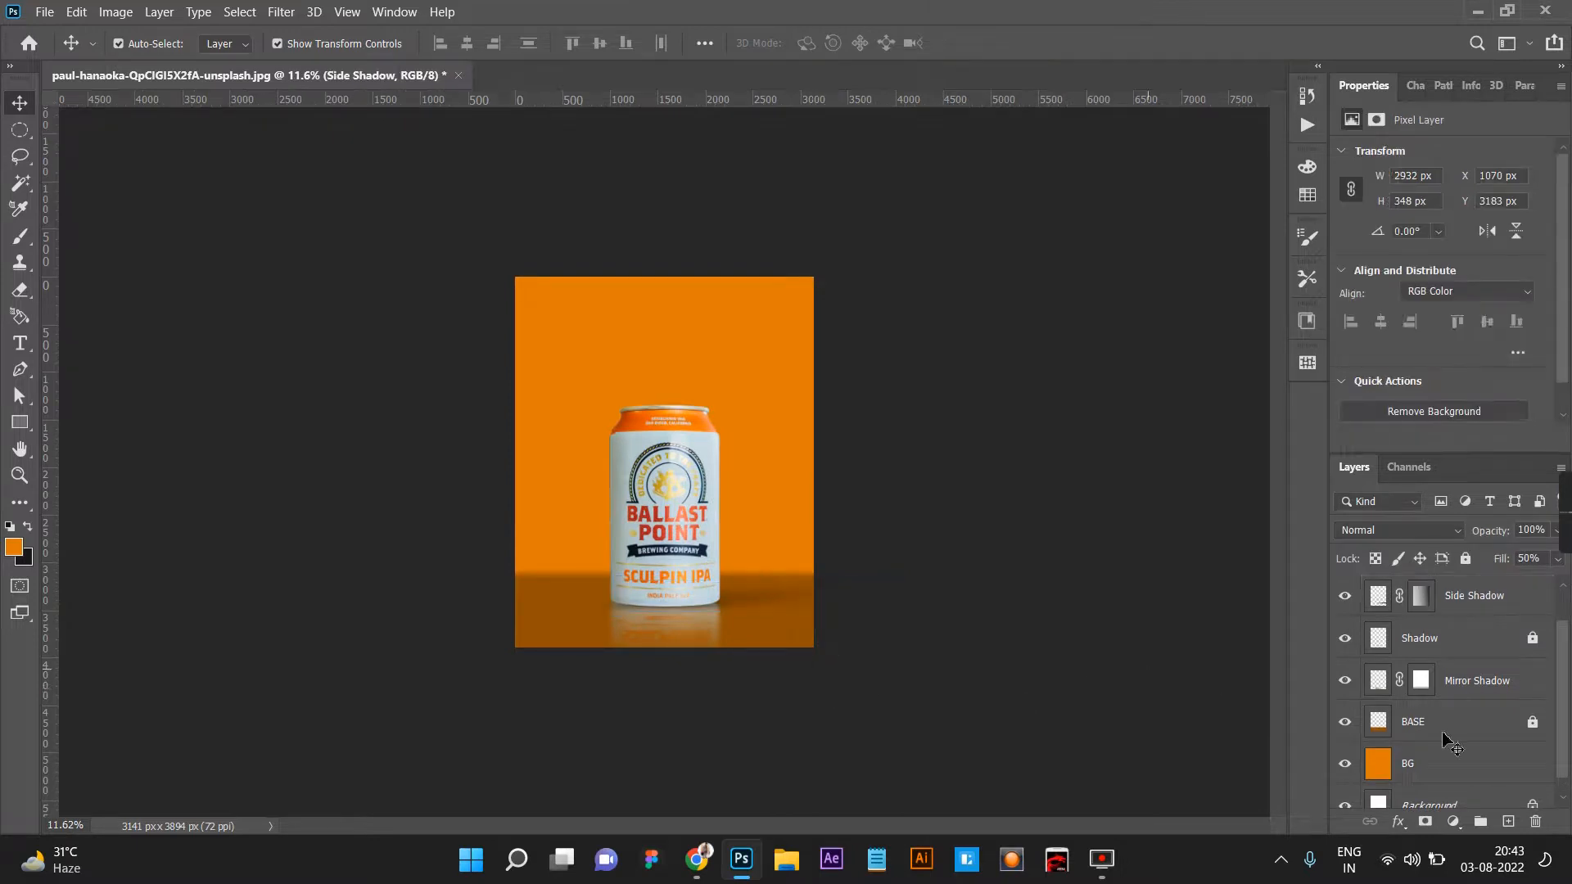
pyautogui.click(1445, 728)
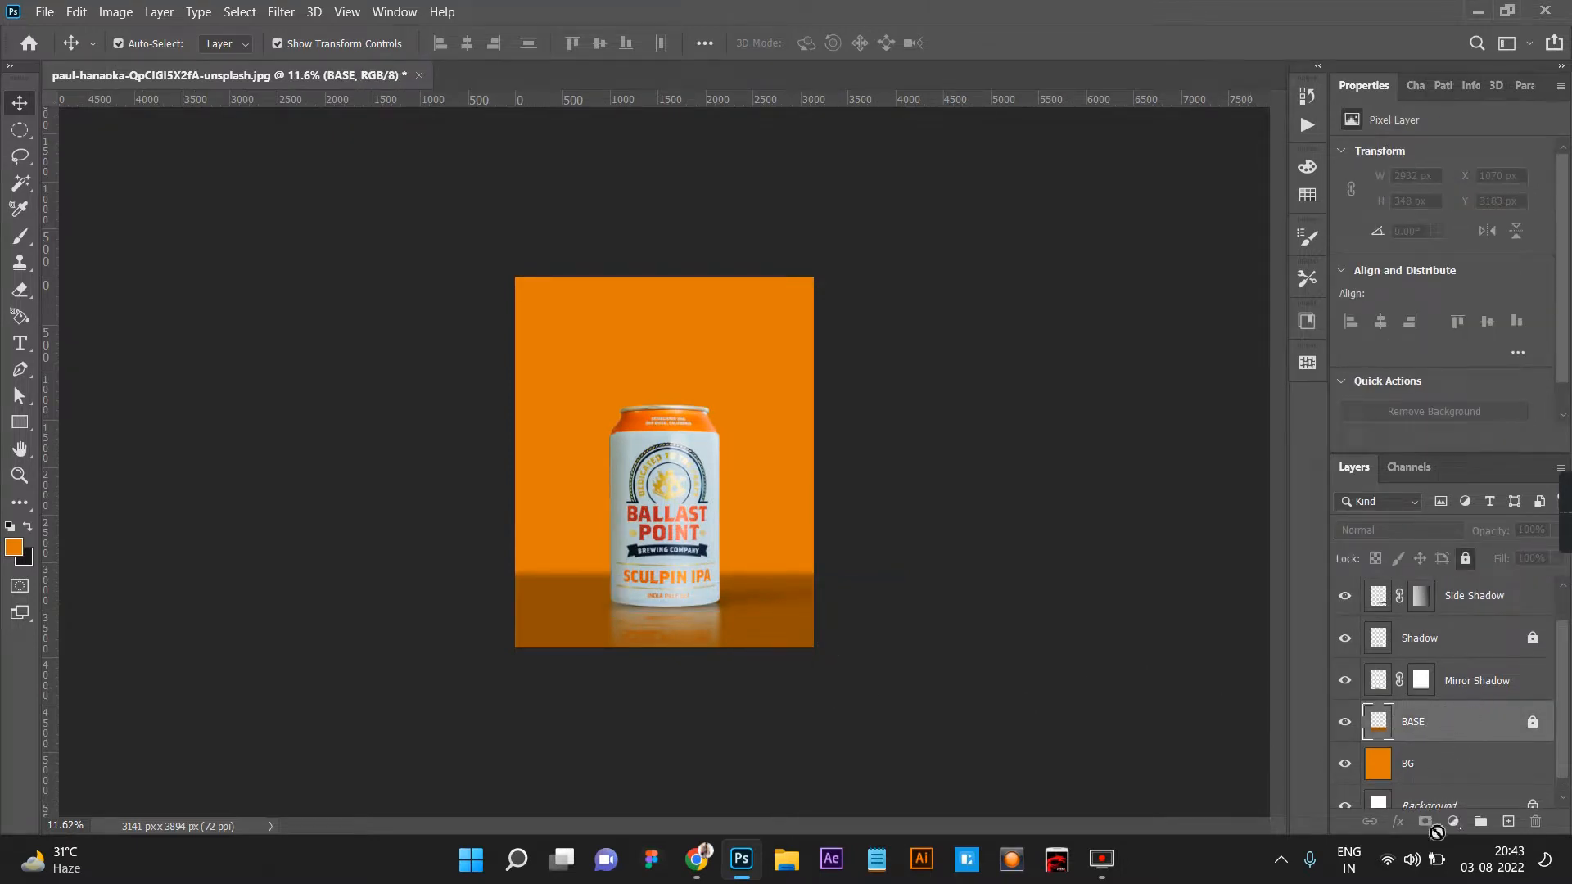
pyautogui.click(1464, 827)
pyautogui.click(1483, 523)
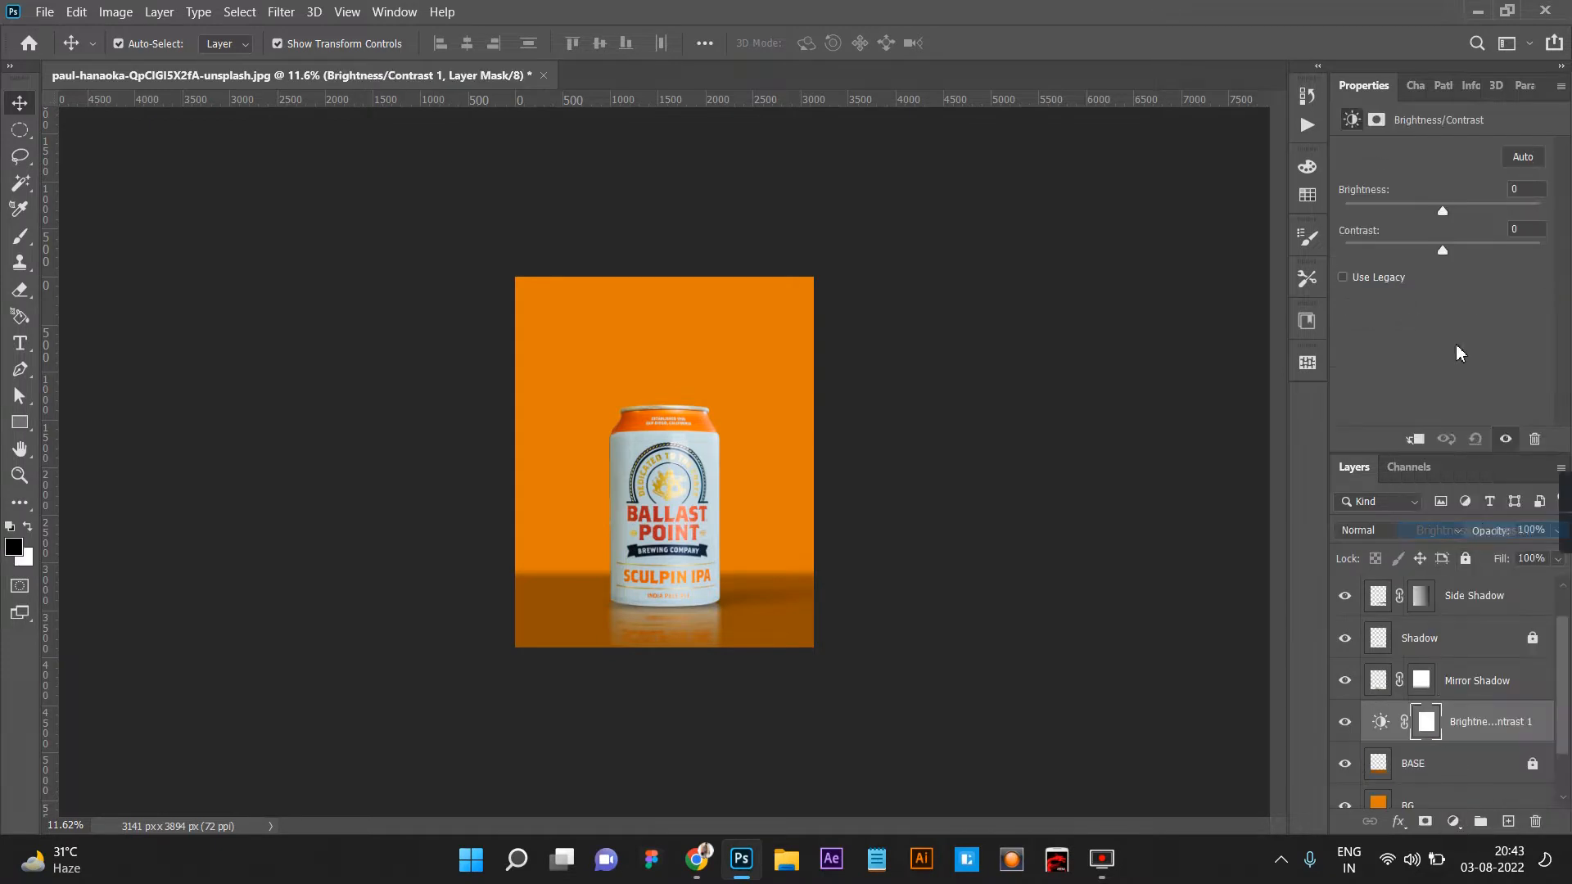
pyautogui.moveTo(1442, 211); pyautogui.dragTo(1454, 210)
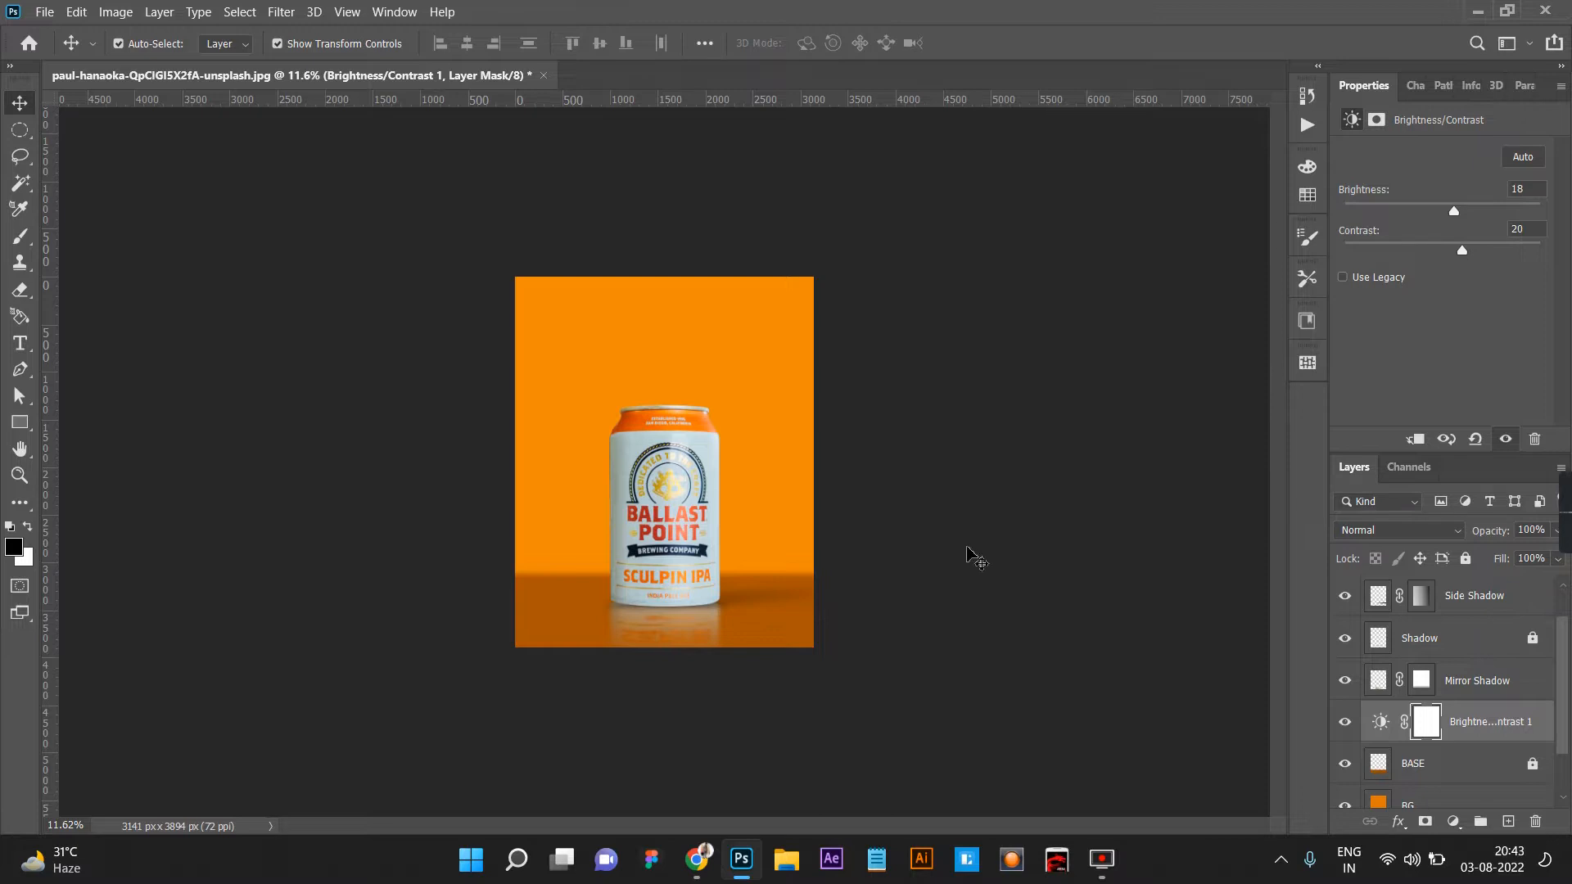
pyautogui.scroll(-3, 964, 551)
pyautogui.scroll(5, 767, 663)
pyautogui.scroll(-3, 737, 618)
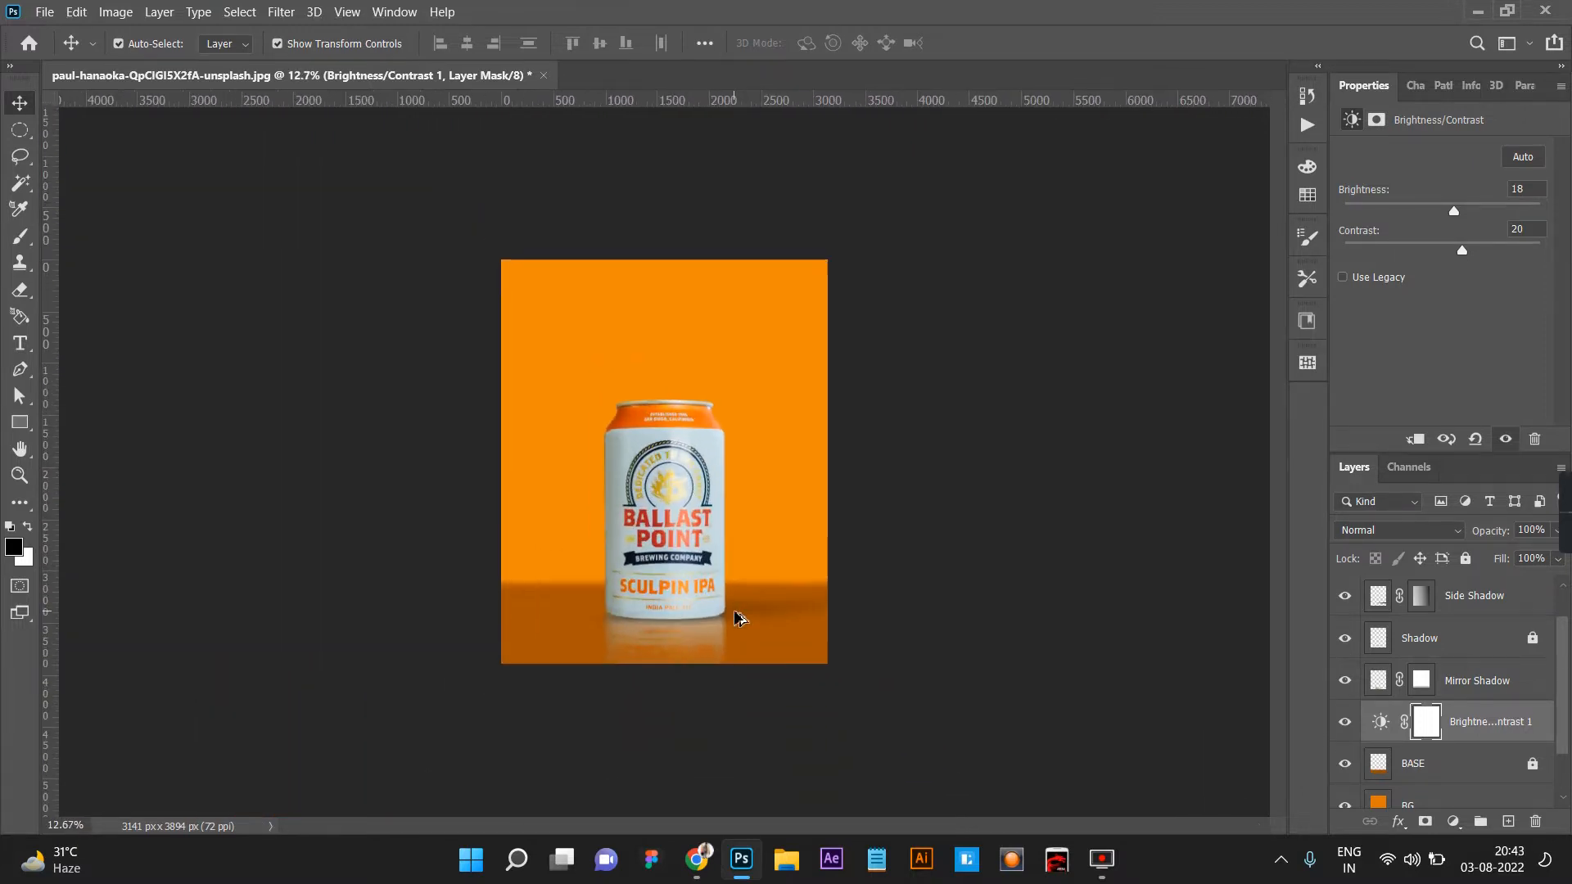
pyautogui.scroll(1, 873, 582)
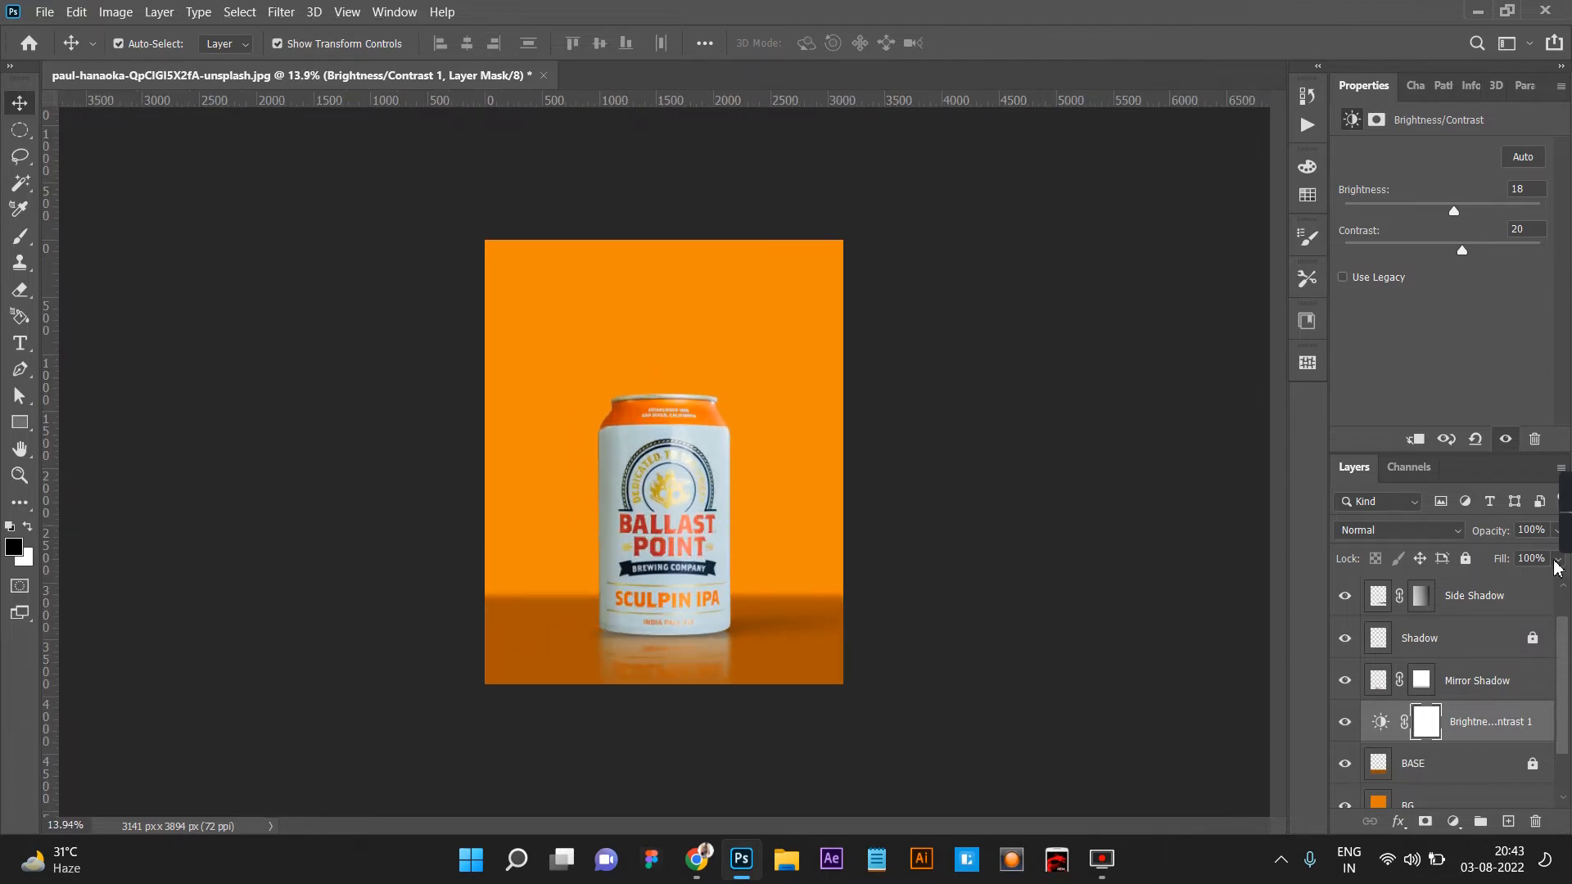